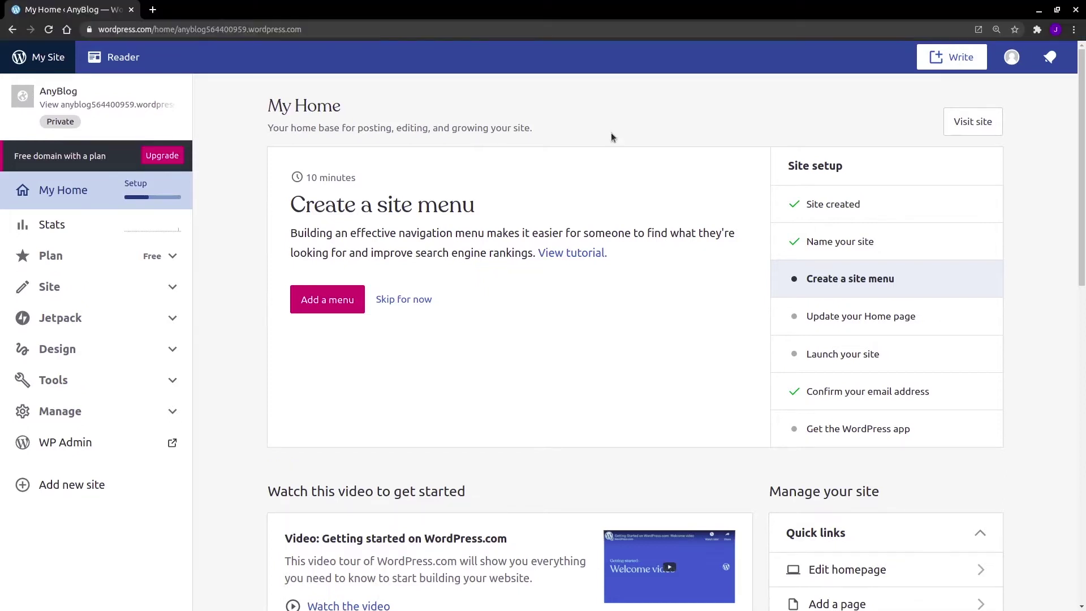
- Open the current WordPress.com site in its installed app window
scroll(393, 262, "up", 1)
left_click(980, 32)
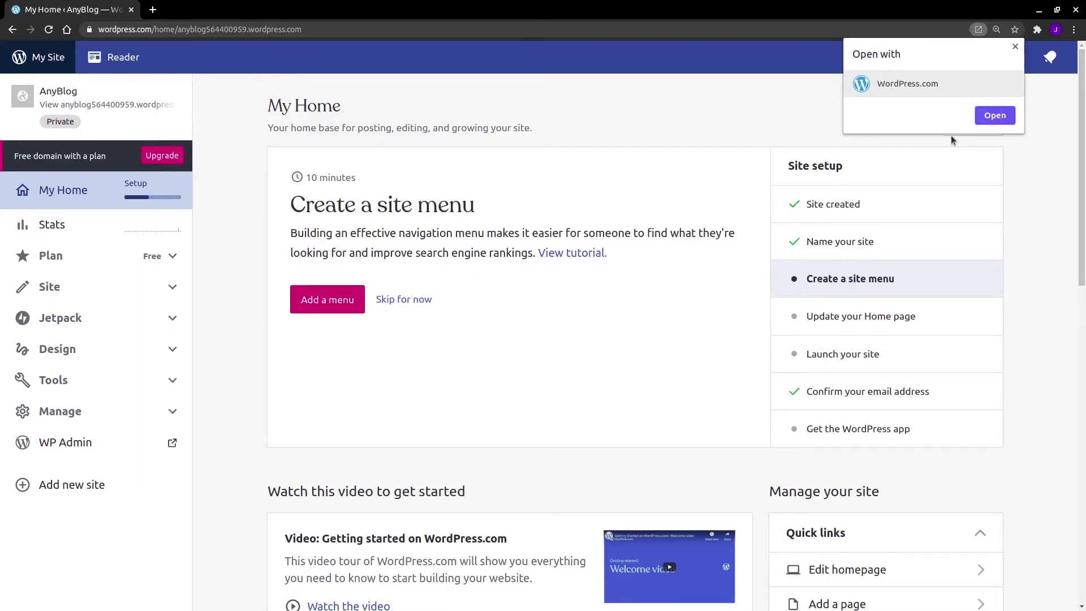
key("Return")
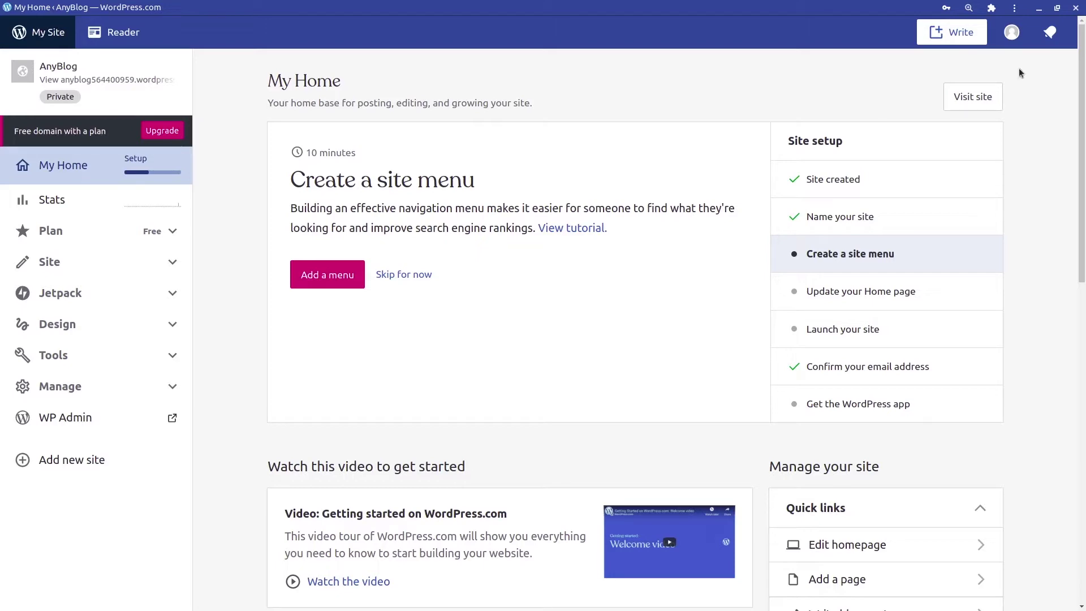
- View the profile page and its Get Apps section
left_click(1012, 33)
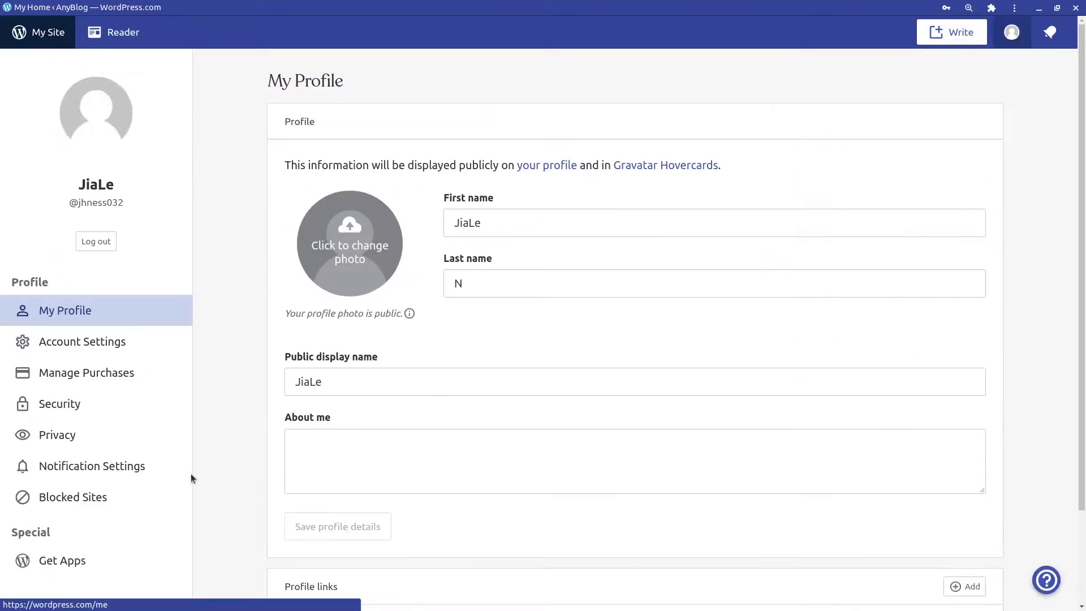
left_click(132, 559)
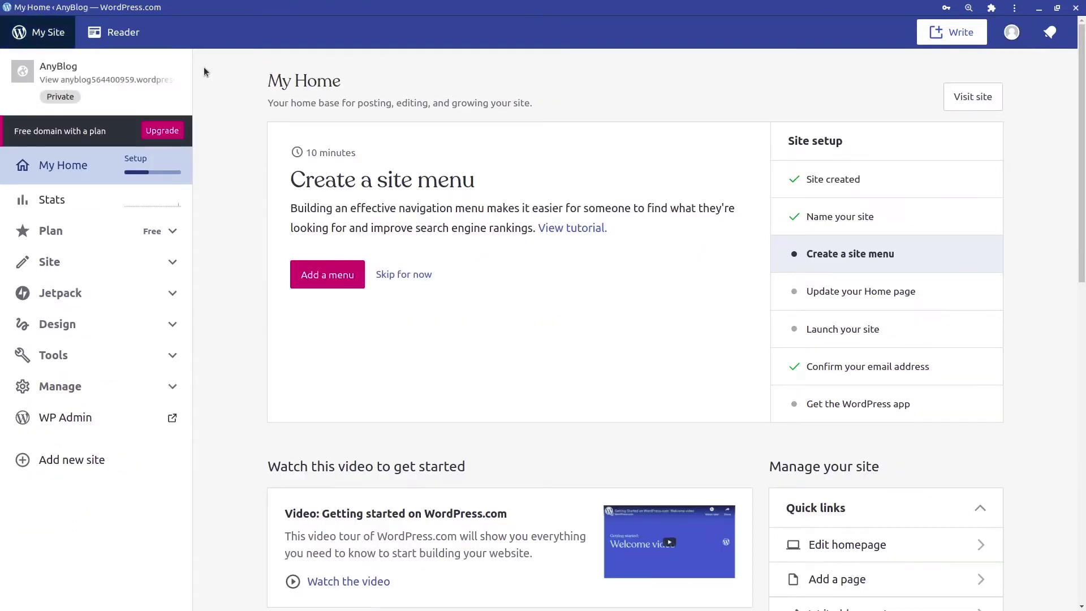
- Open the Reader and look through the posts from followed sites
left_click(115, 33)
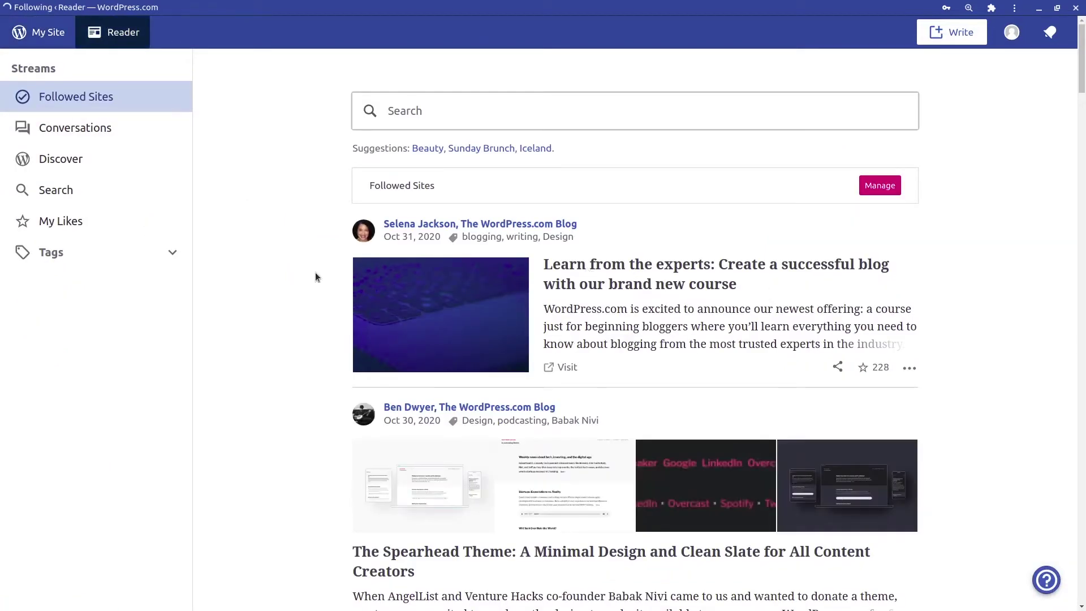
scroll(305, 273, "down", 7)
scroll(301, 276, "down", 4)
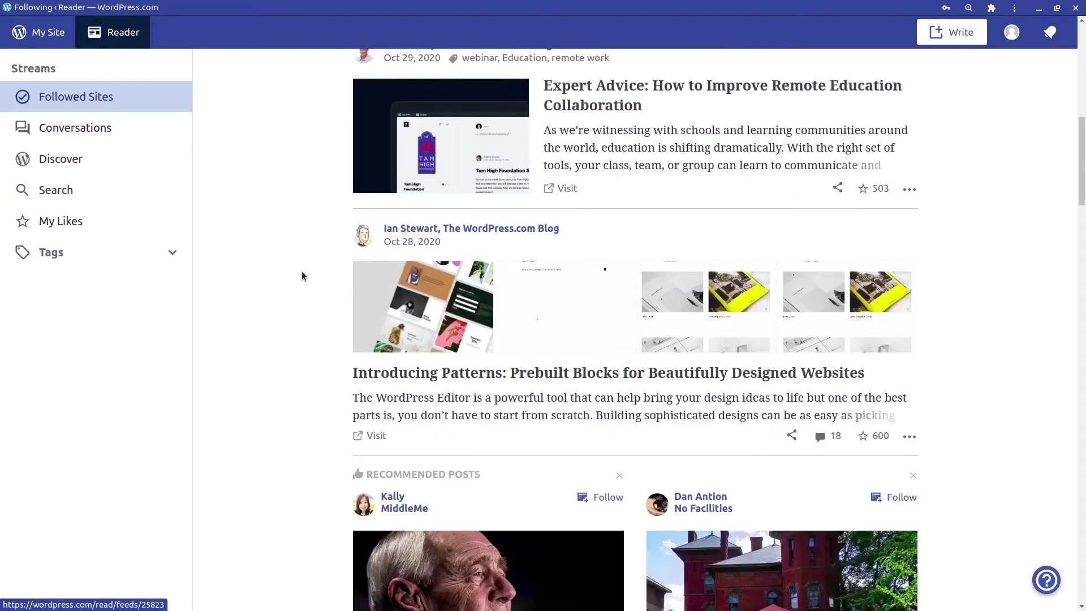
scroll(301, 275, "up", 2)
scroll(302, 276, "up", 9)
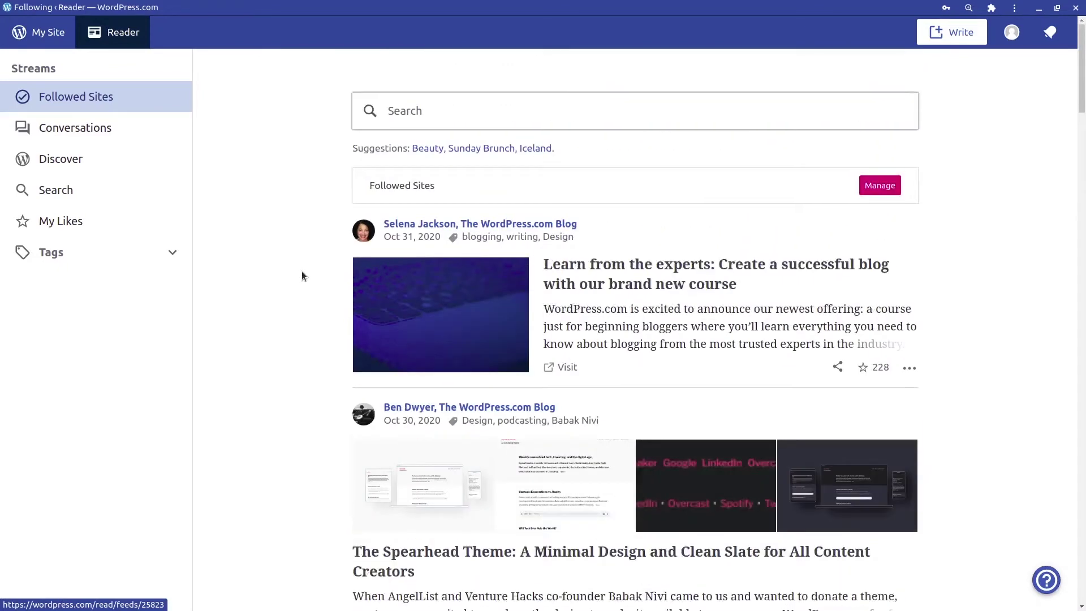
- Unfollow the Discover site in the followed sites manager and follow it again
left_click(888, 189)
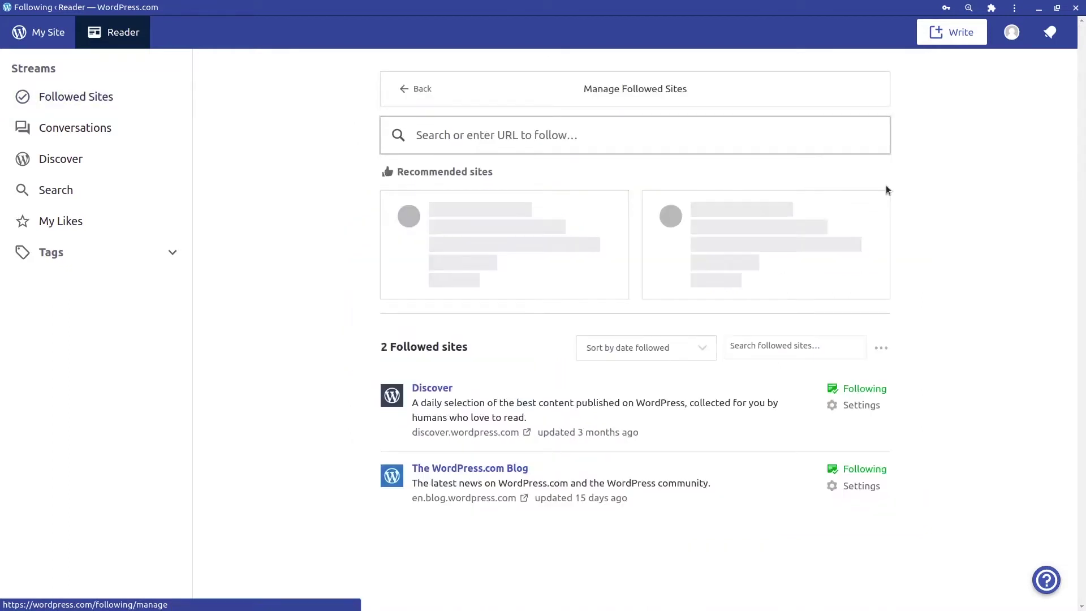
left_click(859, 393)
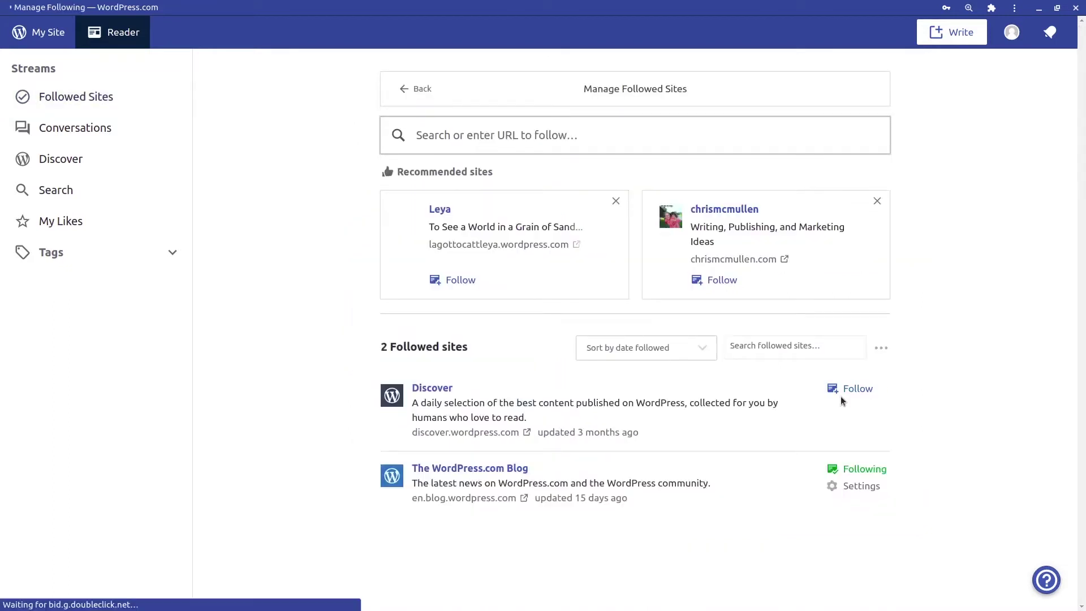
left_click(841, 396)
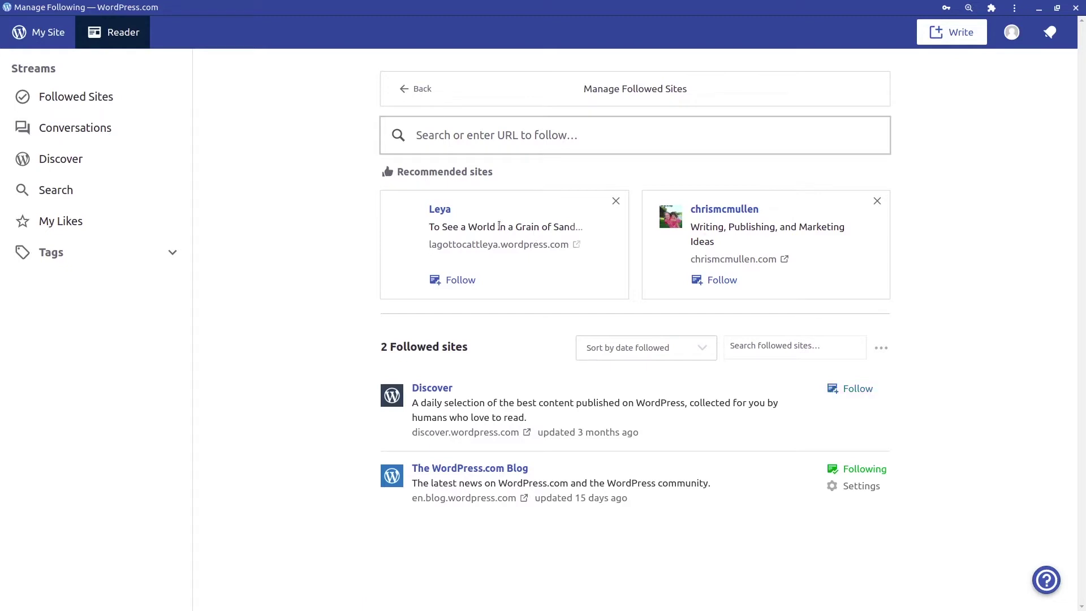
left_click(578, 137)
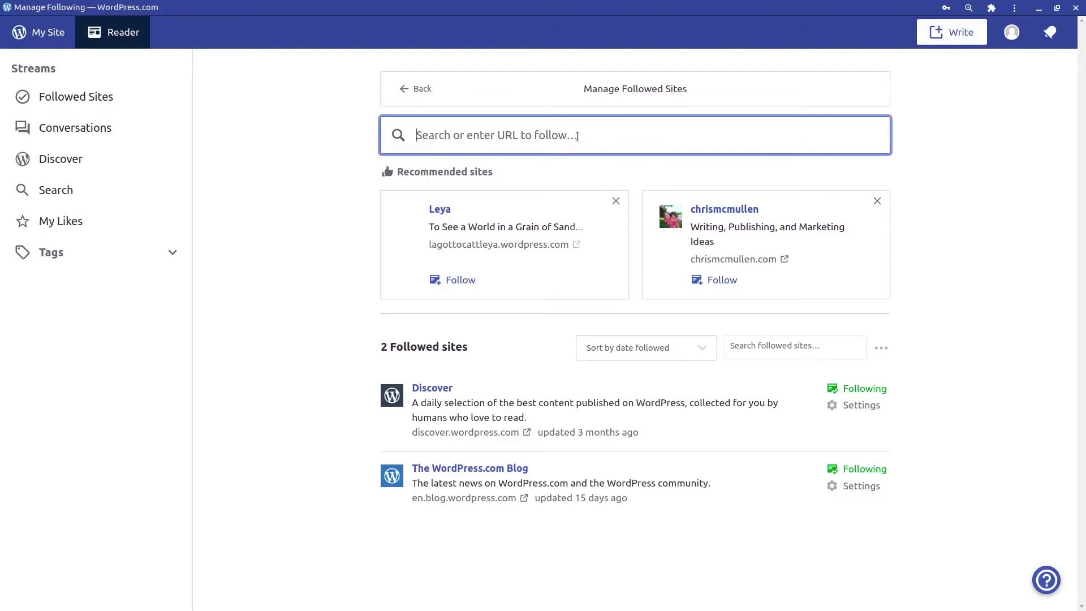
- Look over the Reader's Conversations stream and browse the posts in the Discover stream
left_click(107, 134)
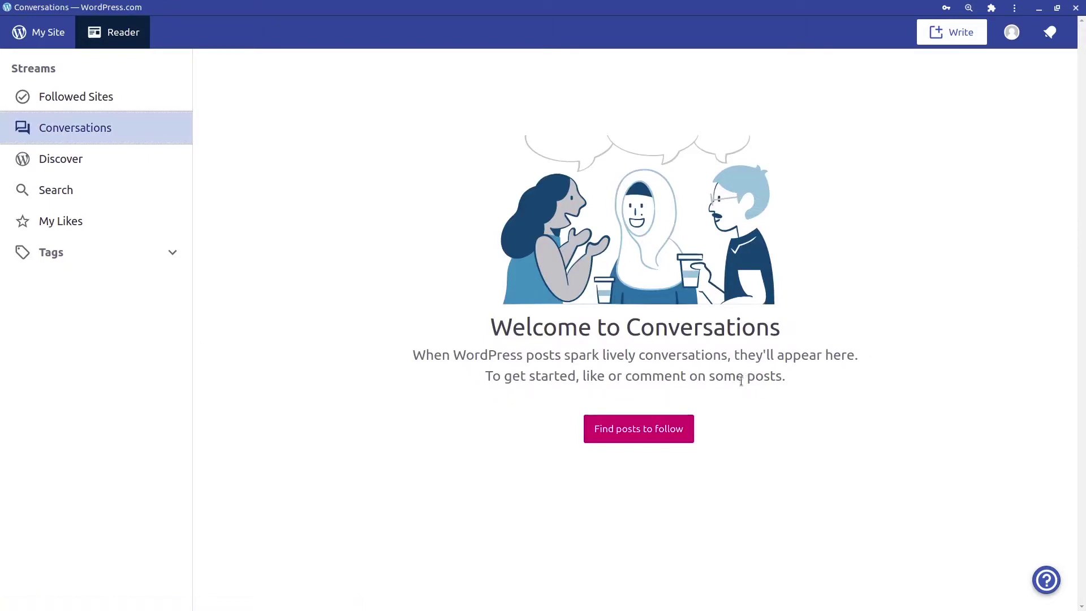
left_click(168, 171)
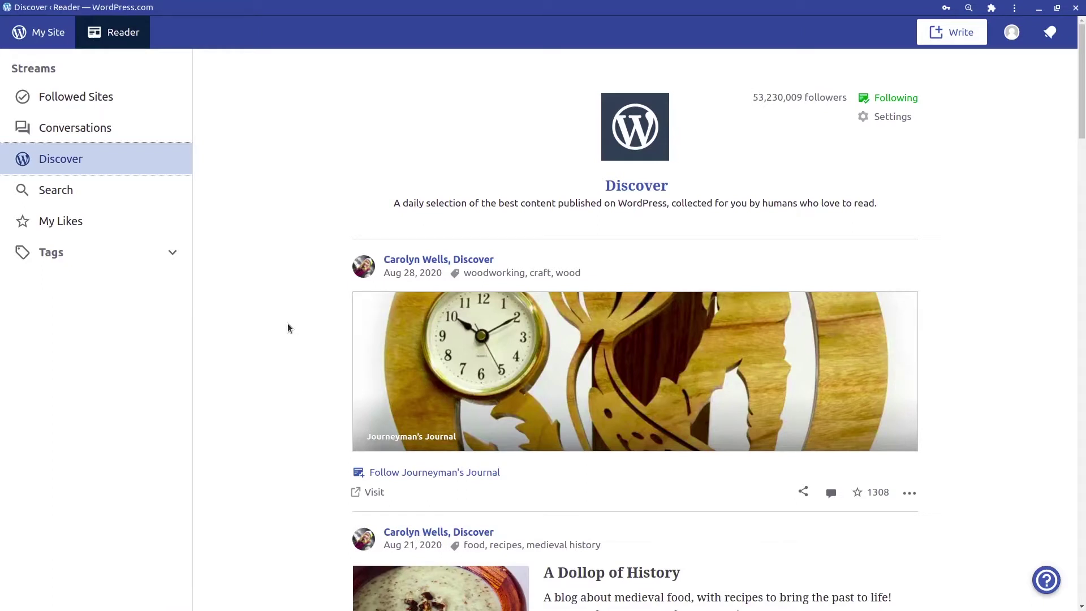
scroll(287, 329, "down", 4)
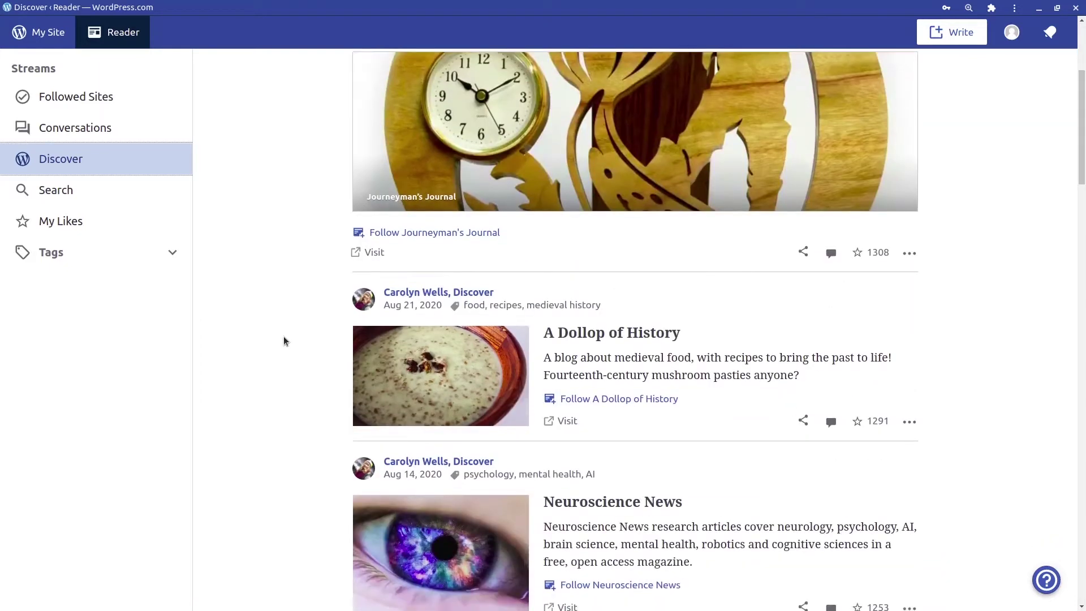
scroll(290, 356, "down", 3)
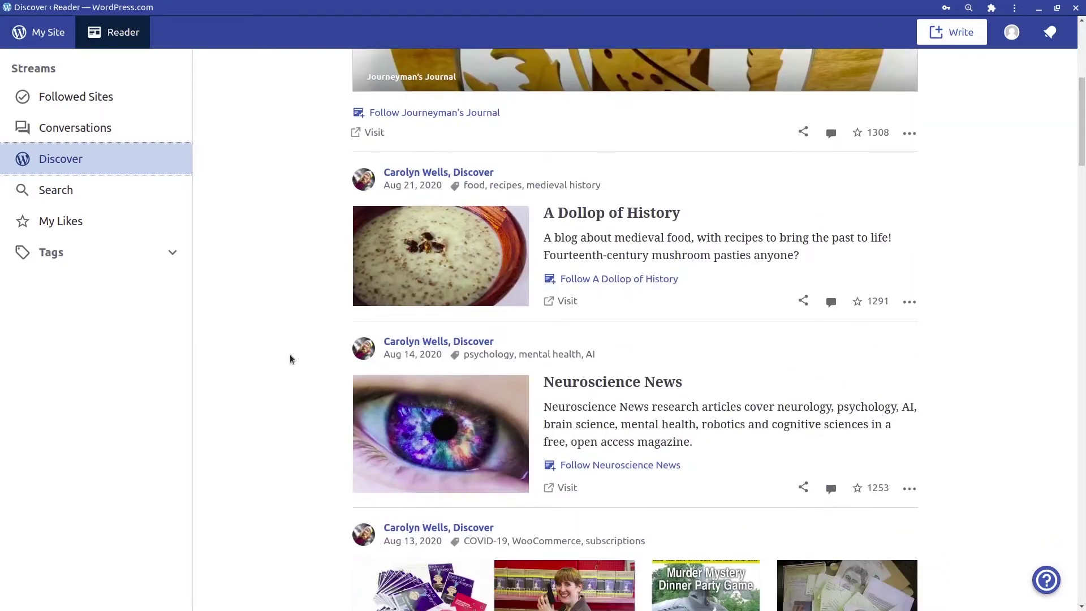
scroll(289, 358, "down", 3)
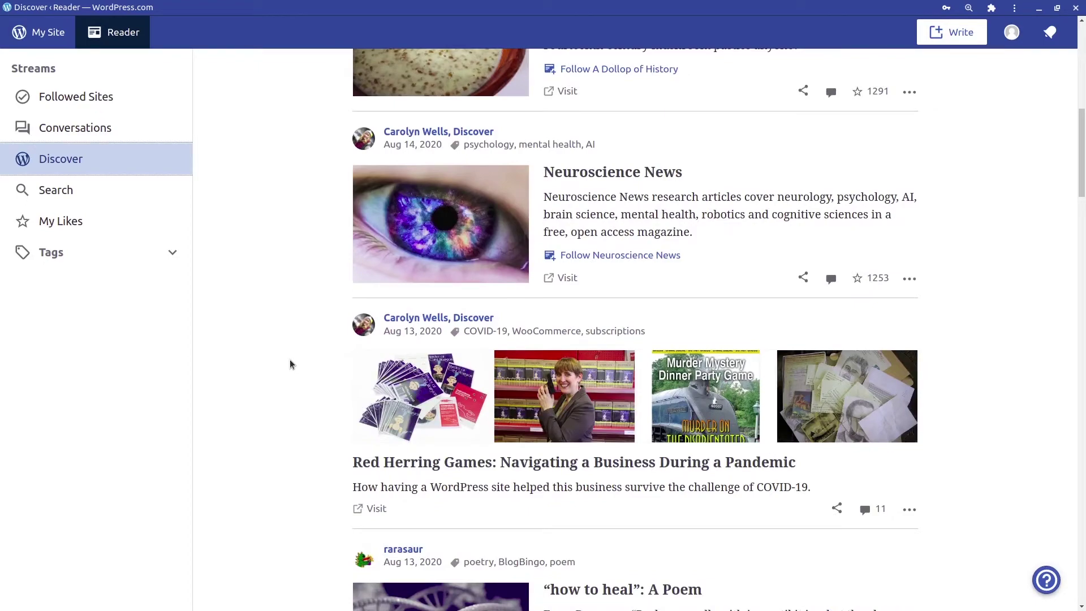
scroll(289, 364, "down", 2)
scroll(290, 364, "down", 3)
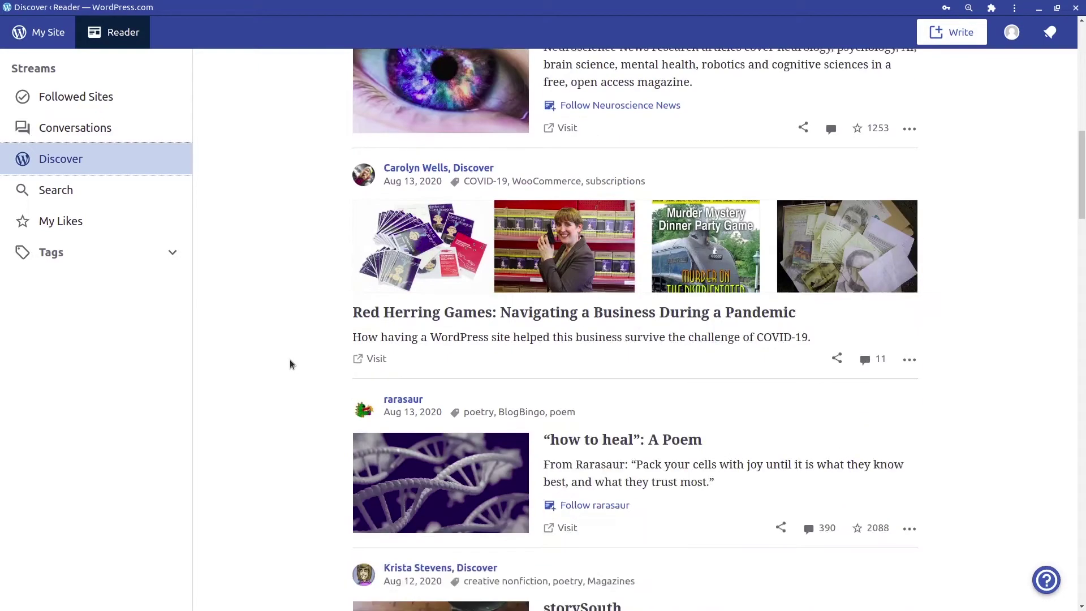
scroll(289, 364, "down", 10)
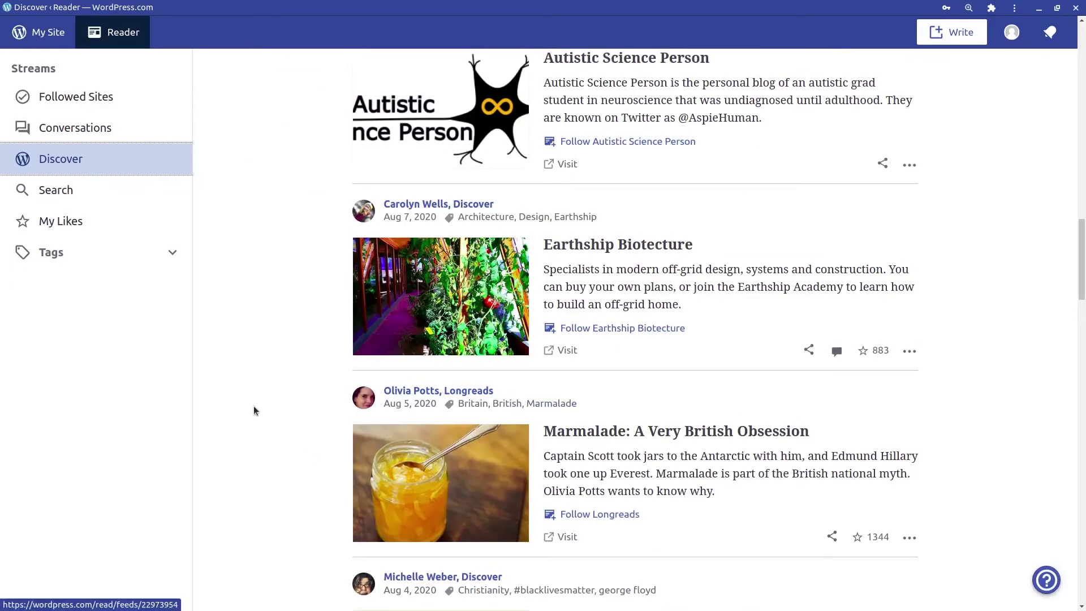
scroll(260, 407, "up", 17)
scroll(267, 404, "up", 7)
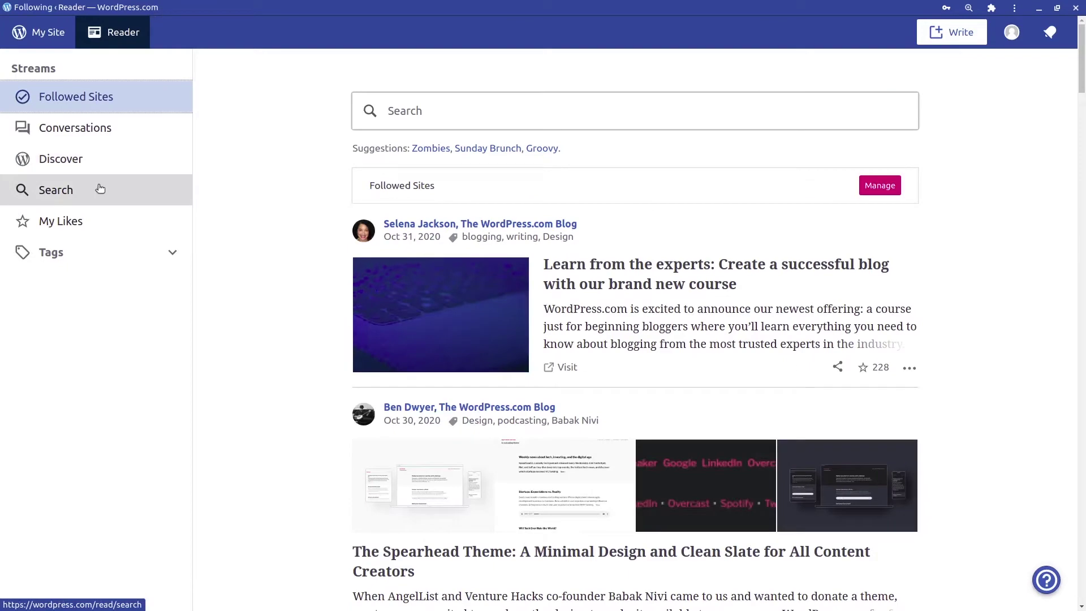
- Compare the Reader's Search page with the Followed Sites feed and browse its recommended posts
left_click(104, 195)
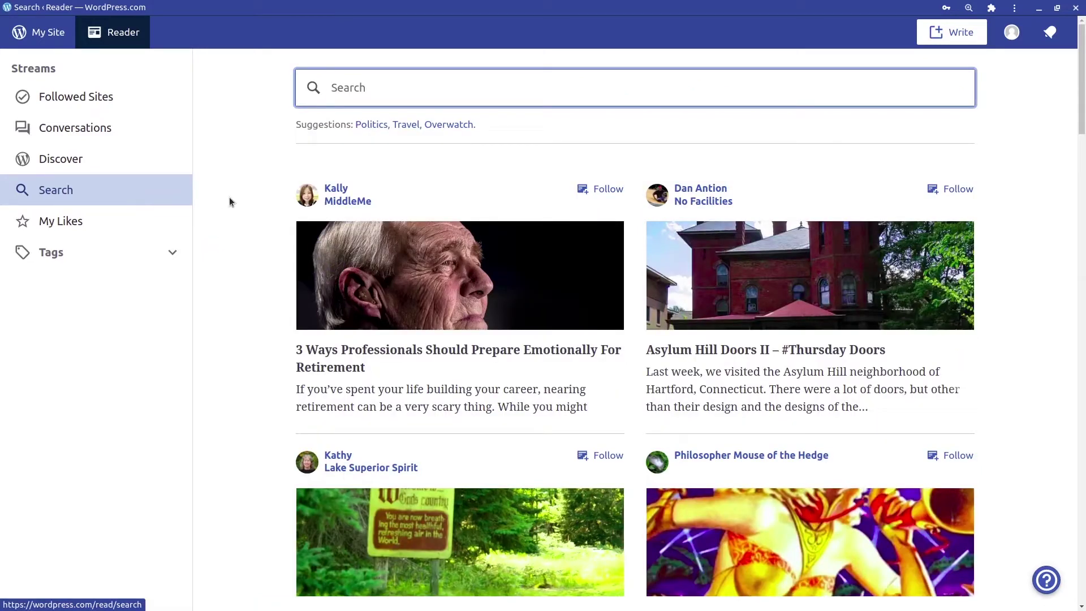
left_click(153, 98)
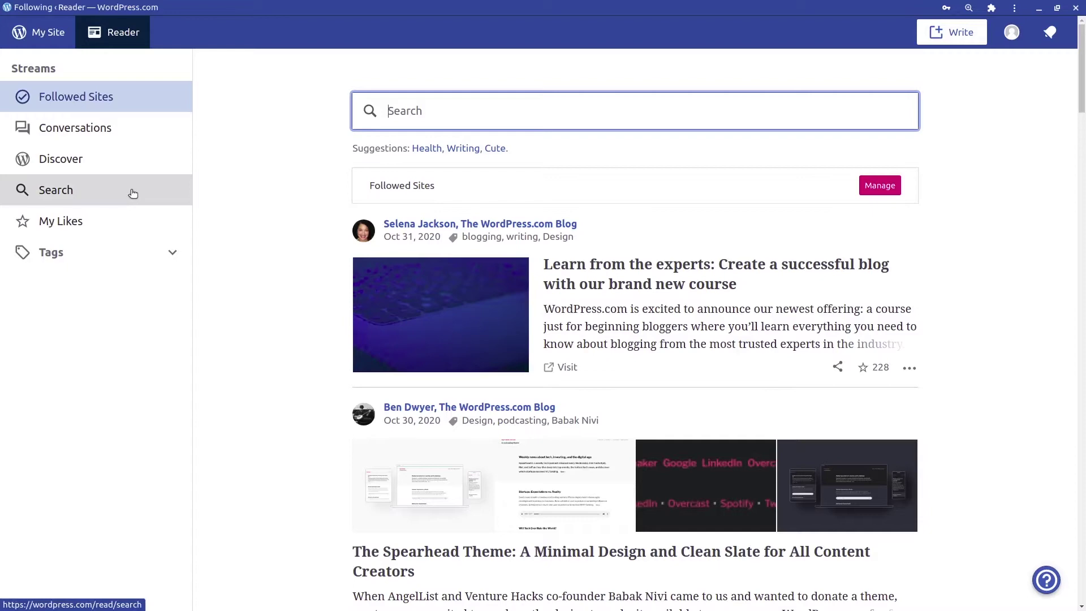
left_click(133, 194)
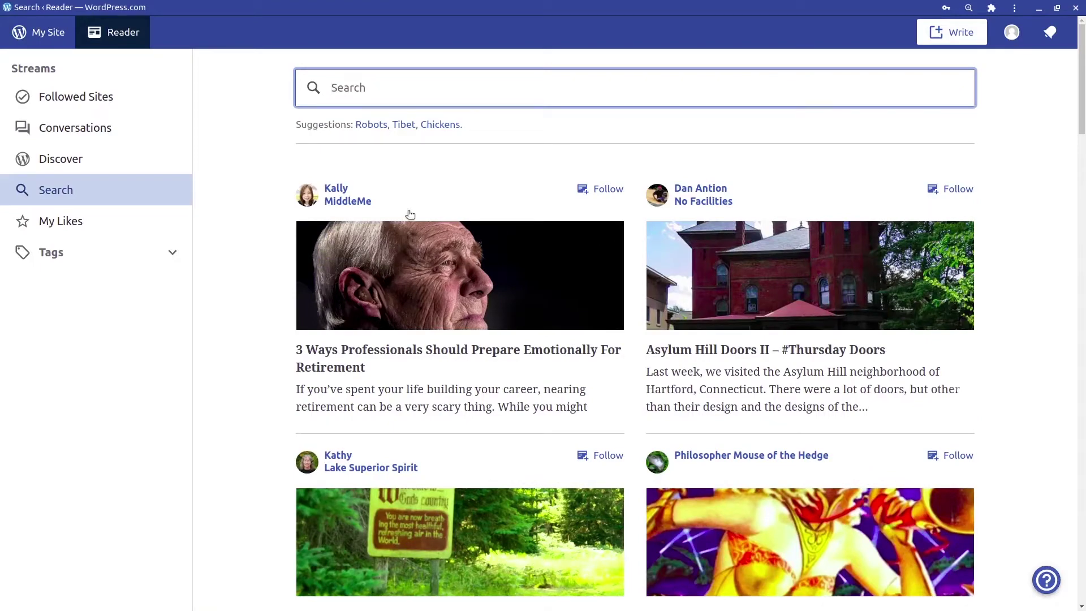
scroll(410, 214, "down", 10)
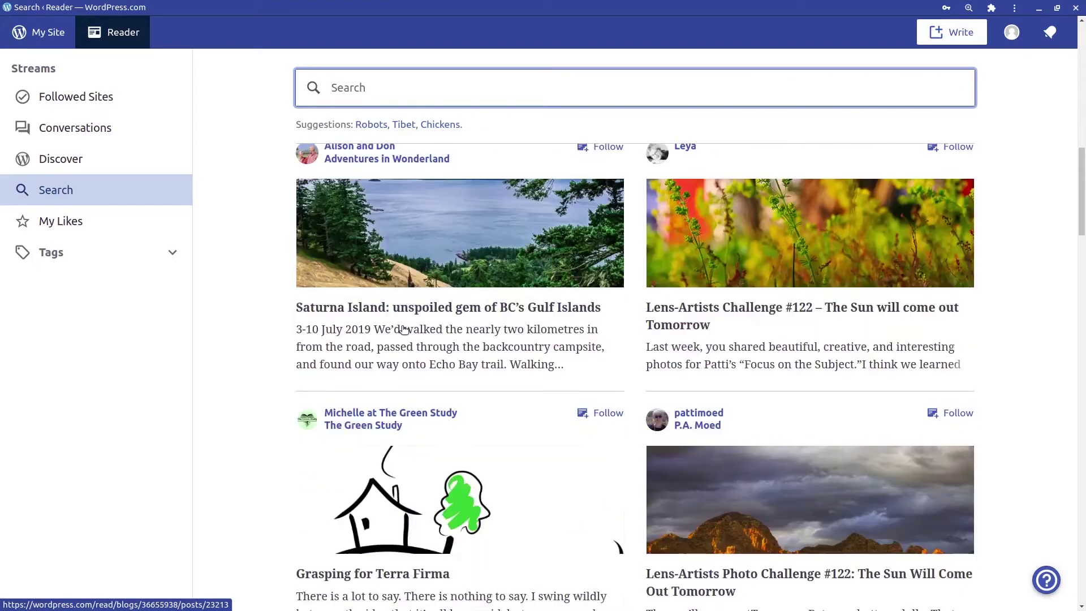
scroll(404, 330, "up", 10)
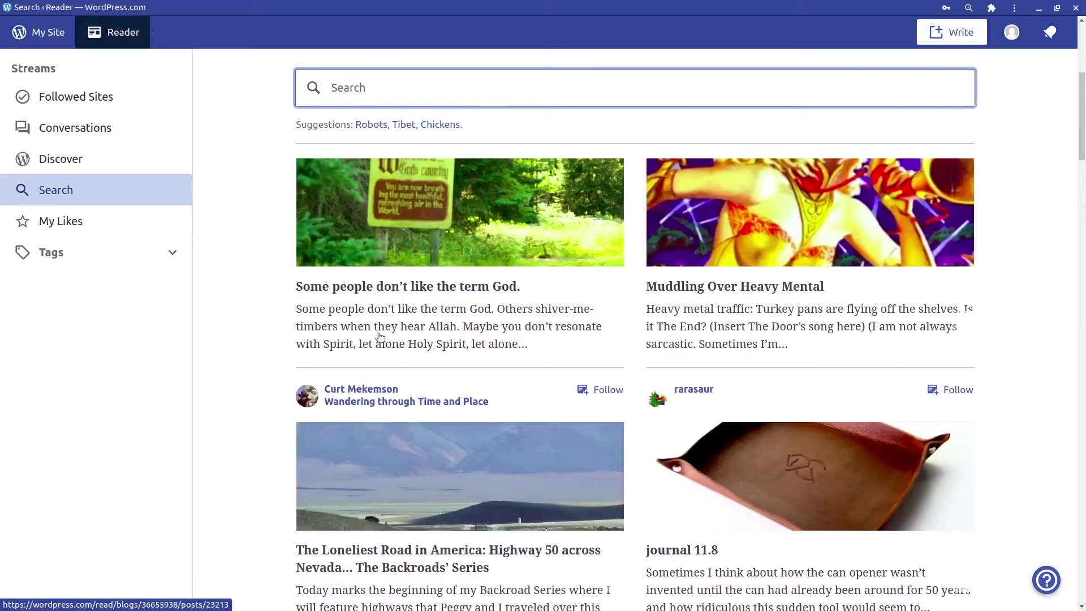
scroll(380, 338, "up", 5)
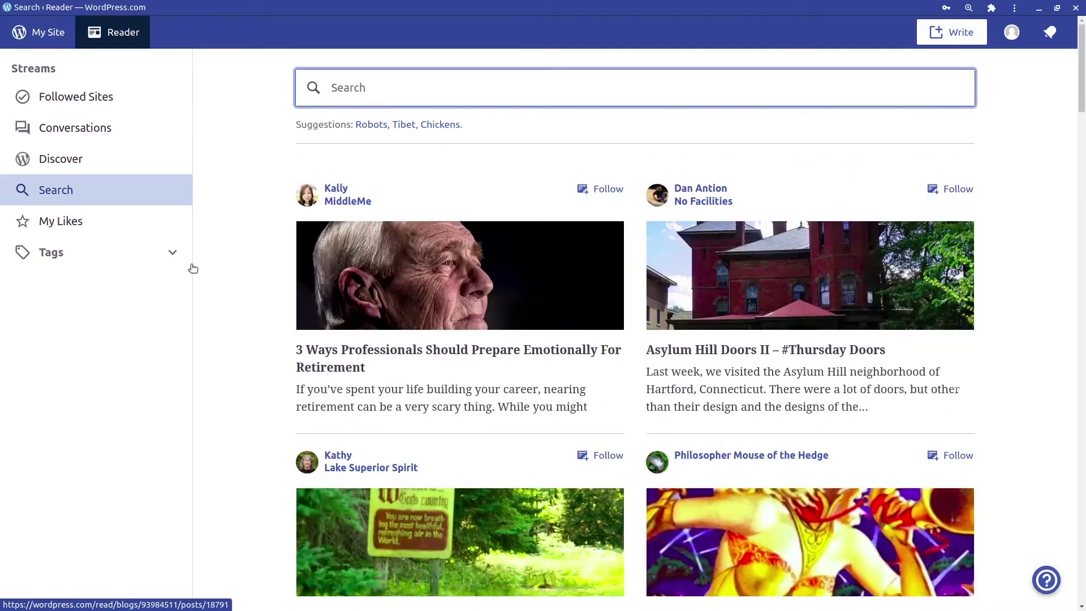
- Like the Journeyman's Journal post in the Discover stream and view it in My Likes
left_click(171, 231)
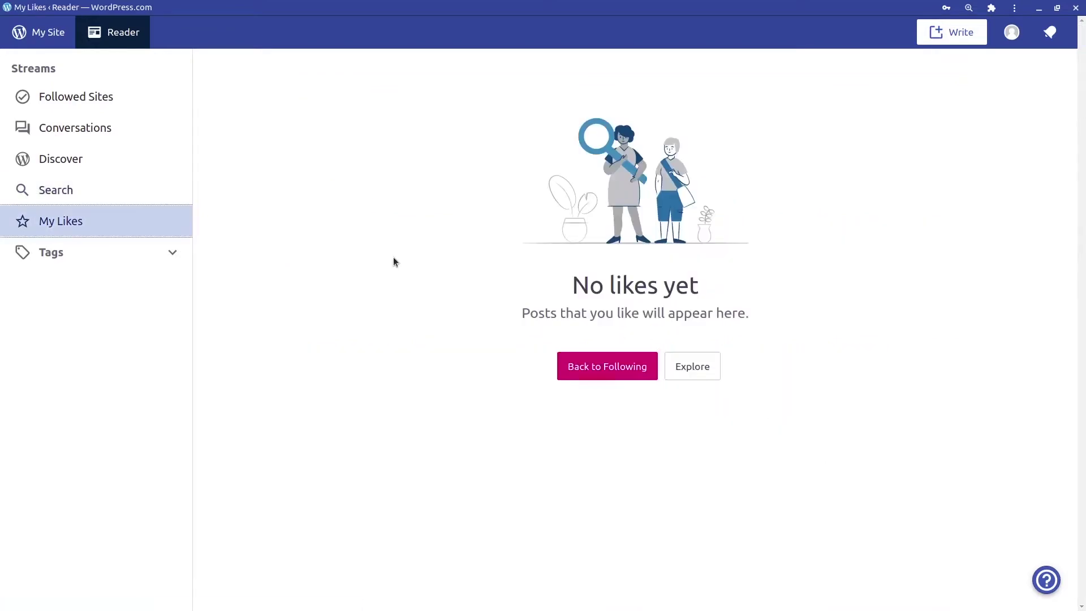
left_click(112, 156)
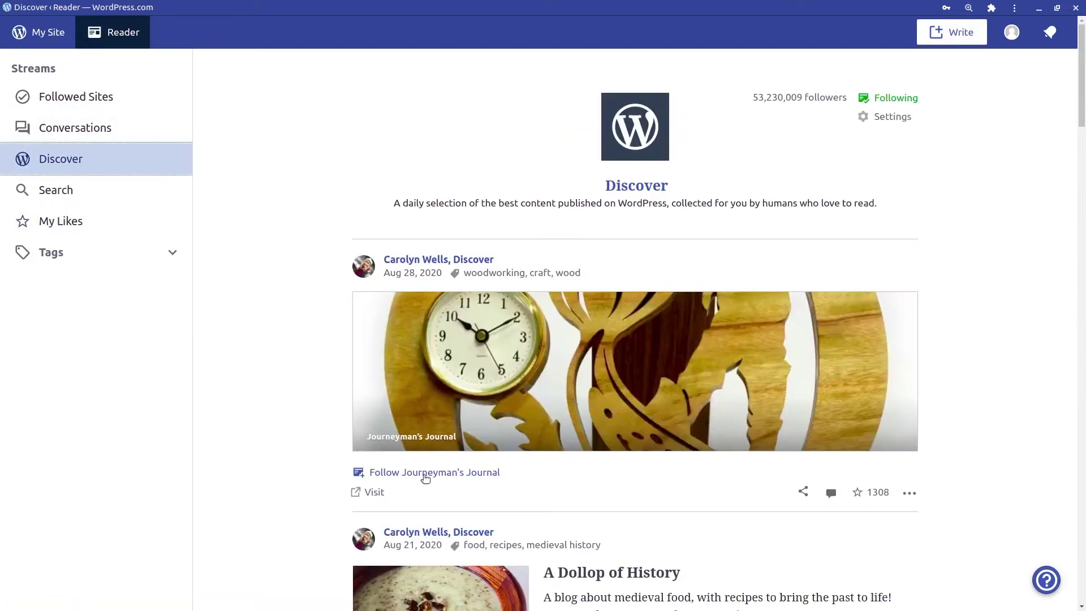
left_click(416, 425)
scroll(846, 498, "down", 5)
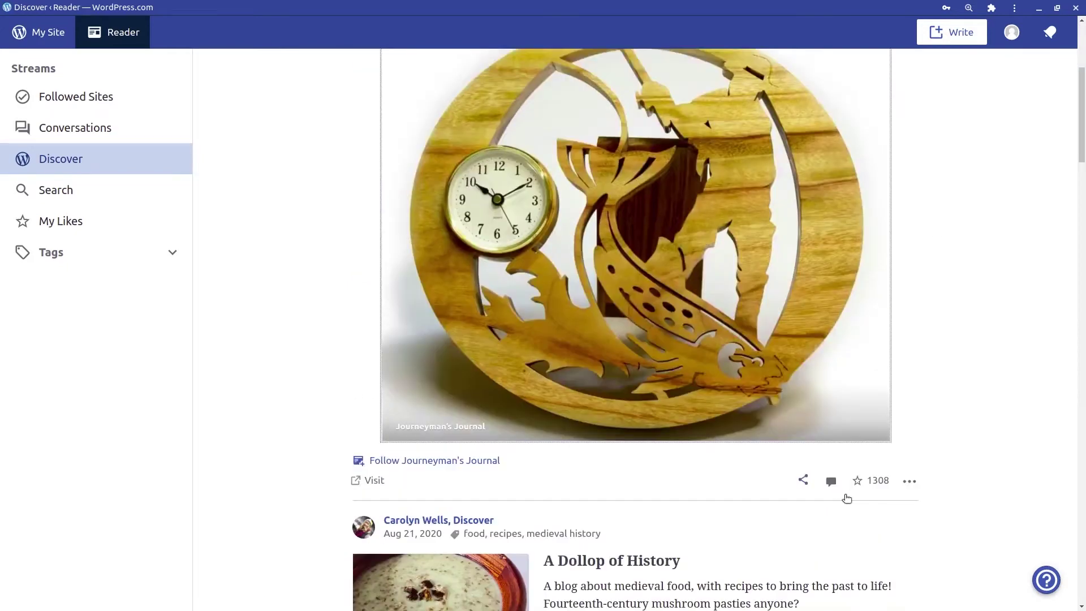
left_click(858, 480)
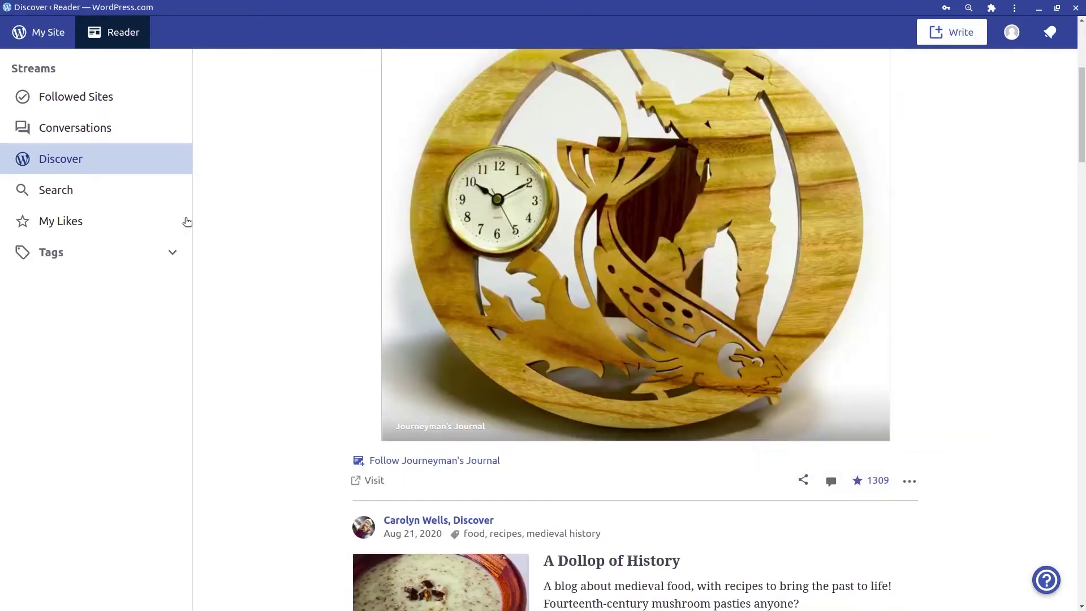
left_click(135, 225)
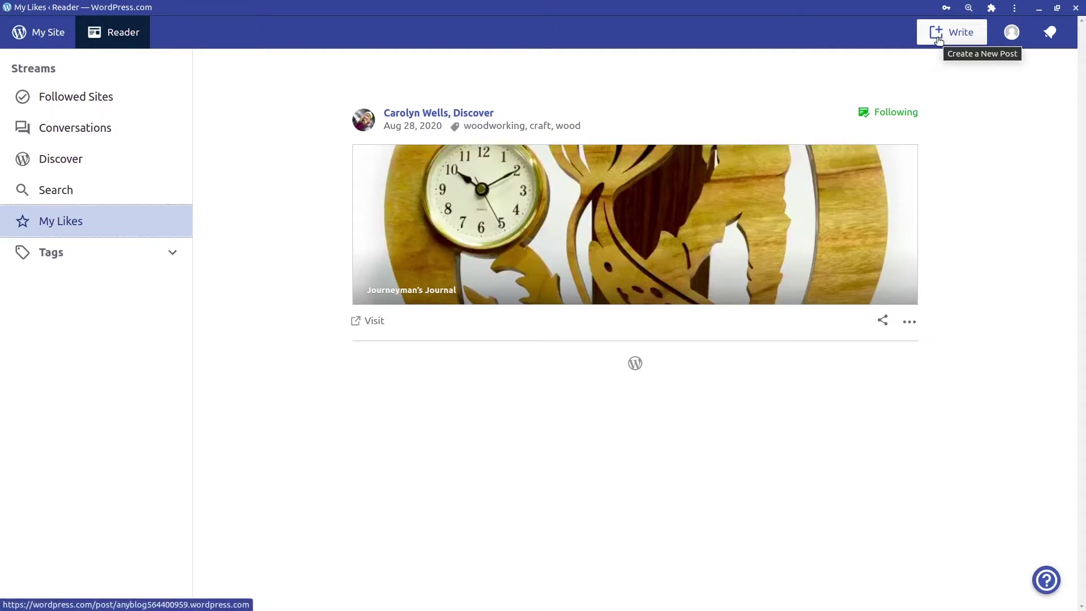
- Open the profile and look through the Account Settings page down to the dashboard color schemes
left_click(1011, 32)
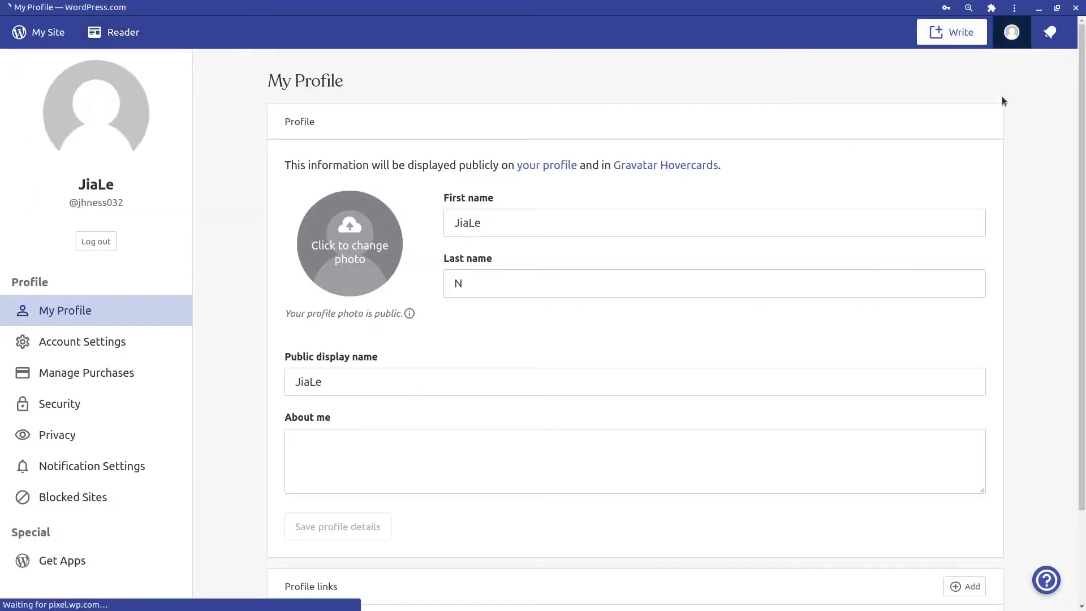
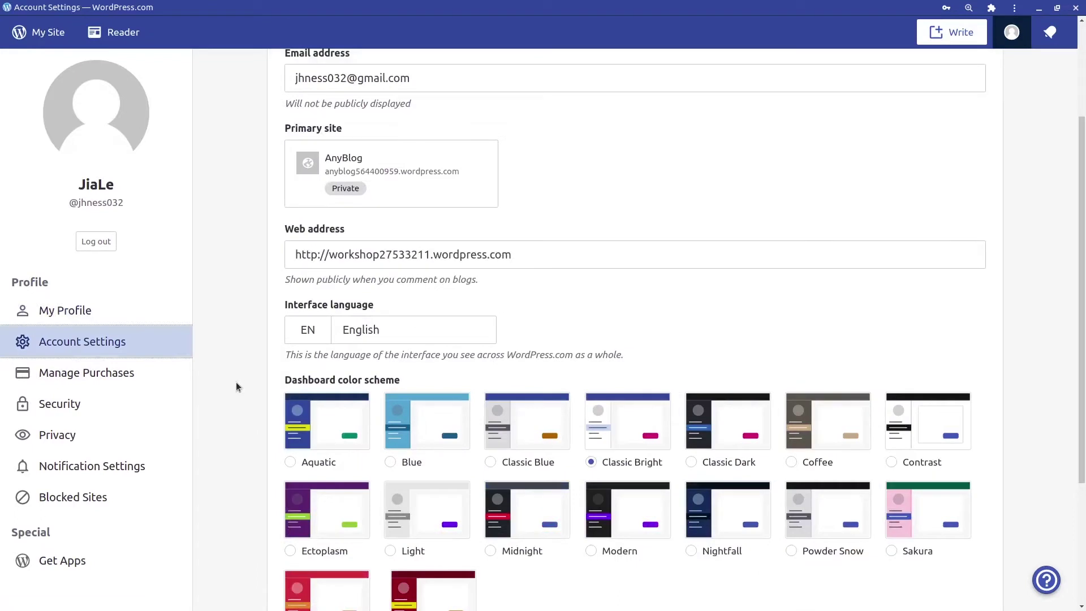
scroll(488, 262, "up", 3)
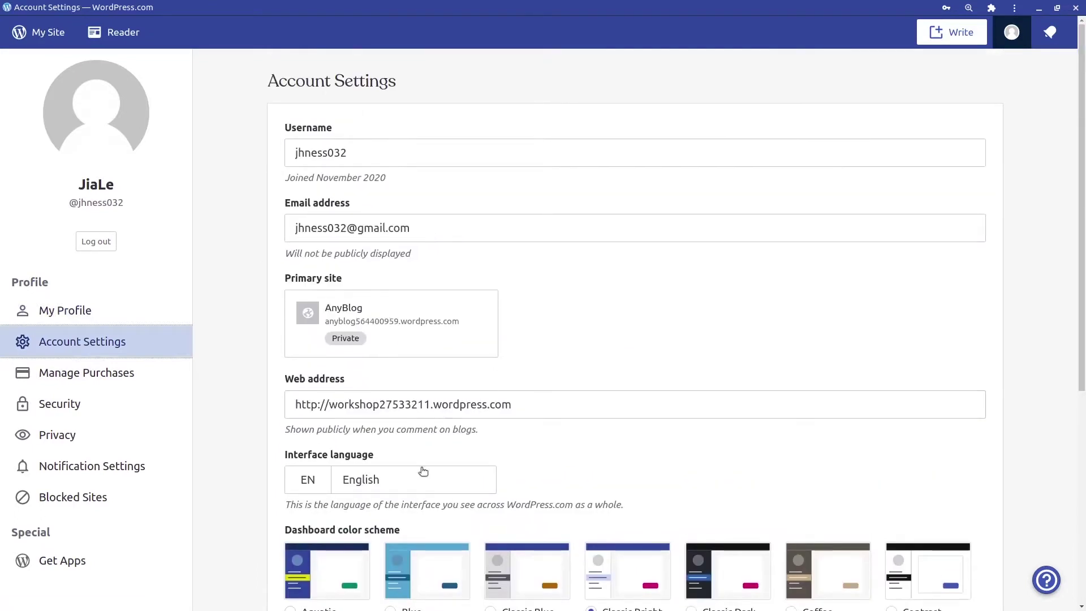
scroll(639, 453, "down", 2)
scroll(626, 447, "down", 4)
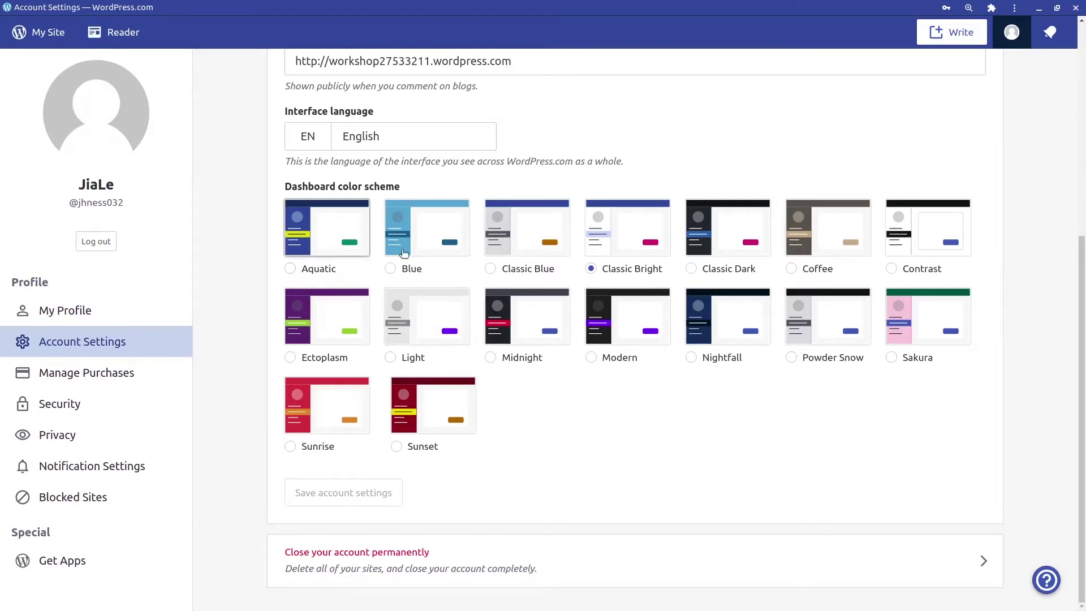
- Try the Blue and Classic Blue dashboard color schemes and reselect Classic Bright
left_click(450, 241)
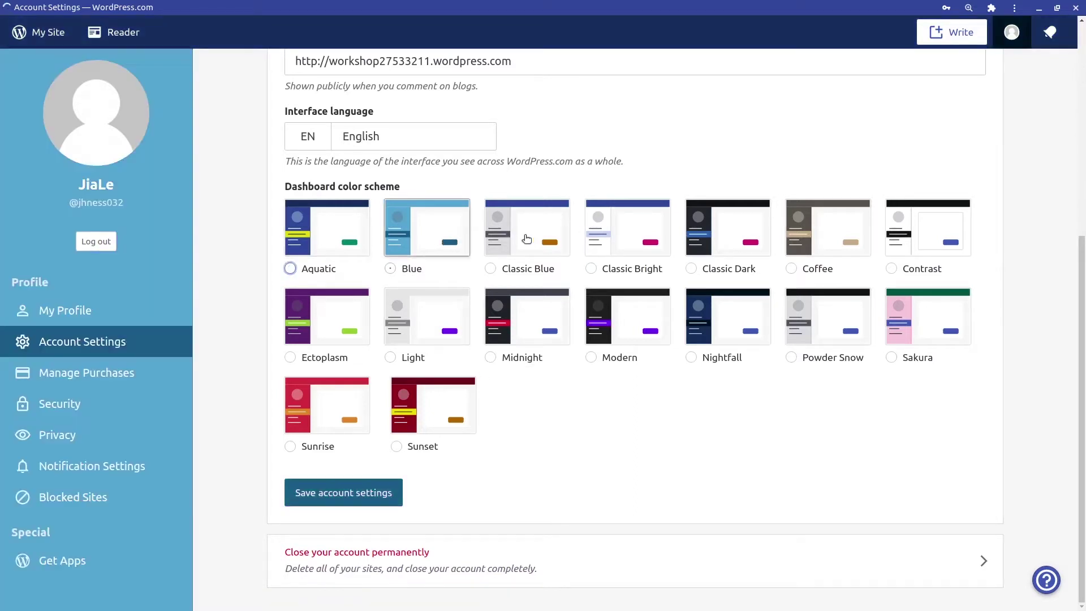
left_click(540, 237)
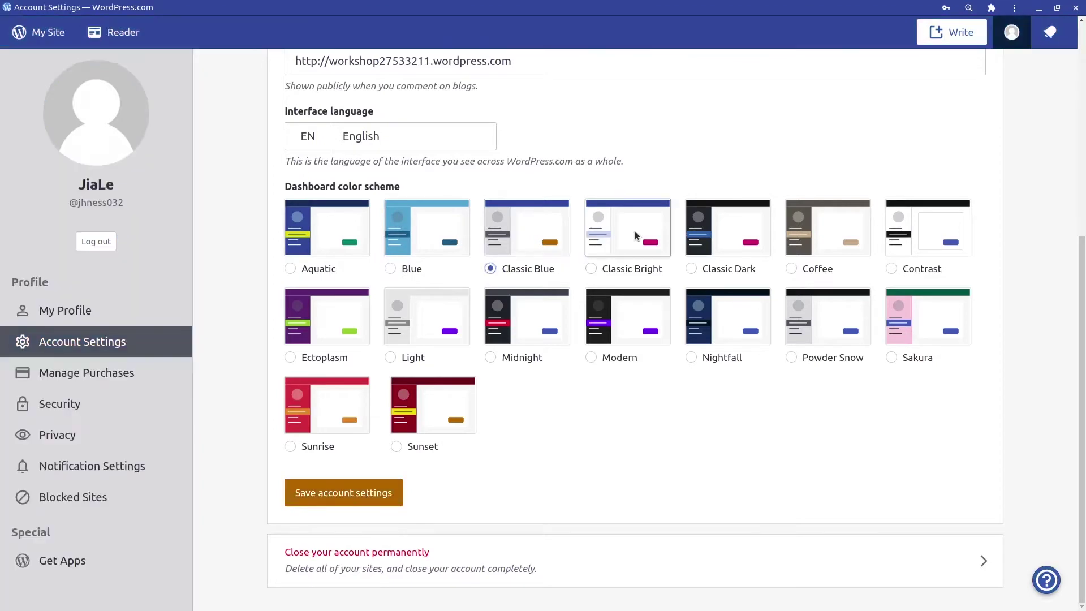
left_click(635, 236)
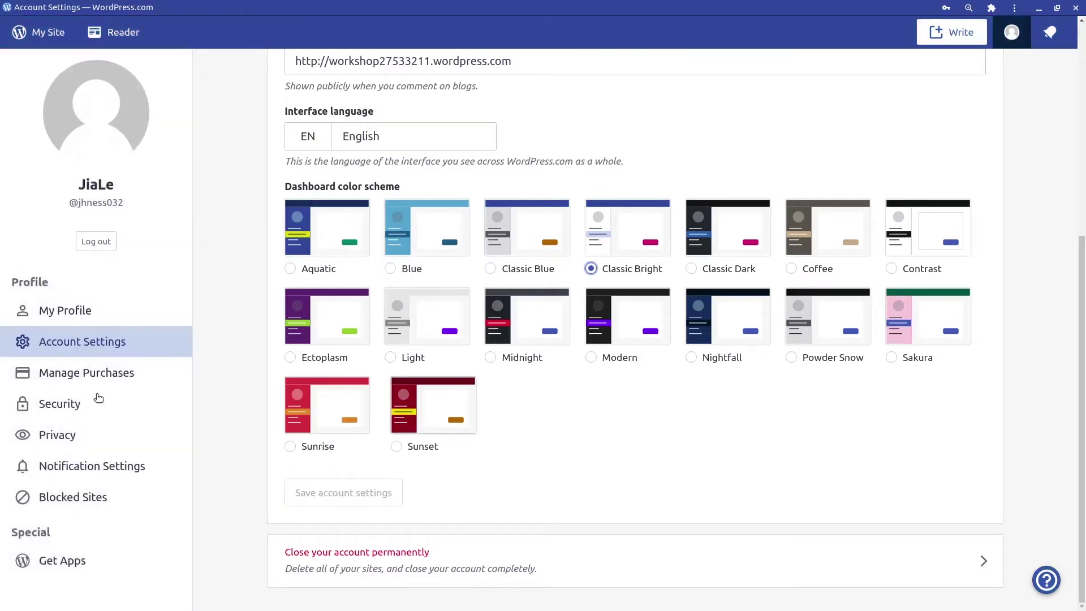
- Leave Account Settings without saving and look over Manage Purchases, including Billing History and Payment Methods
left_click(138, 372)
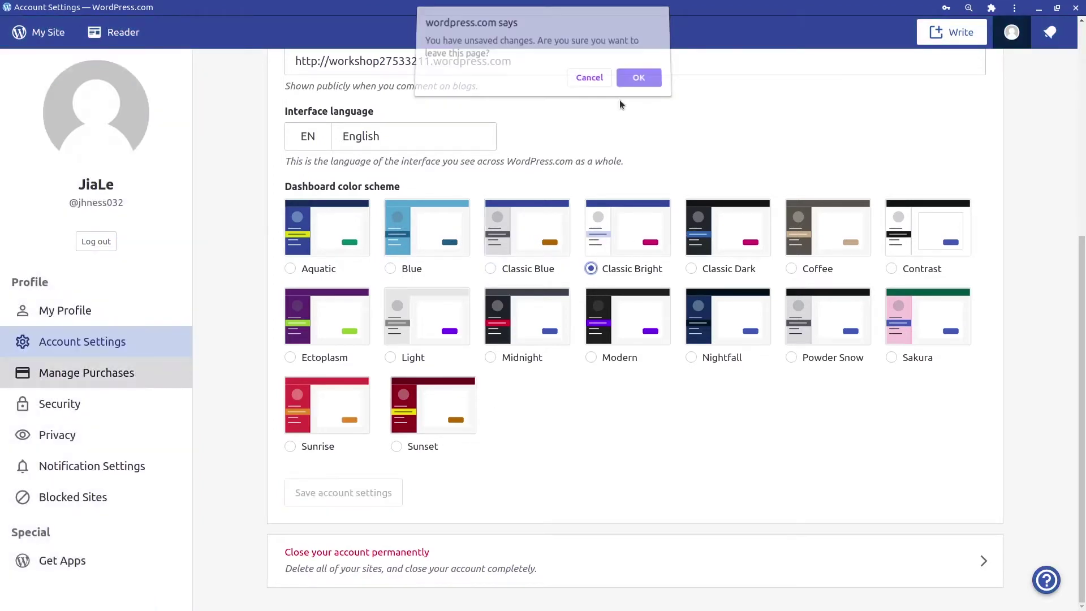
key("Return")
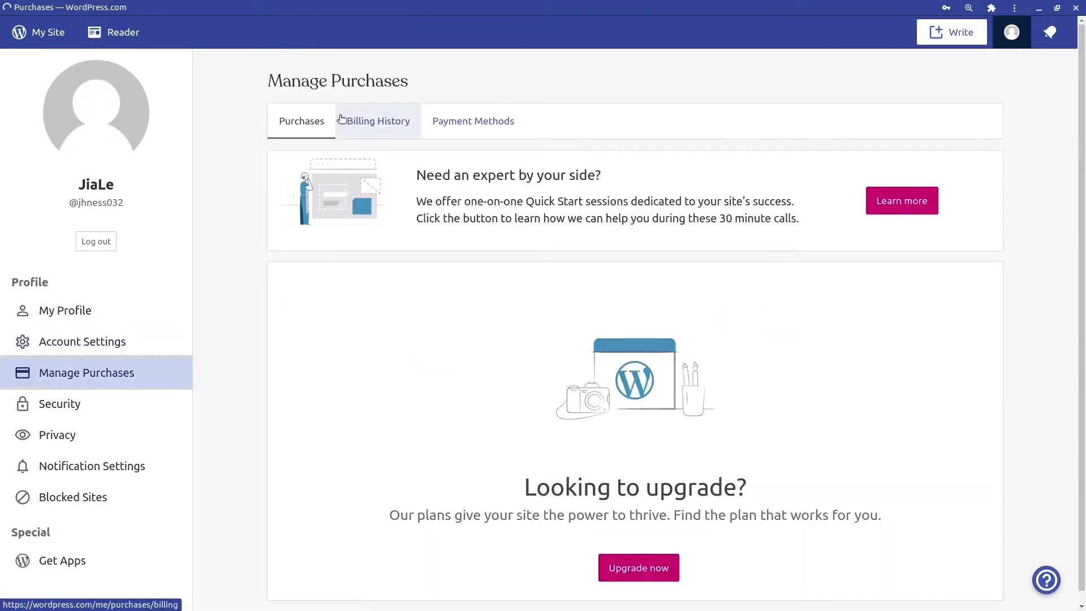
scroll(405, 307, "down", 1)
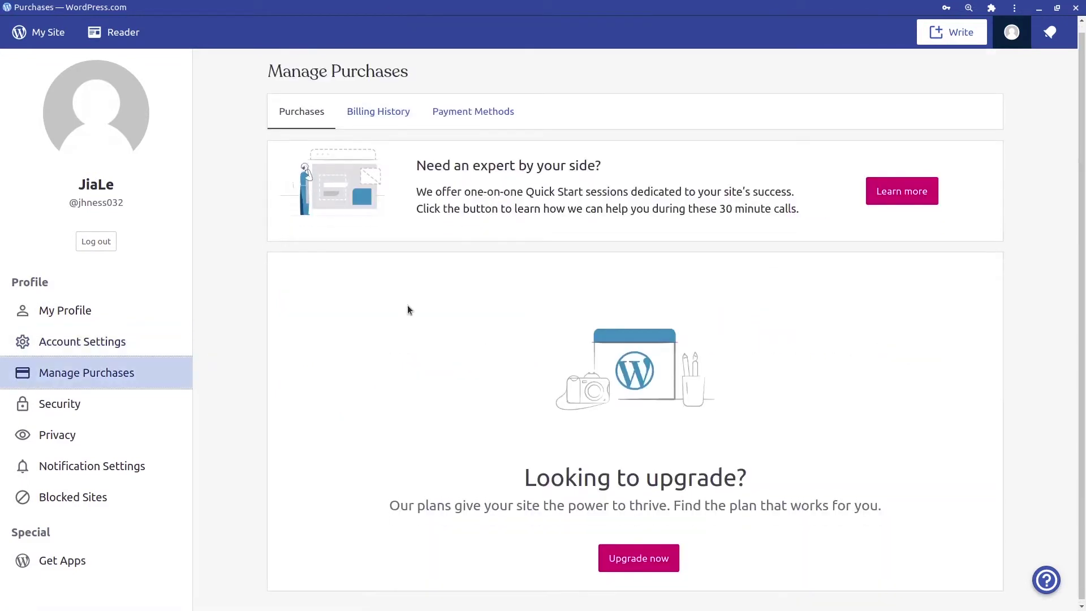
scroll(408, 308, "up", 1)
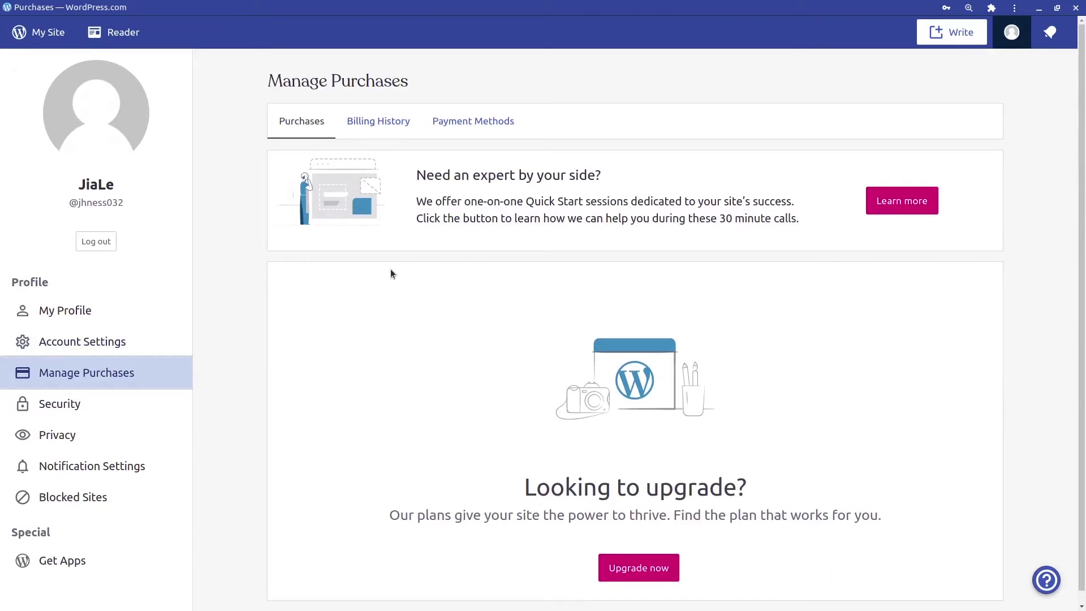
left_click(389, 126)
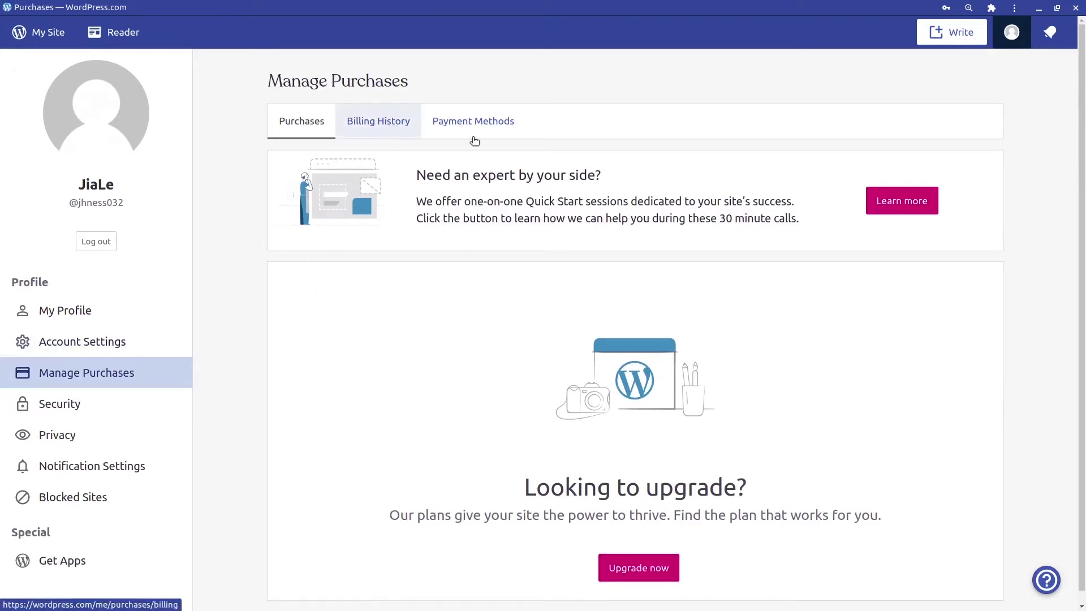
left_click(478, 118)
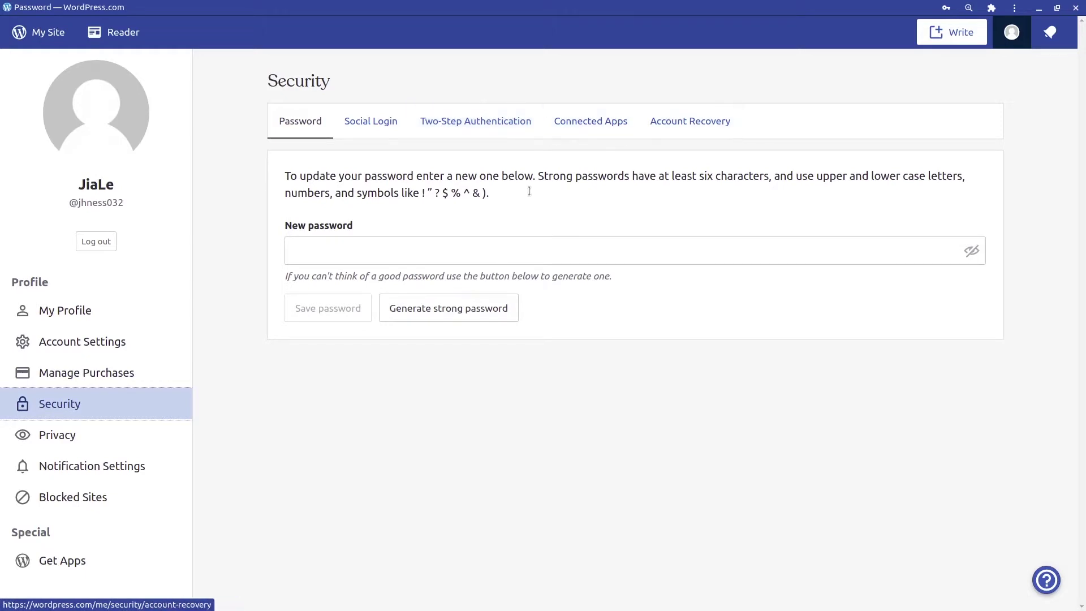
- Review the Privacy page's usage information and data processing addendum sections
left_click(126, 436)
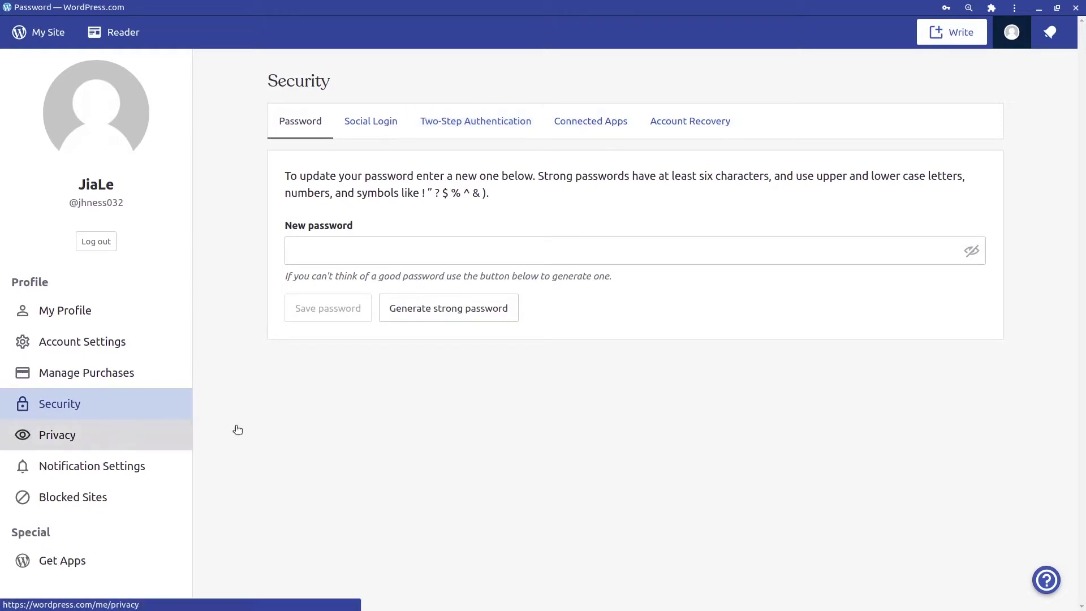
scroll(641, 411, "down", 2)
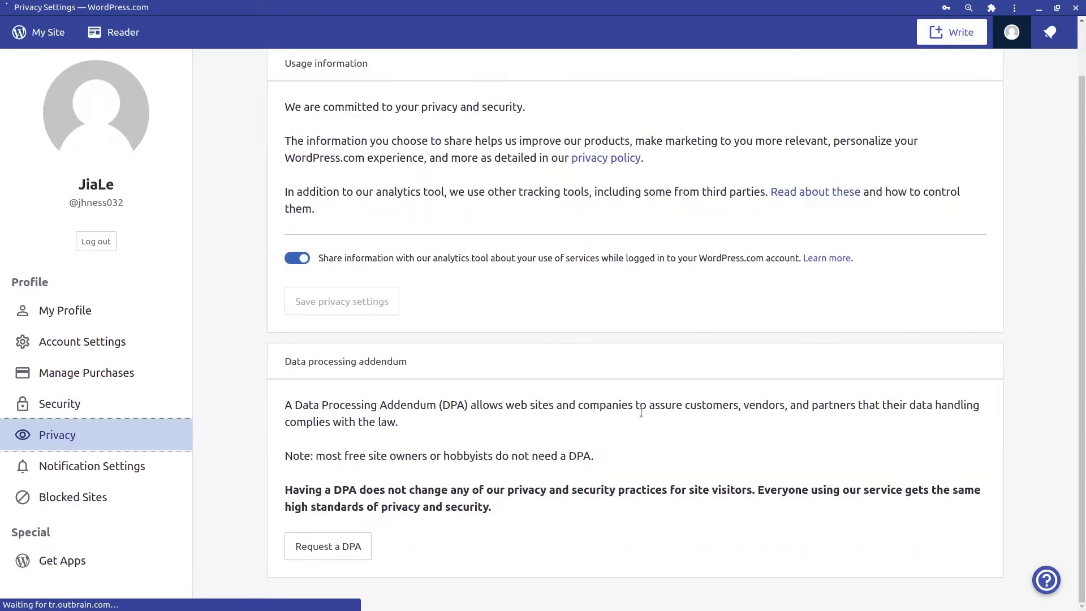
scroll(641, 411, "up", 2)
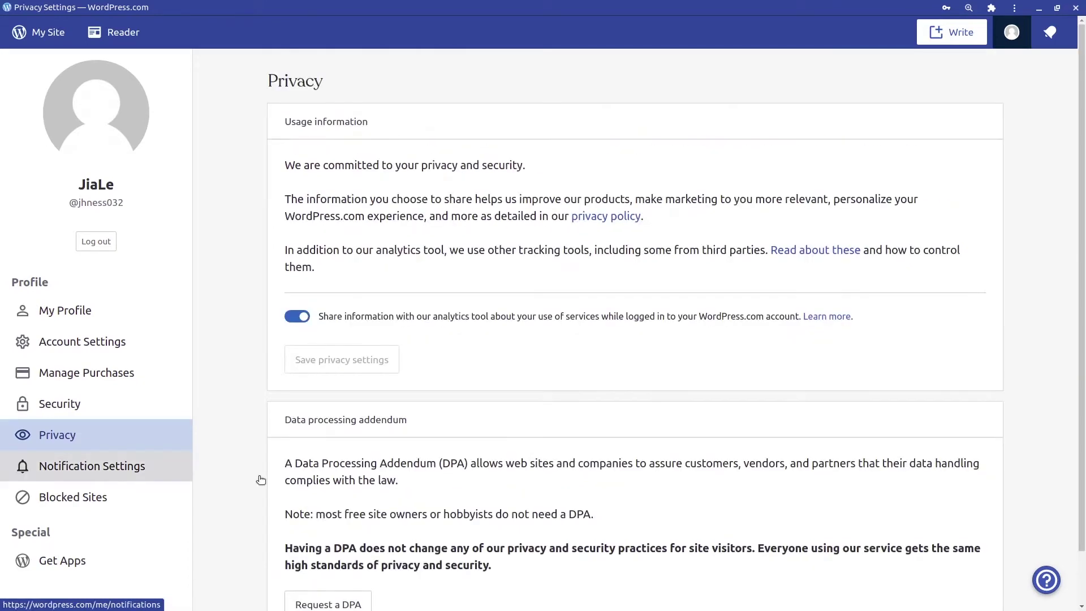
- Look through the Notification Settings, including the comments and Reader subscriptions options
left_click(260, 479)
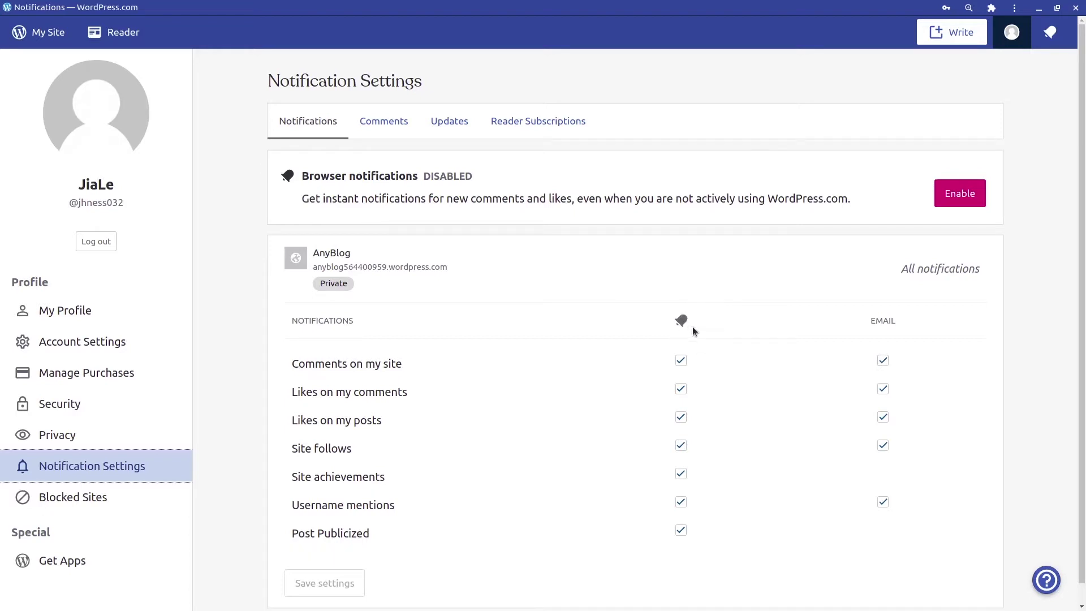
left_click(387, 125)
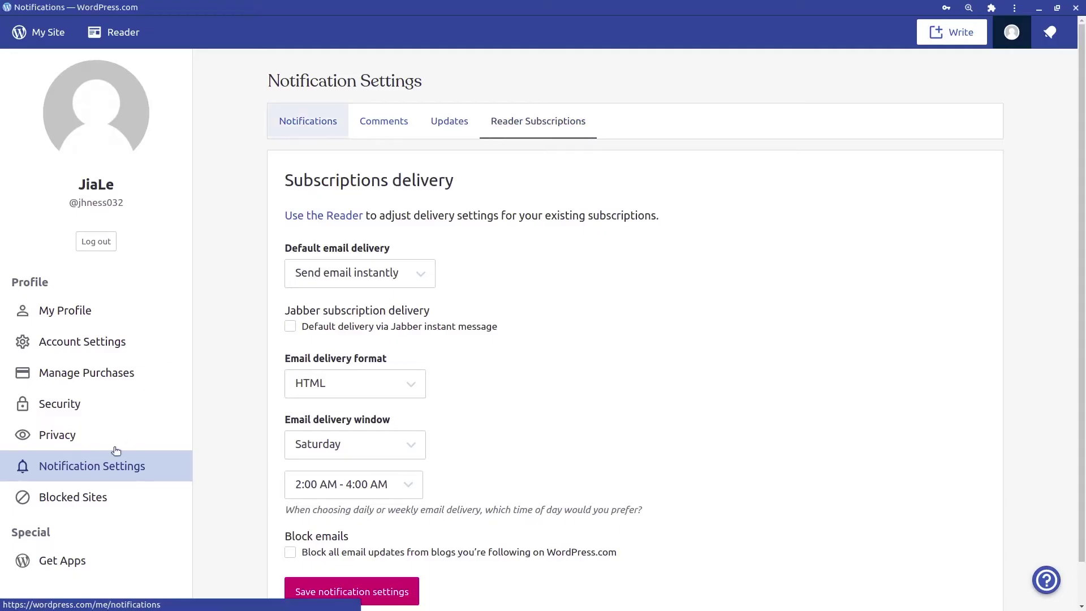
left_click(113, 456)
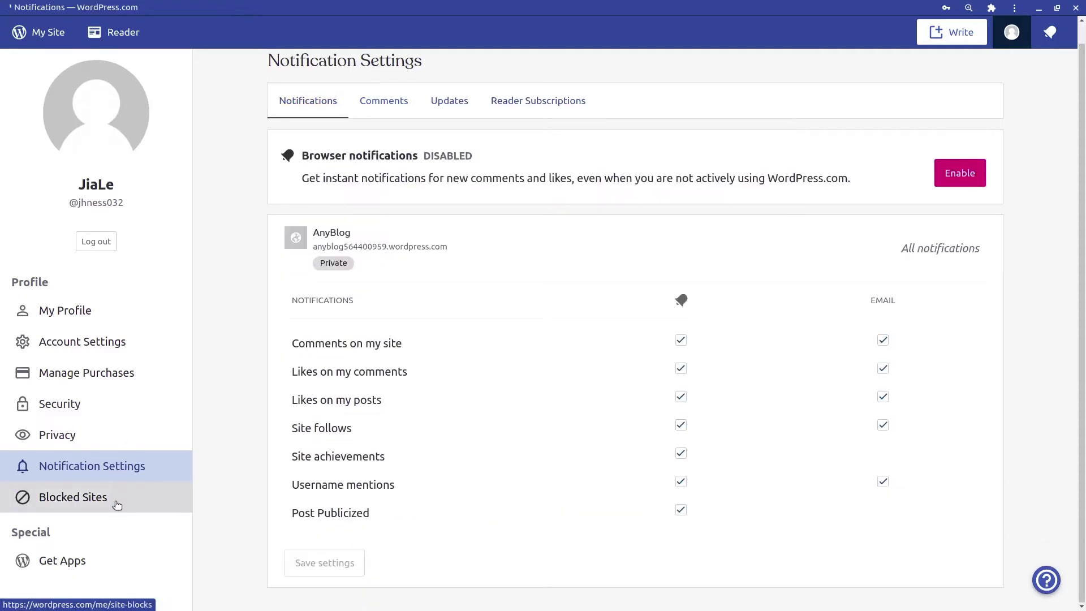
- View the Blocked Sites page and look over the desktop and mobile downloads on the Get Apps page
left_click(125, 501)
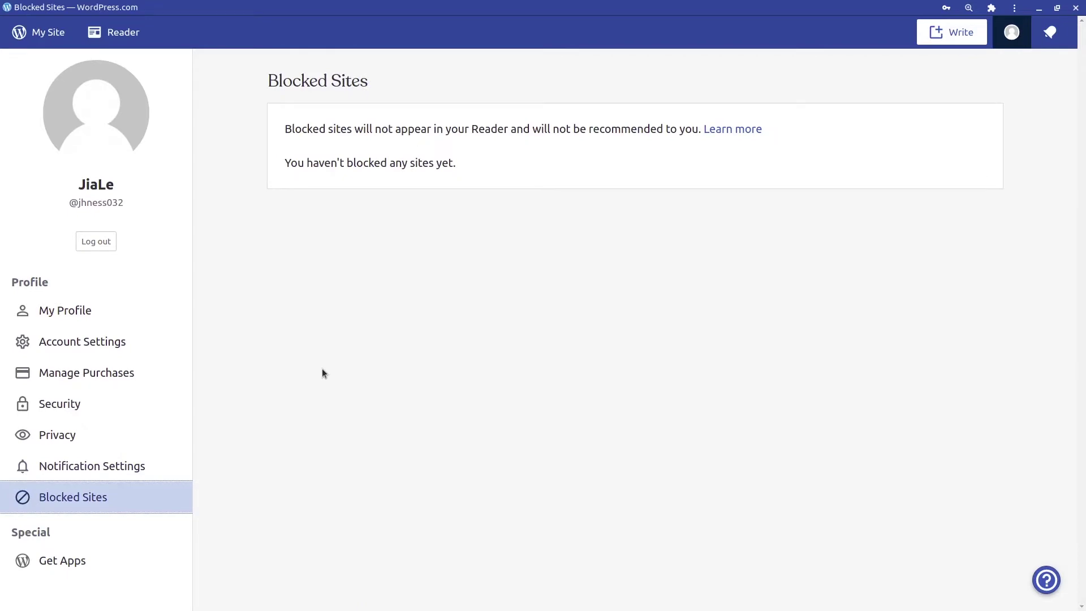
left_click(143, 558)
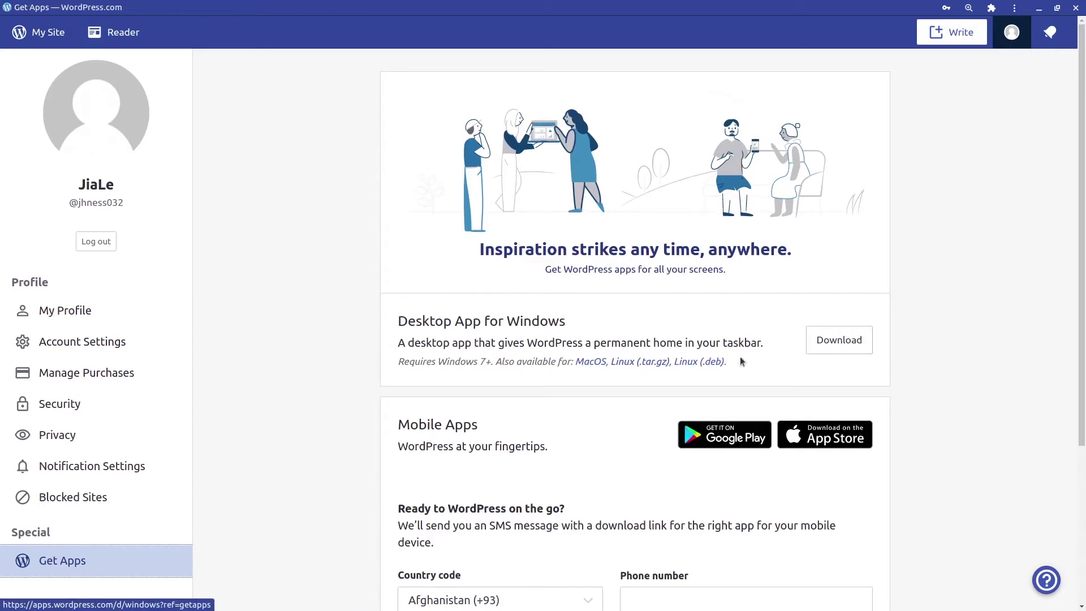
scroll(545, 441, "down", 2)
scroll(589, 351, "up", 4)
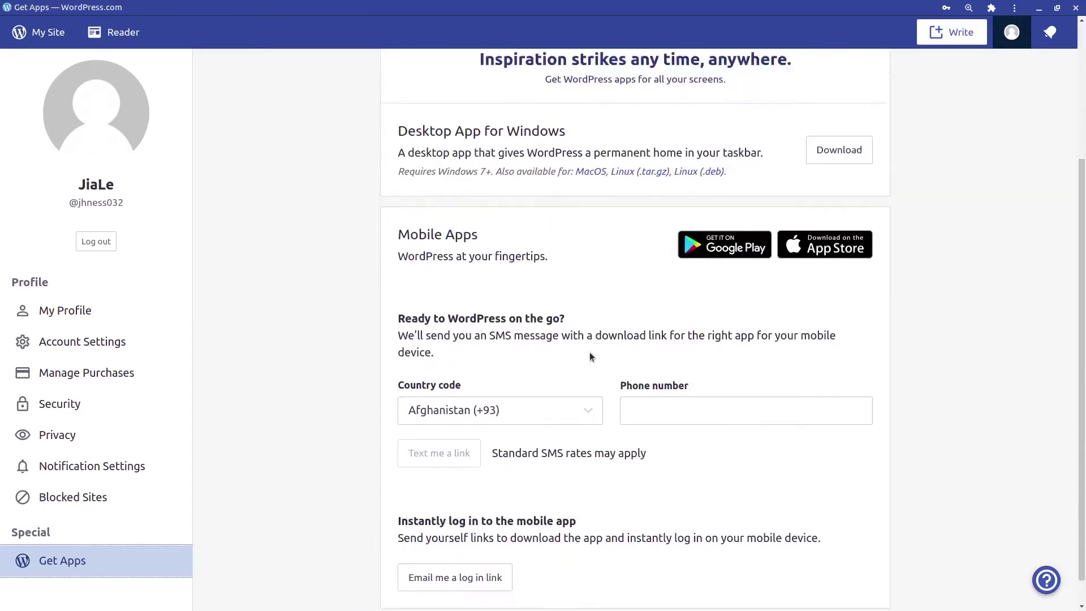
- Compare the notifications list with Notification Settings, view its Unread, Comments, Follows and Likes filters, return to All and close it
left_click(1050, 32)
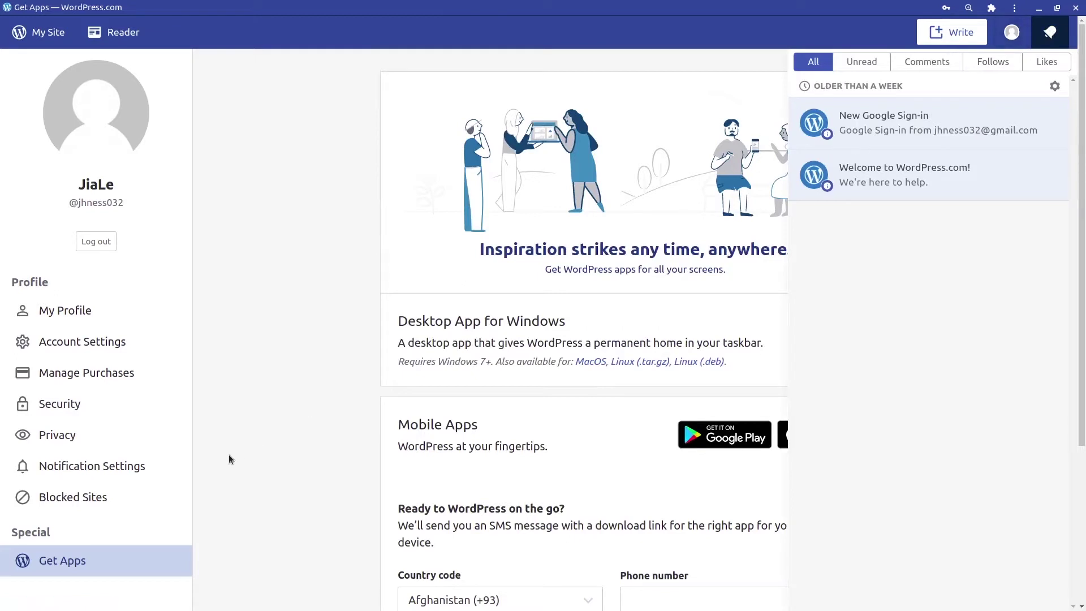
left_click(169, 469)
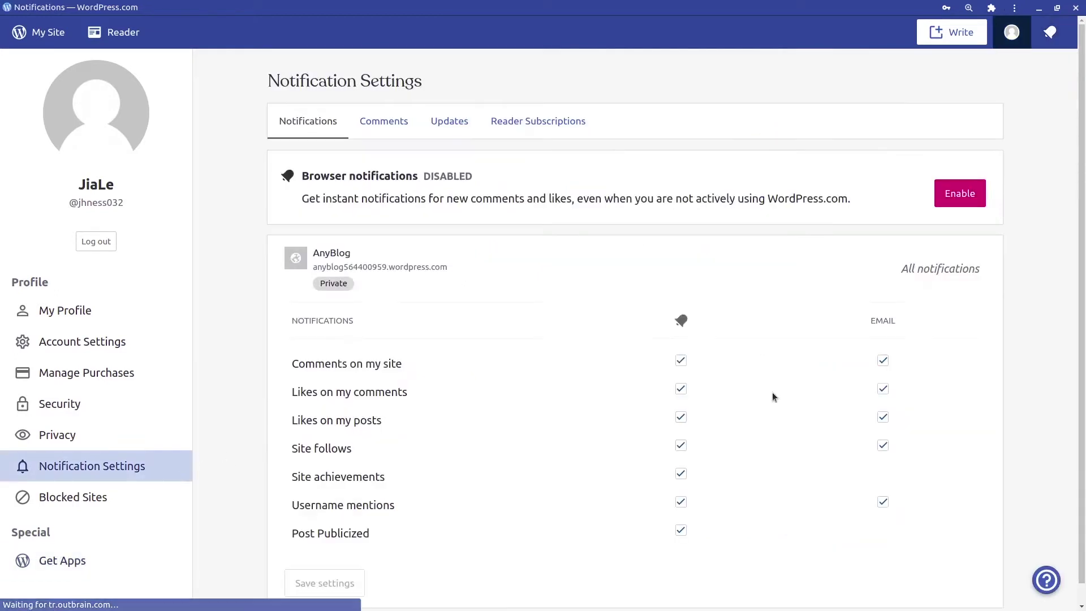
left_click(1050, 33)
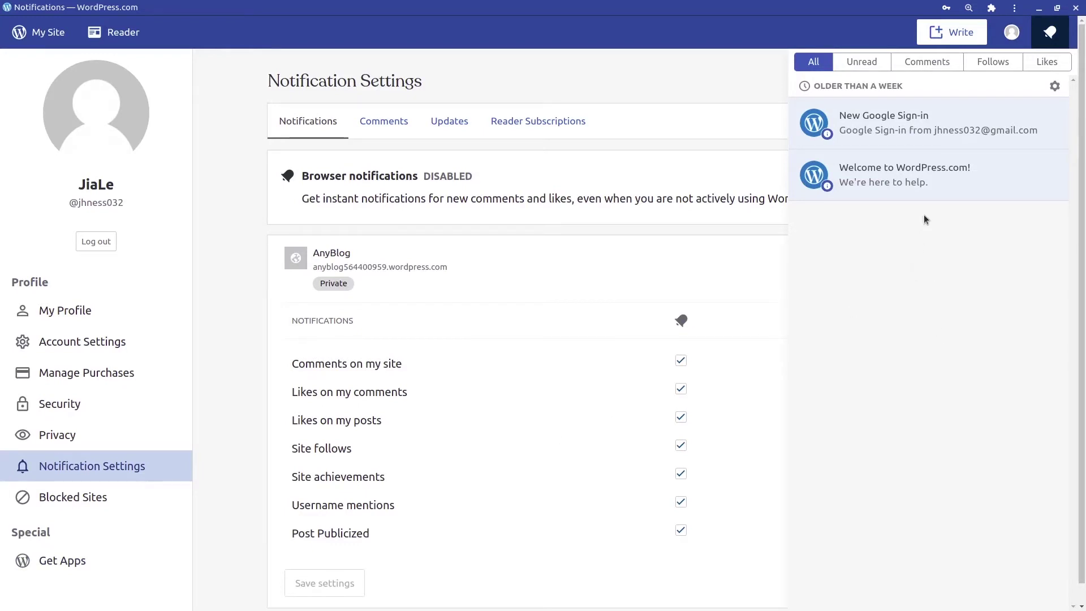
left_click(872, 67)
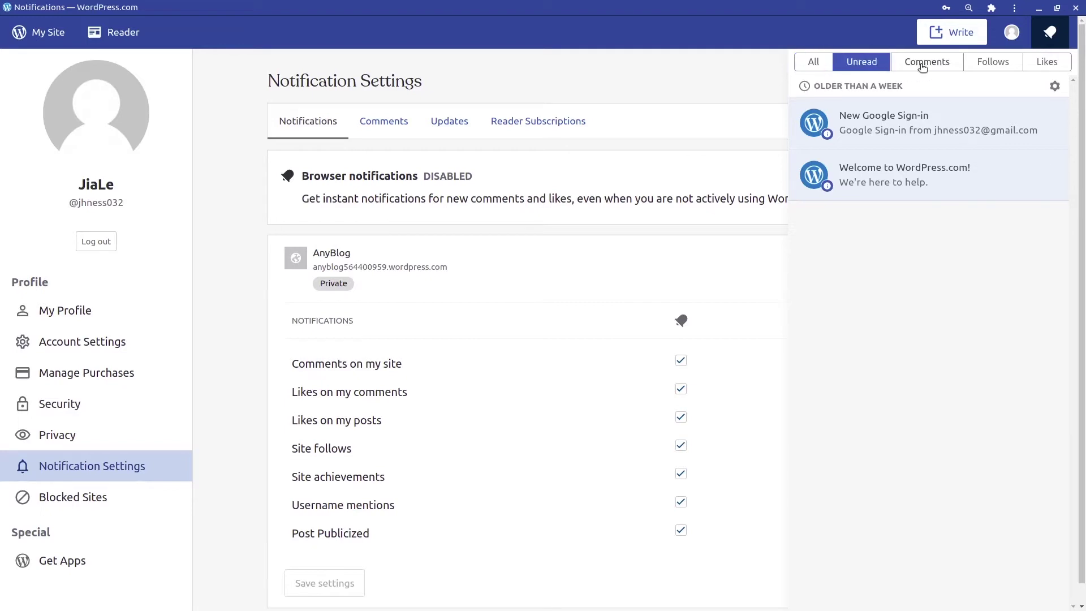
left_click(922, 63)
left_click(999, 64)
left_click(1052, 62)
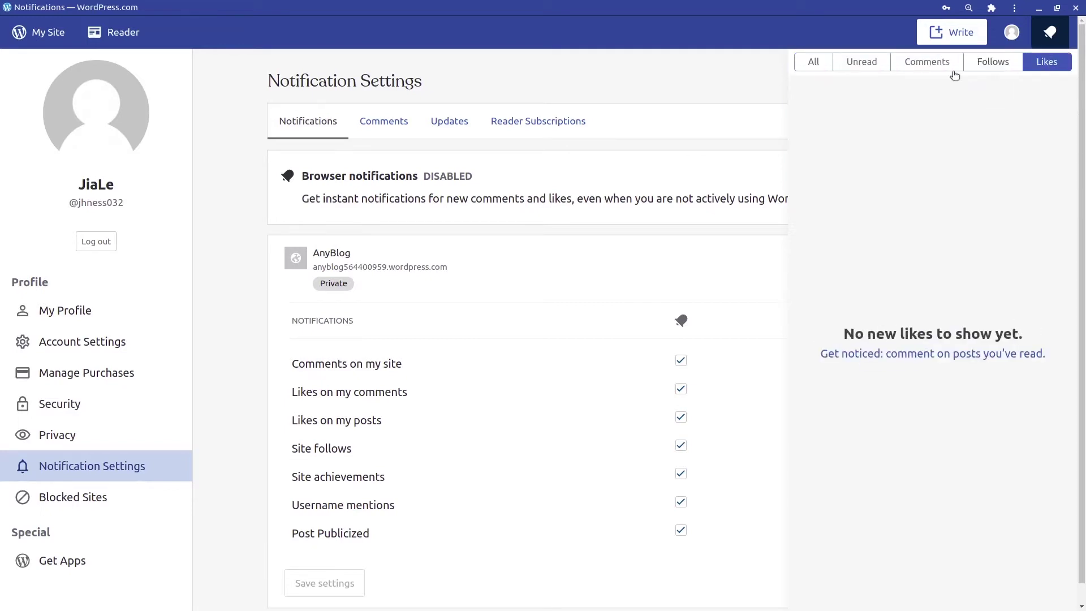
left_click(814, 62)
left_click(662, 73)
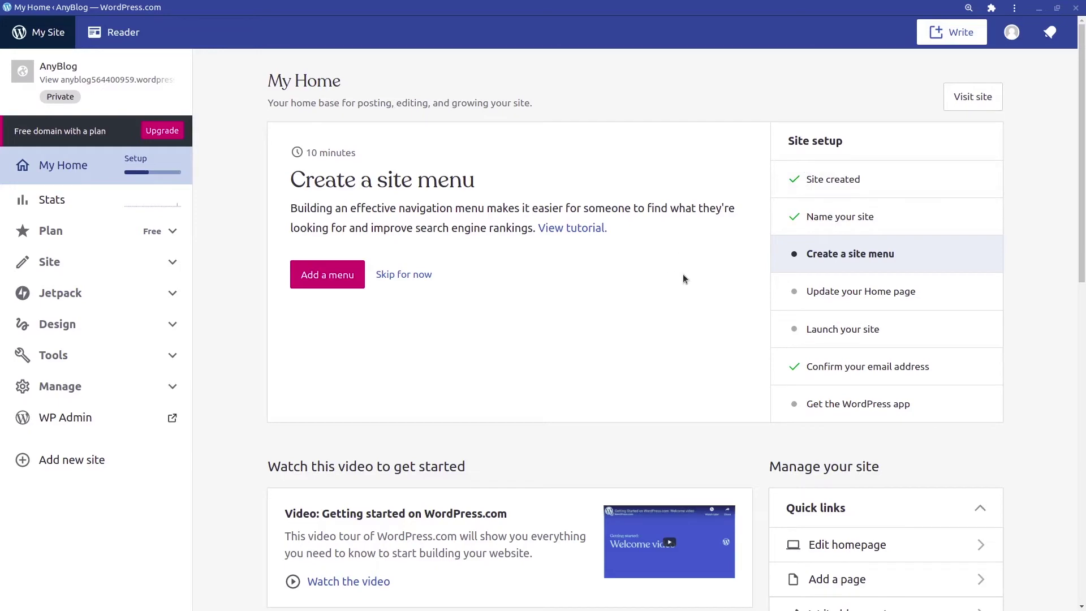
- Look over AnyBlog's My Home page, from the getting-started video and quick links to the help and app sections
scroll(599, 362, "down", 2)
scroll(565, 351, "down", 2)
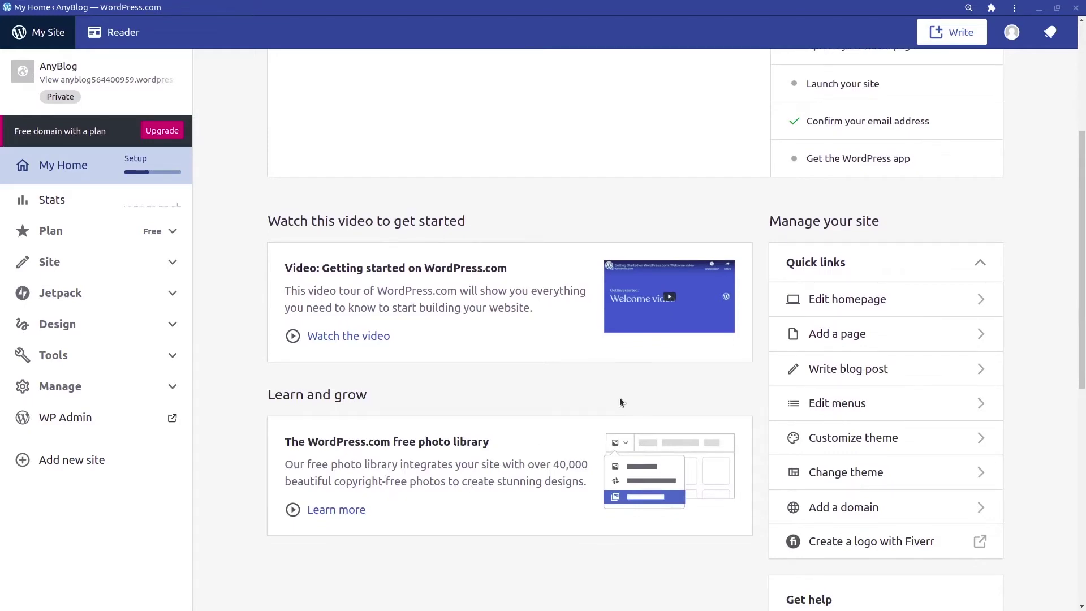
scroll(620, 399, "down", 2)
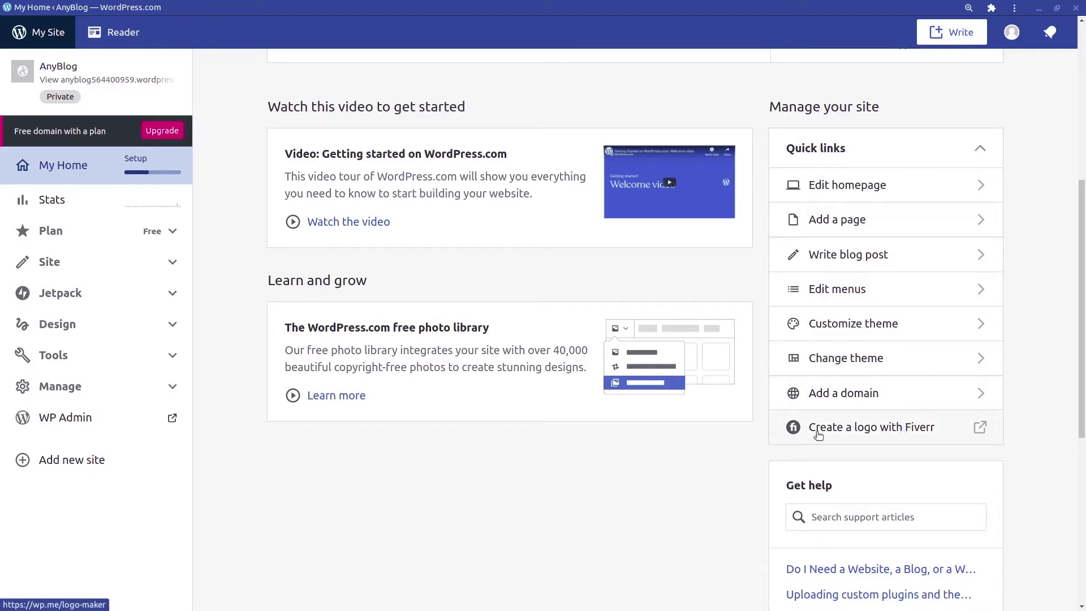
scroll(722, 436, "down", 3)
scroll(721, 442, "down", 2)
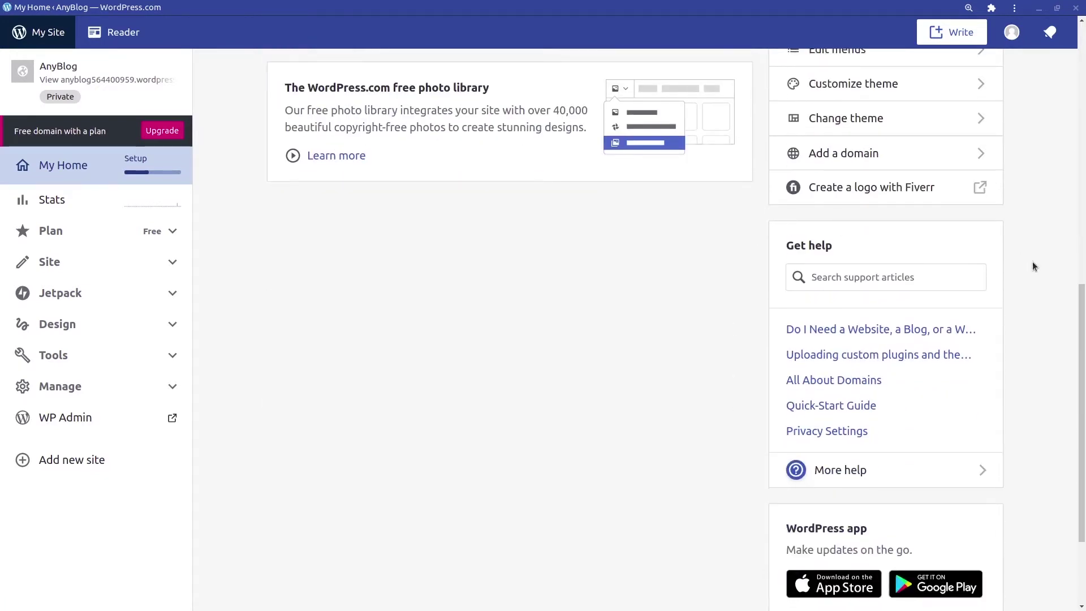
scroll(621, 311, "down", 3)
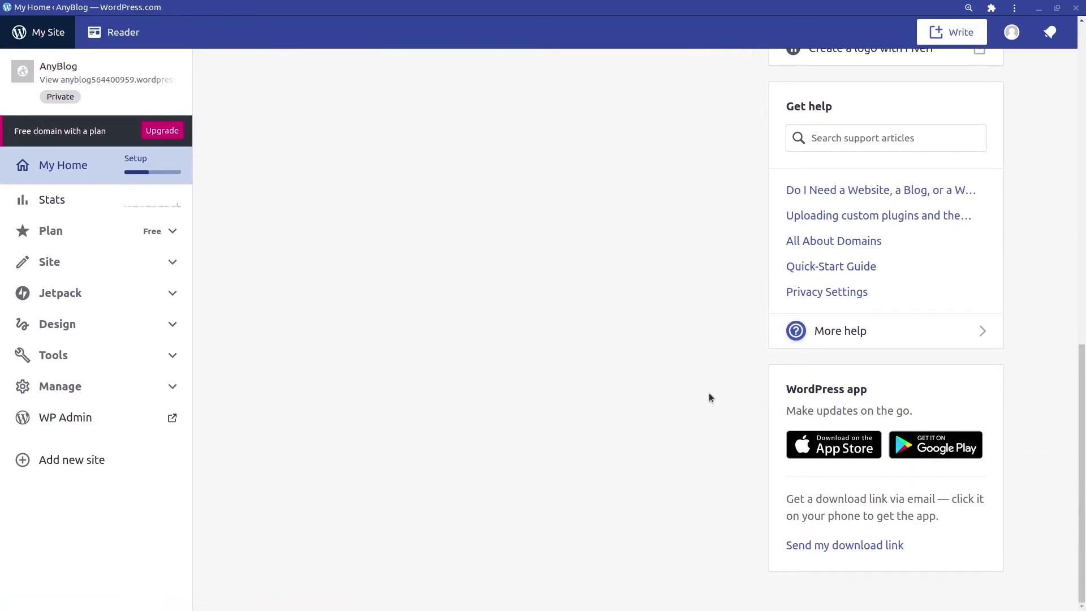
scroll(708, 394, "up", 12)
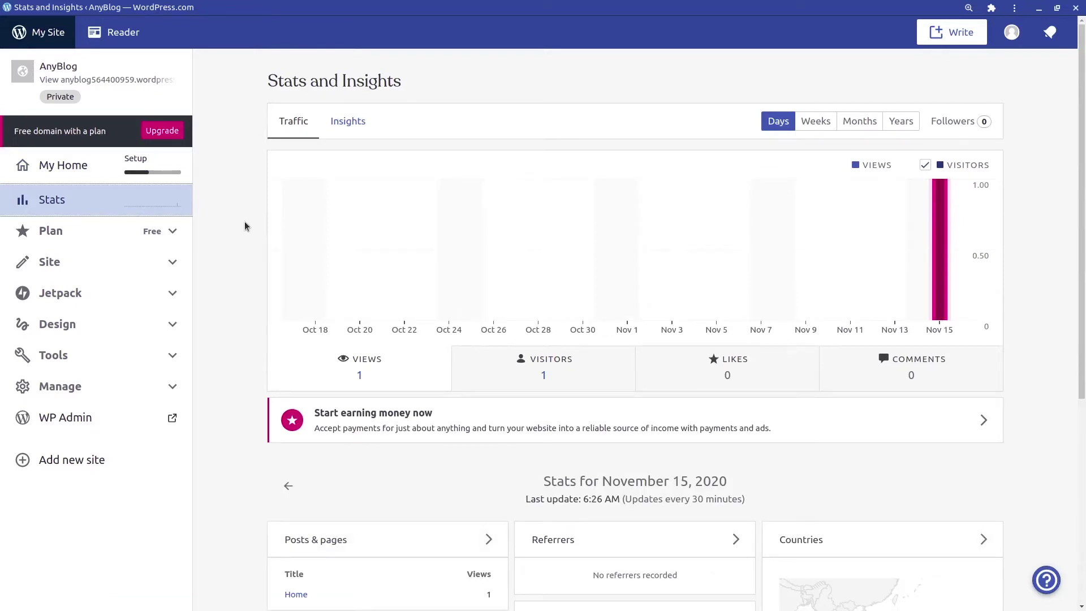
- Examine the Traffic charts and daily breakdowns on AnyBlog's Stats and Insights page
scroll(245, 226, "down", 2)
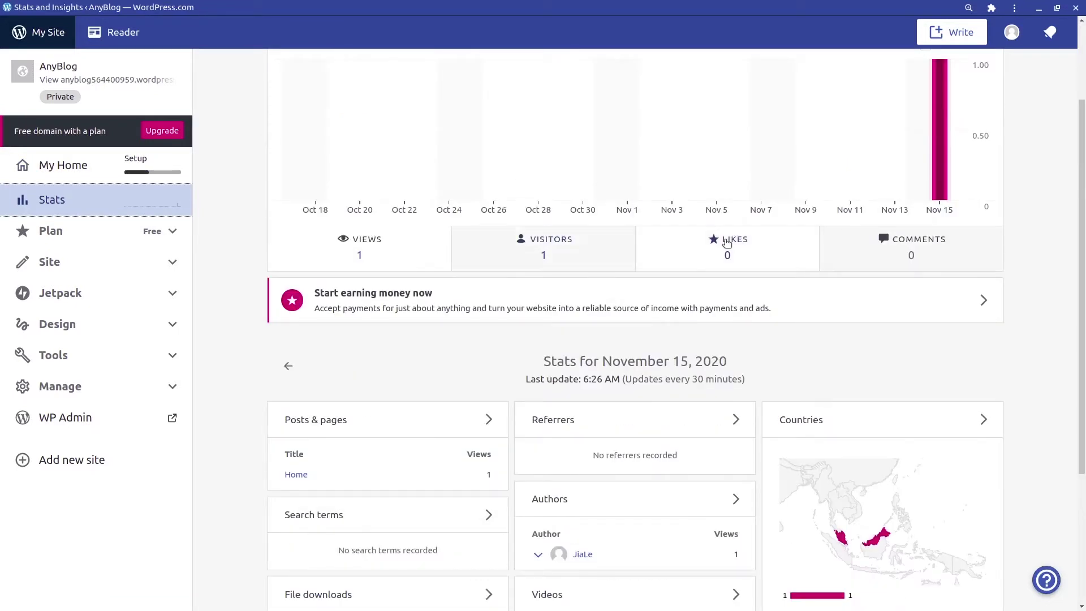
scroll(342, 305, "down", 2)
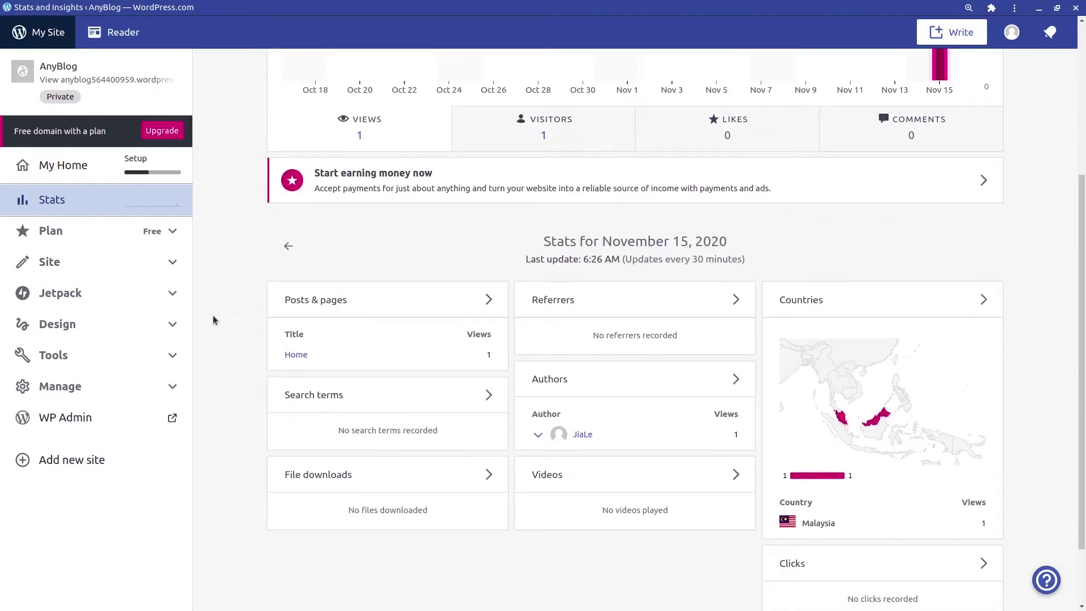
- Look over the rest of the daily traffic breakdowns and the Insights page, from posting activity to follower totals
scroll(214, 320, "down", 2)
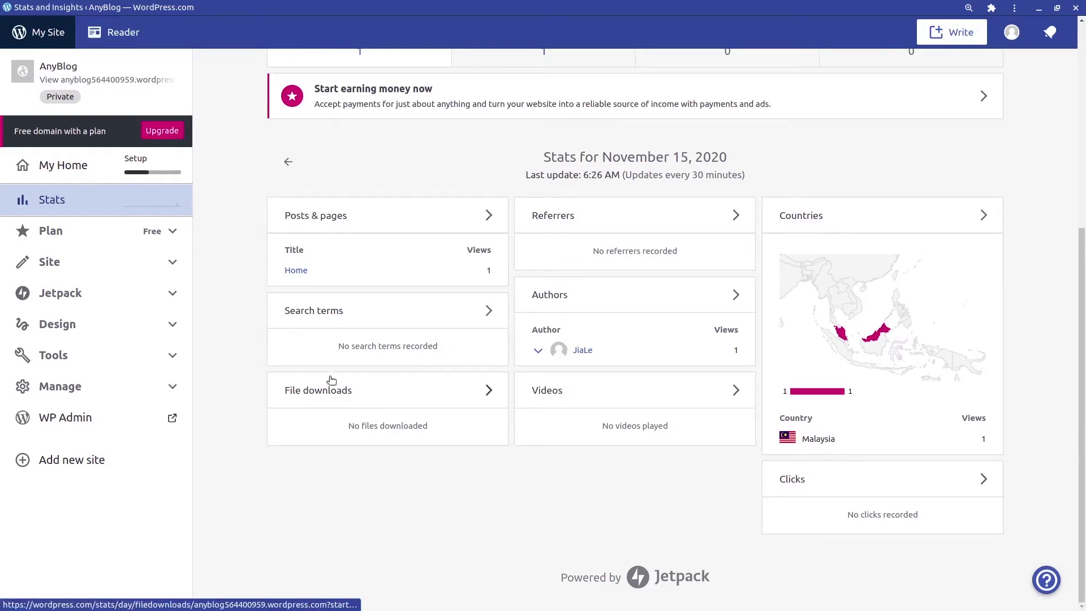
scroll(331, 380, "up", 6)
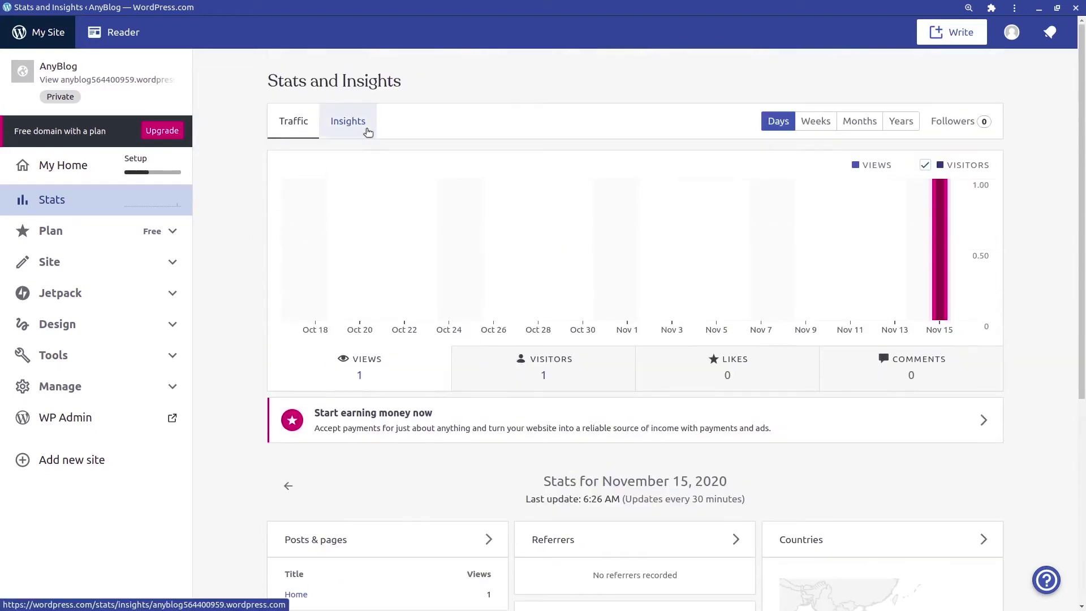
left_click(367, 131)
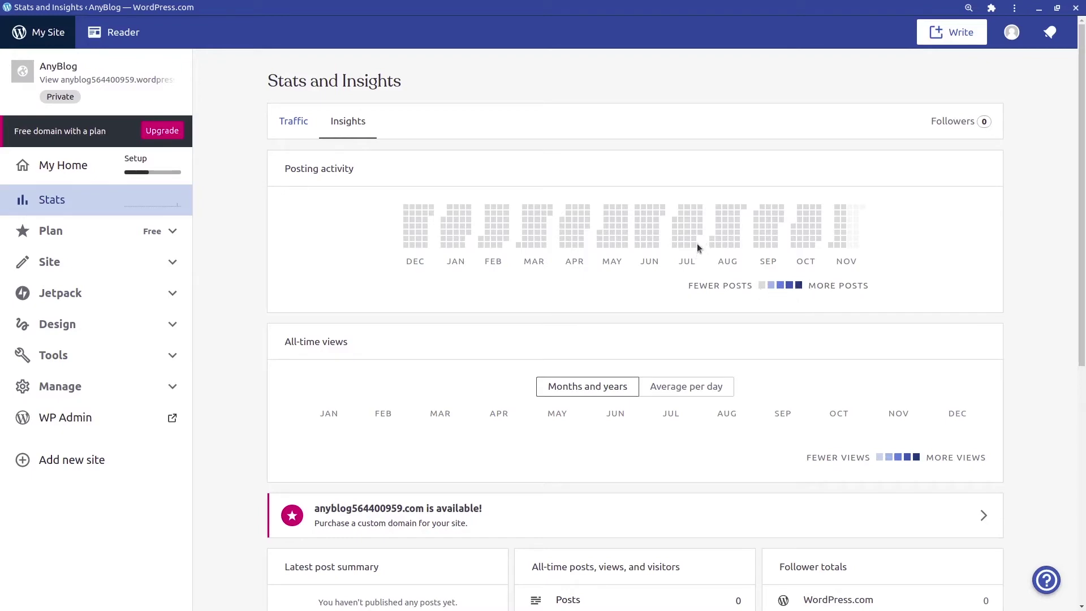
scroll(381, 332, "down", 3)
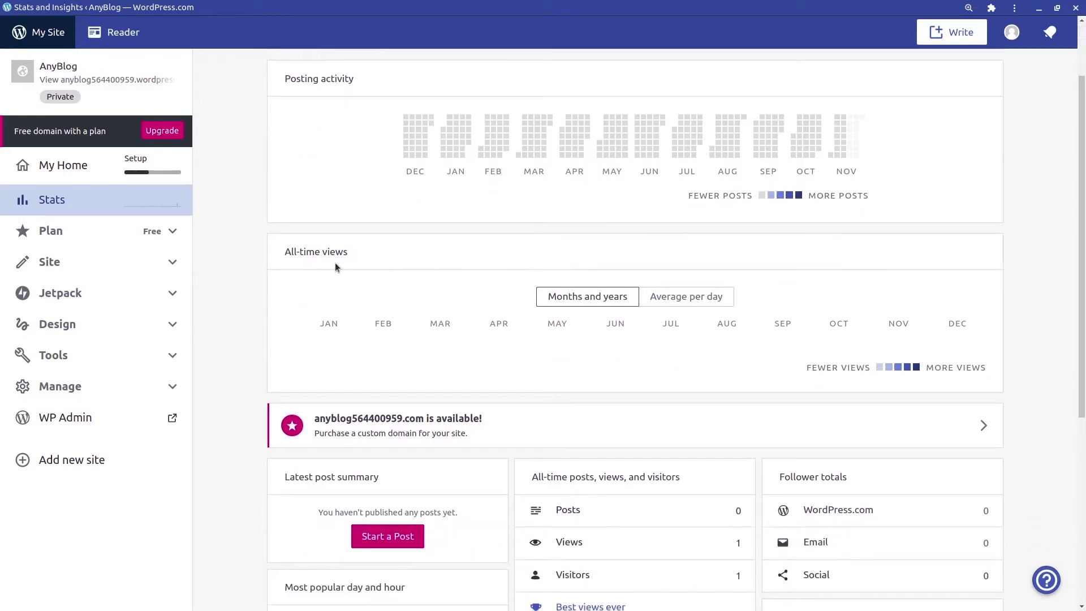
scroll(335, 266, "down", 10)
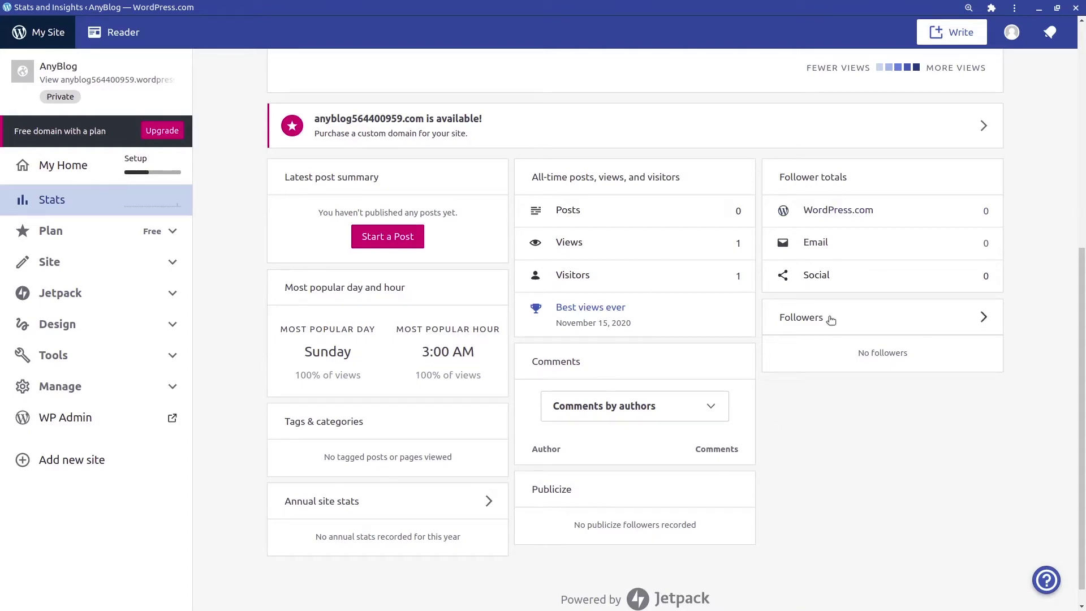
scroll(846, 379, "up", 7)
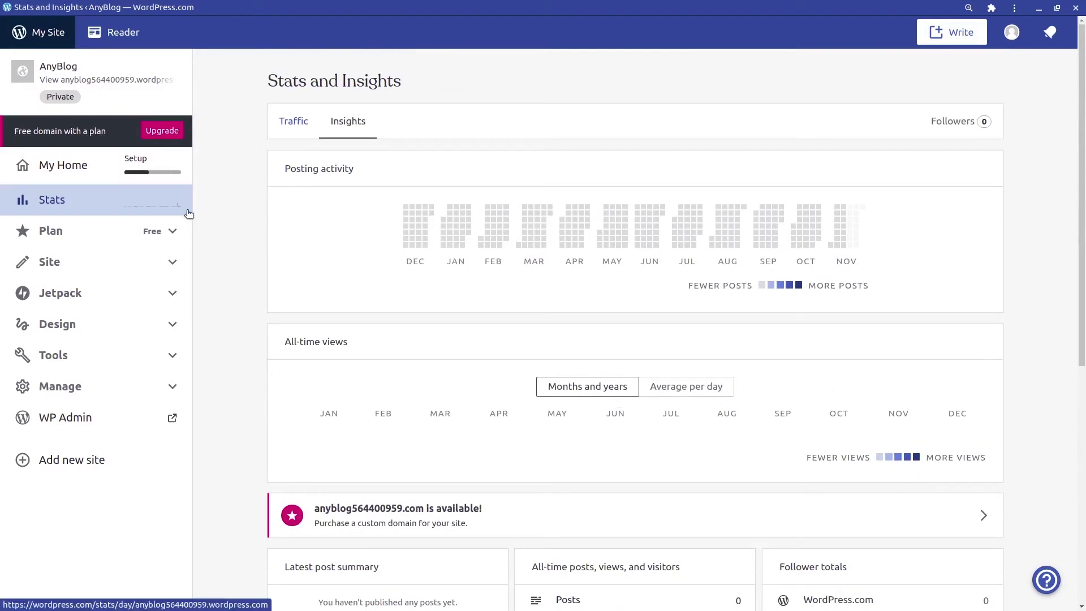
- View AnyBlog's Plans page and its Billing page, and collapse the Plan section
left_click(158, 232)
left_click(141, 260)
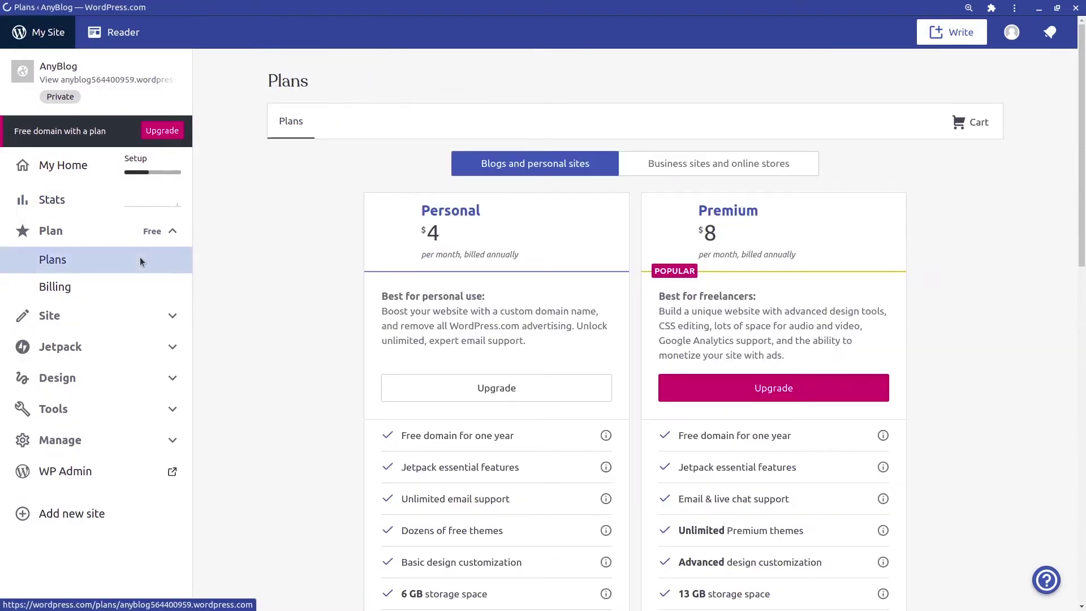
left_click(151, 284)
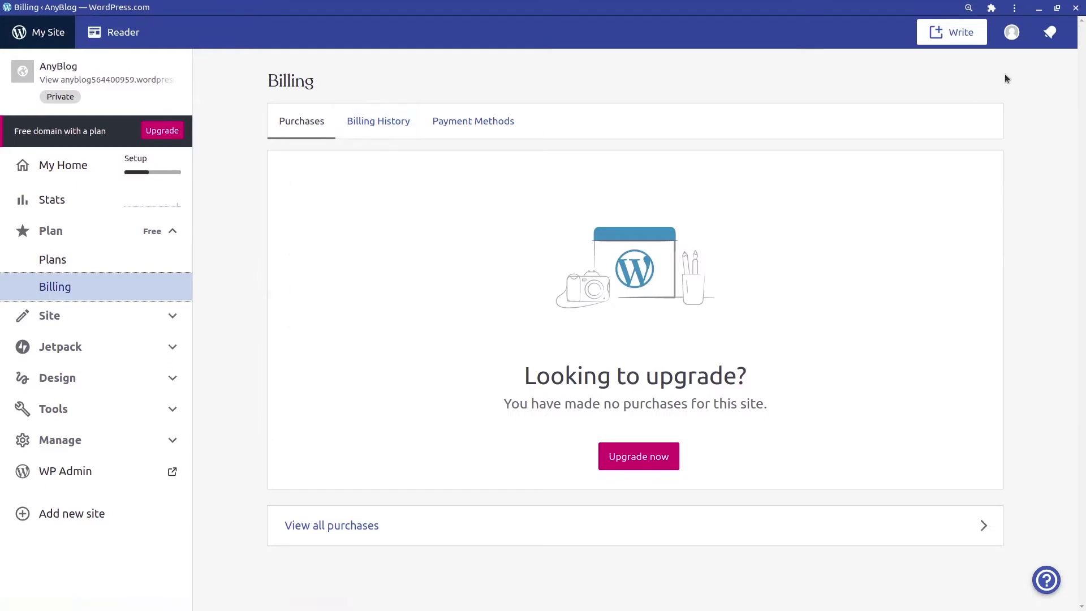
left_click(159, 230)
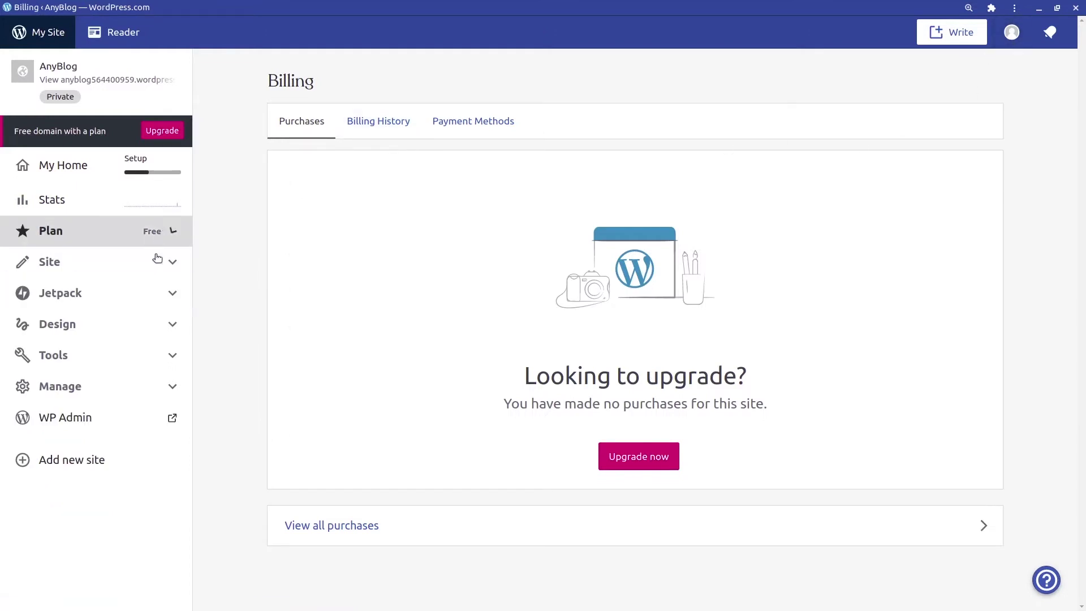
- Expand the Site section and view AnyBlog's published pages and page drafts
left_click(157, 262)
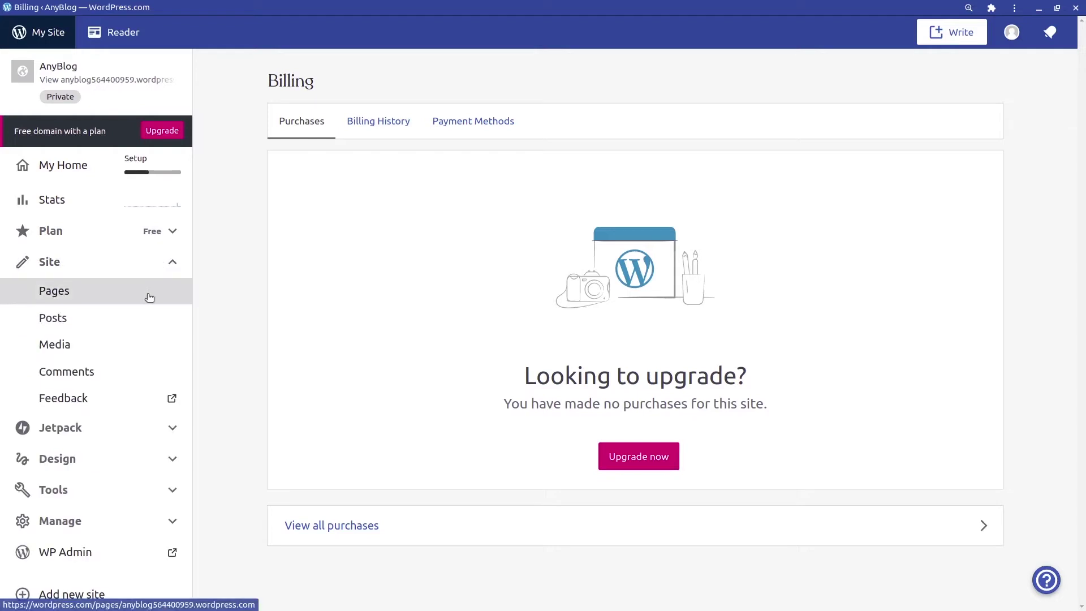
left_click(148, 297)
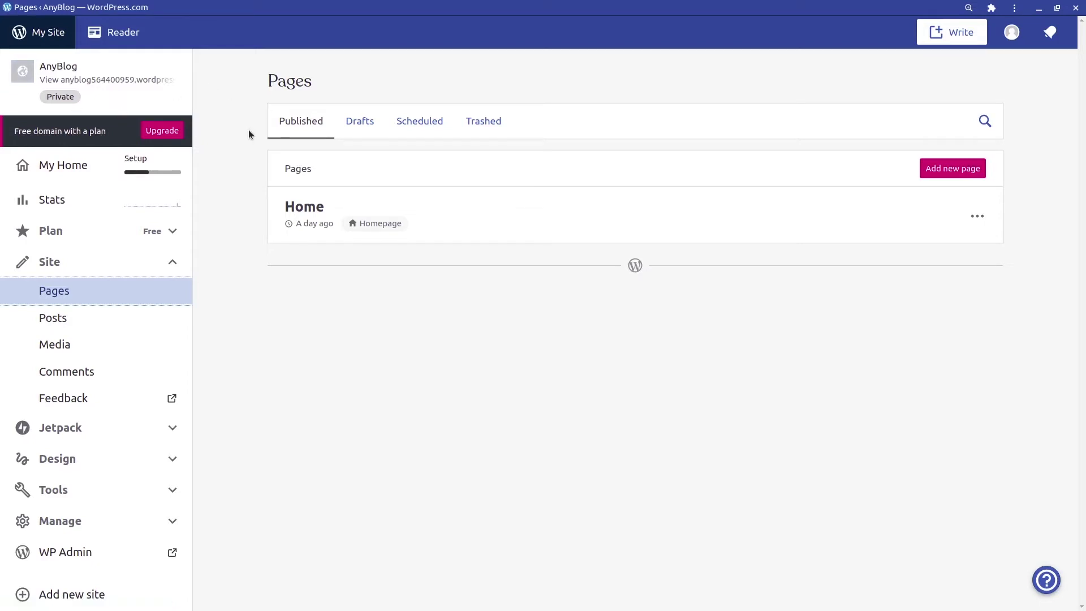
left_click(346, 121)
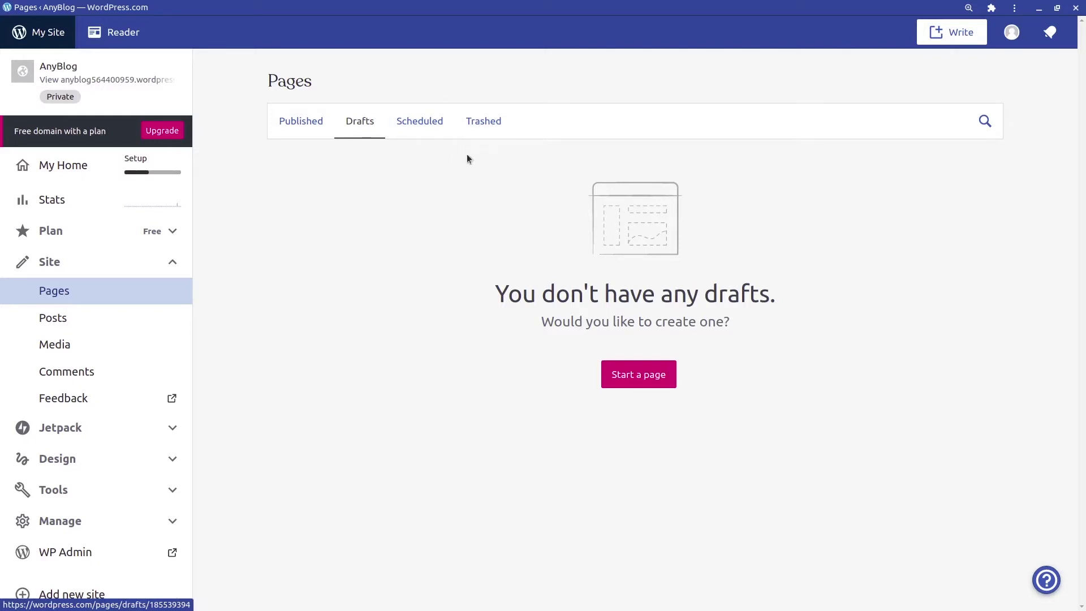
- View the site's Posts, Media and Comments pages in turn
left_click(153, 317)
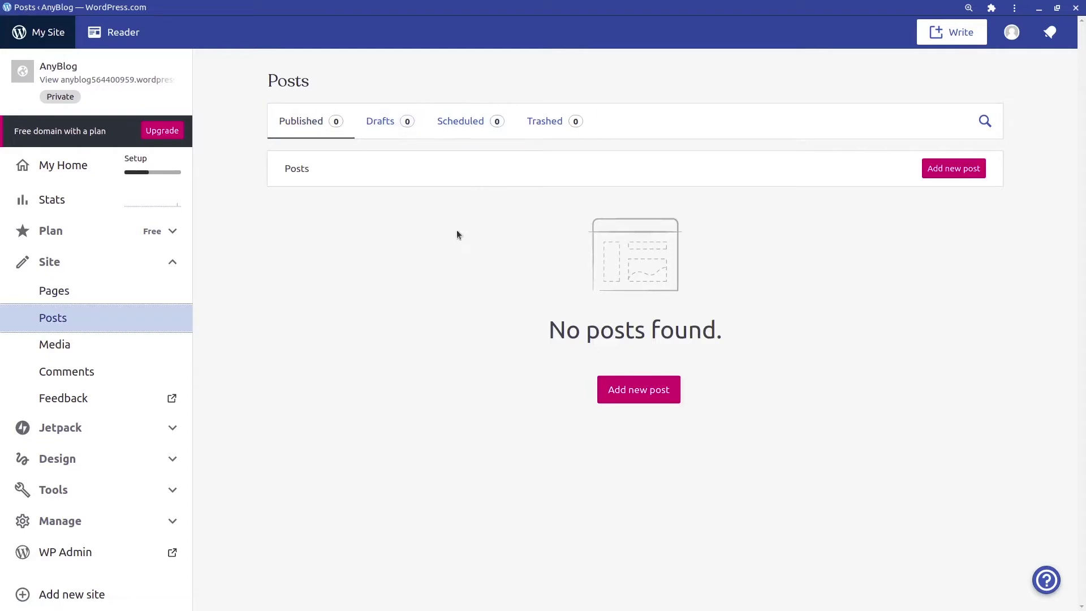
left_click(131, 344)
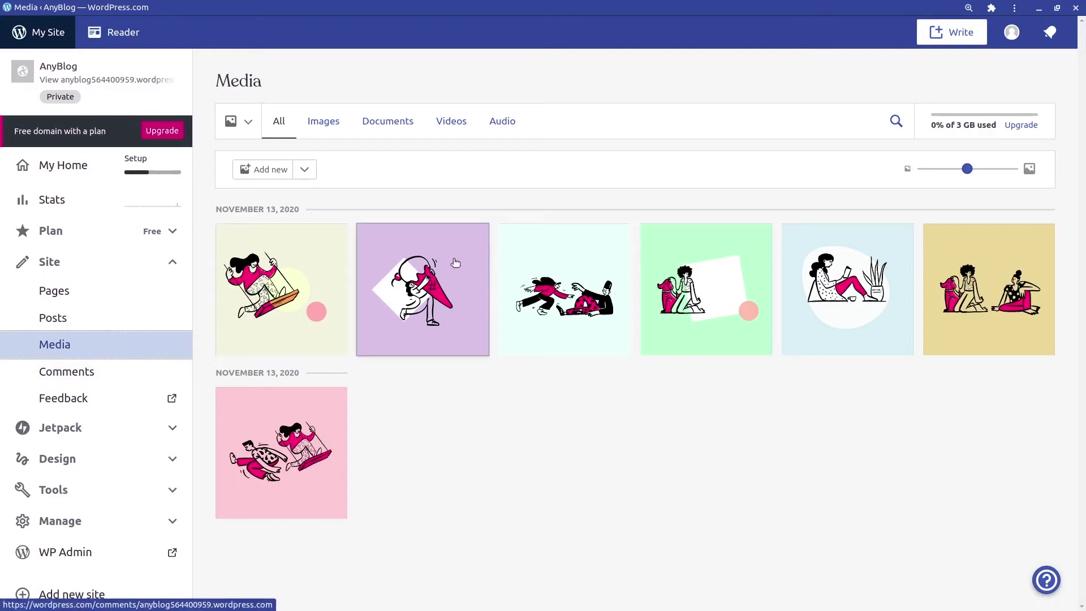
left_click(130, 374)
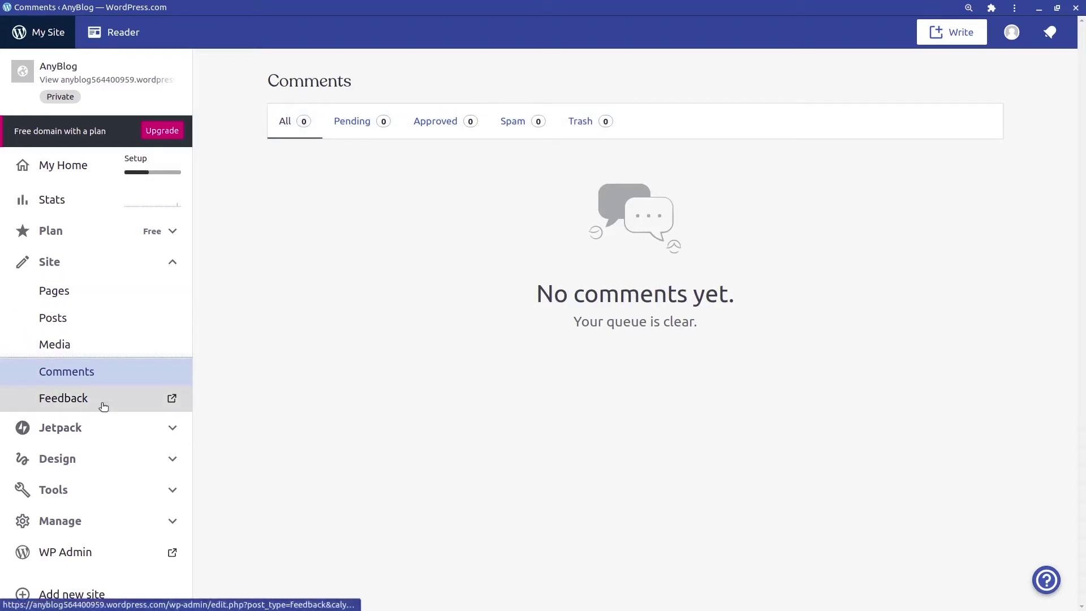
- Read through Jetpack's Activity Log from the welcome notice to the unlock offer, and view the Jetpack Backup page
left_click(146, 277)
left_click(136, 298)
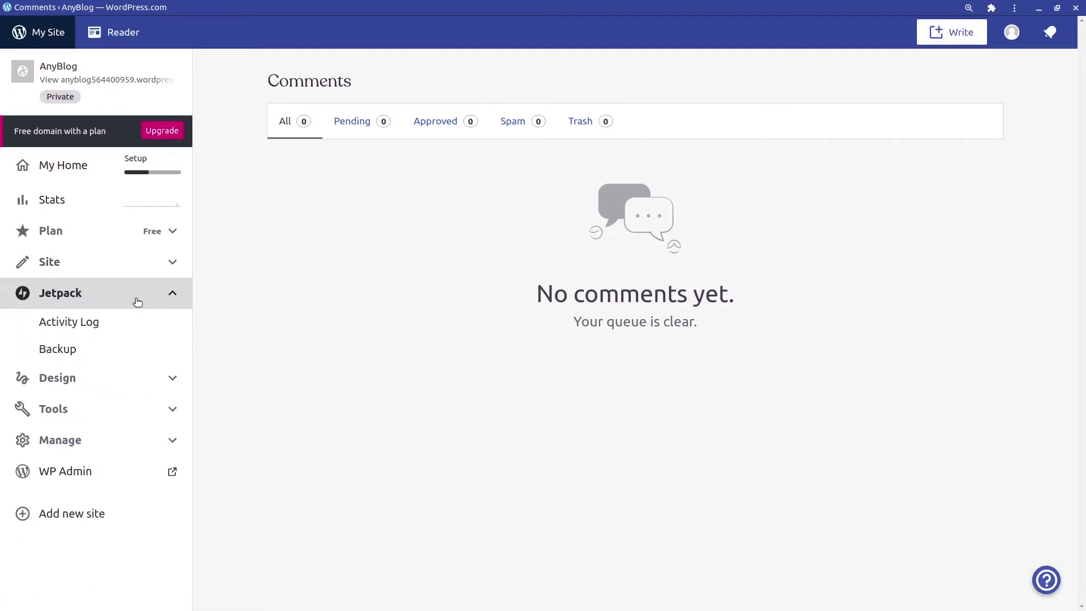
left_click(125, 327)
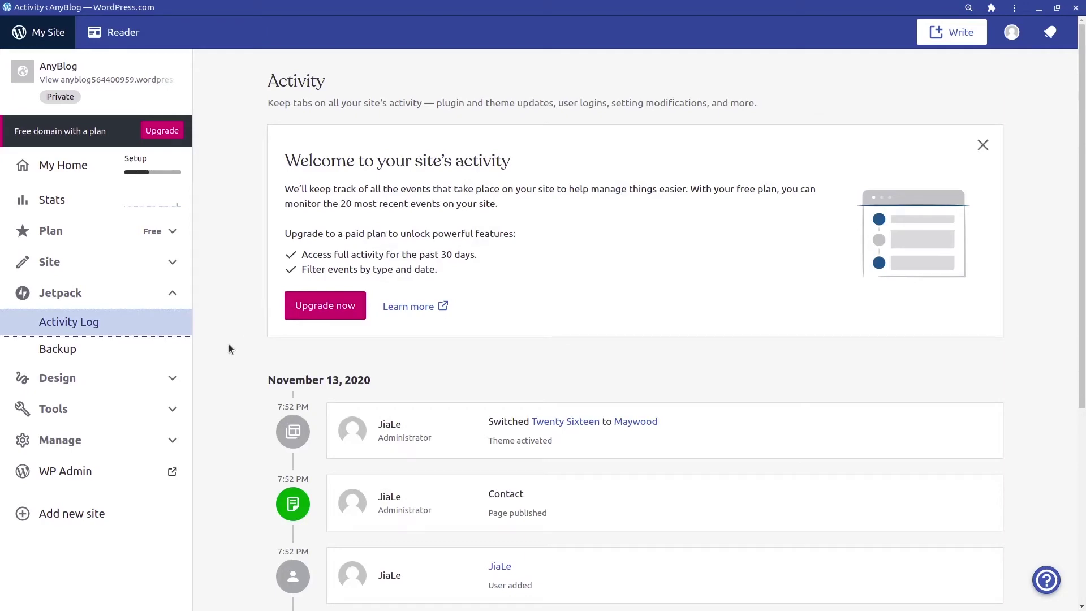
scroll(237, 356, "down", 5)
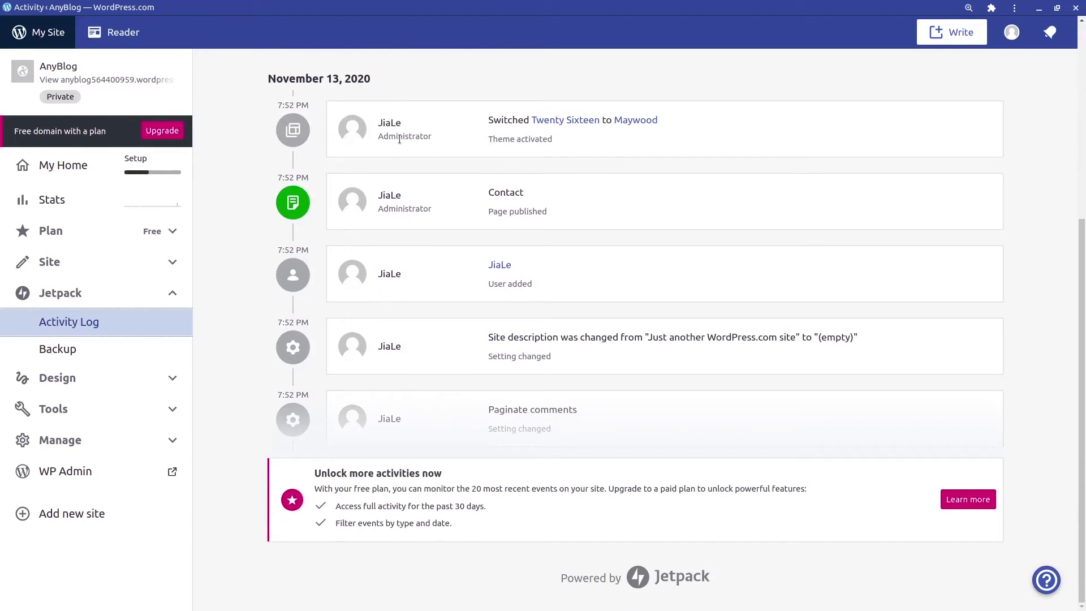
scroll(389, 212, "up", 4)
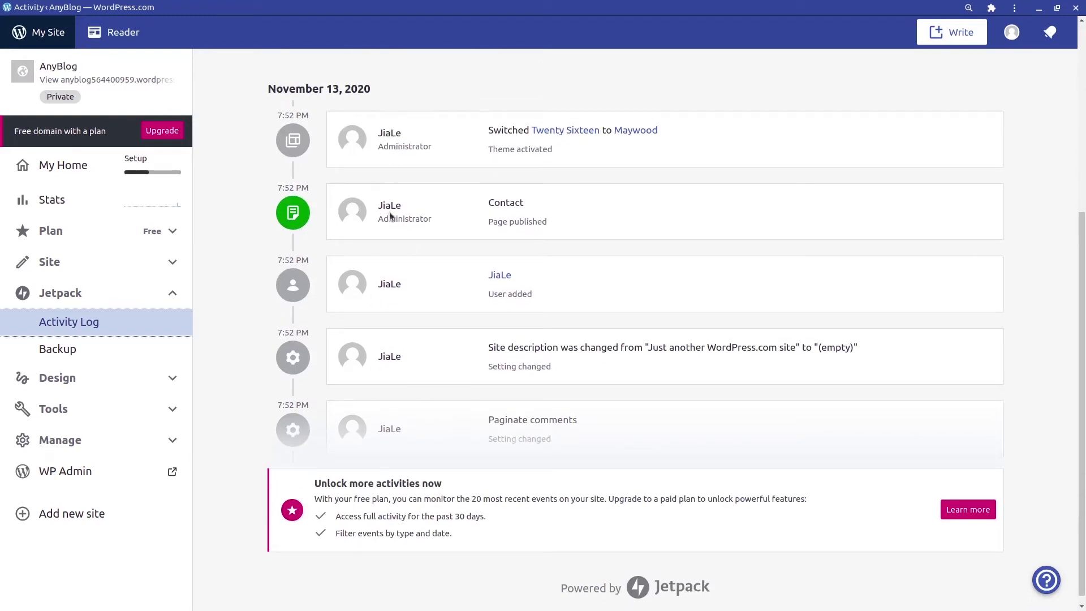
scroll(392, 218, "down", 3)
scroll(394, 223, "down", 2)
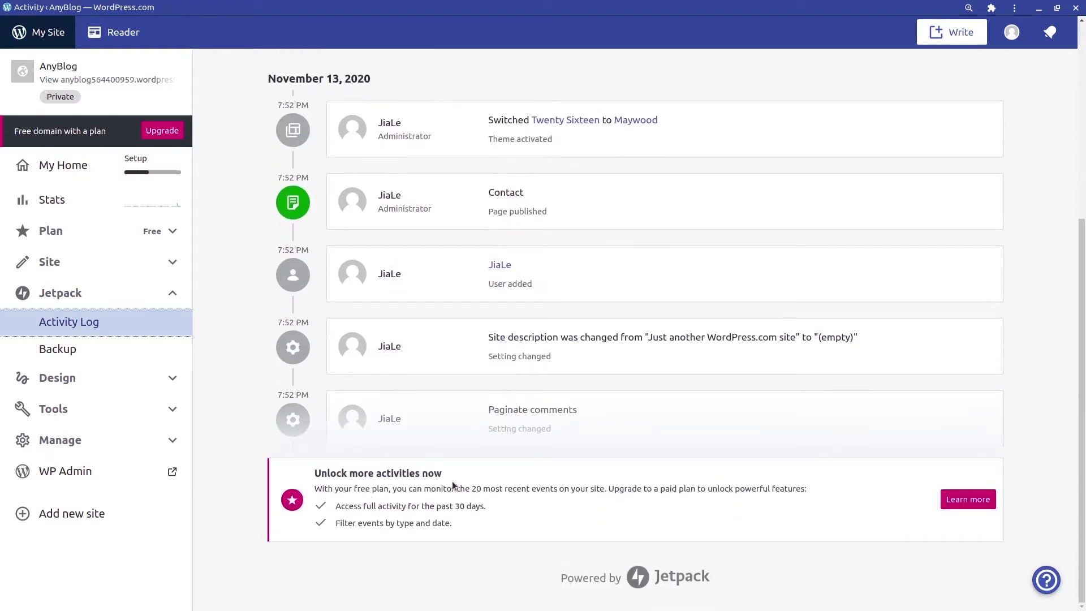
scroll(421, 427, "up", 3)
scroll(422, 423, "up", 3)
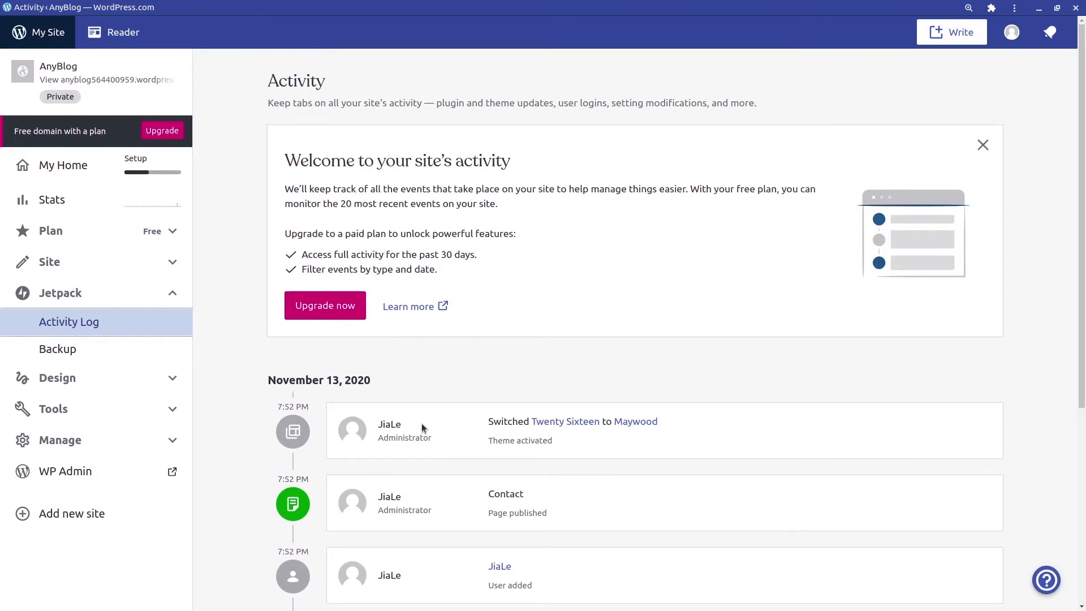
left_click(134, 344)
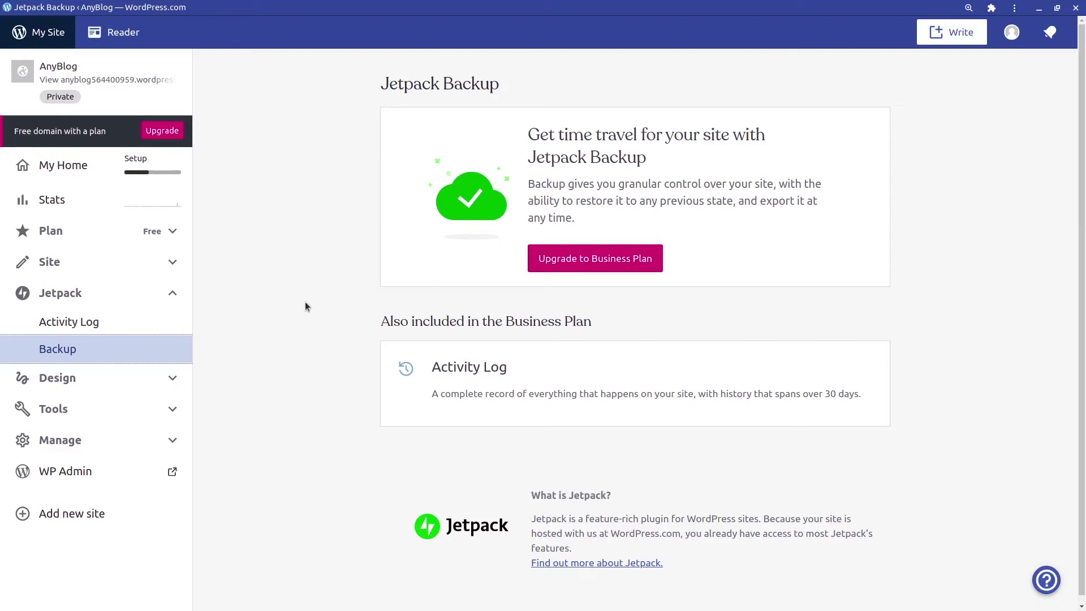
- Expand the Design section in place of Jetpack and browse the recommended themes on the Themes page
left_click(170, 379)
left_click(161, 293)
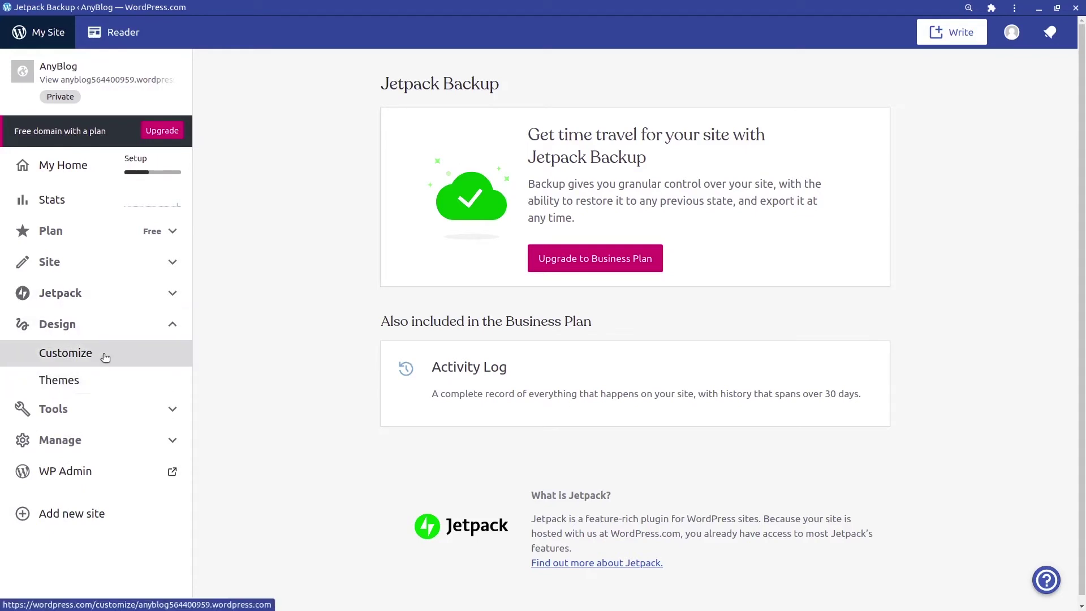
left_click(102, 387)
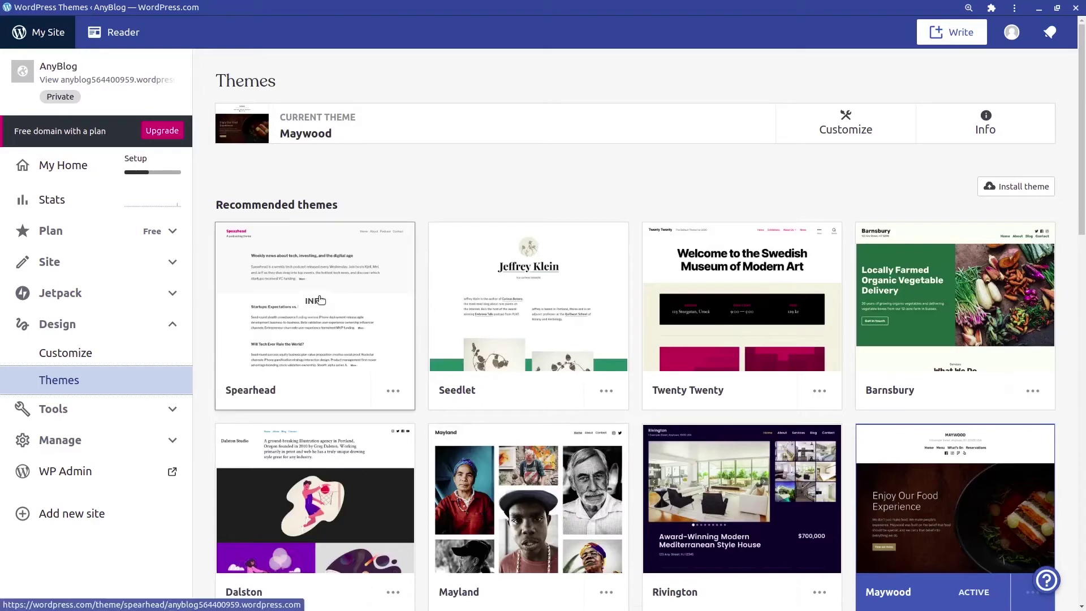
scroll(373, 330, "down", 1)
scroll(374, 330, "down", 12)
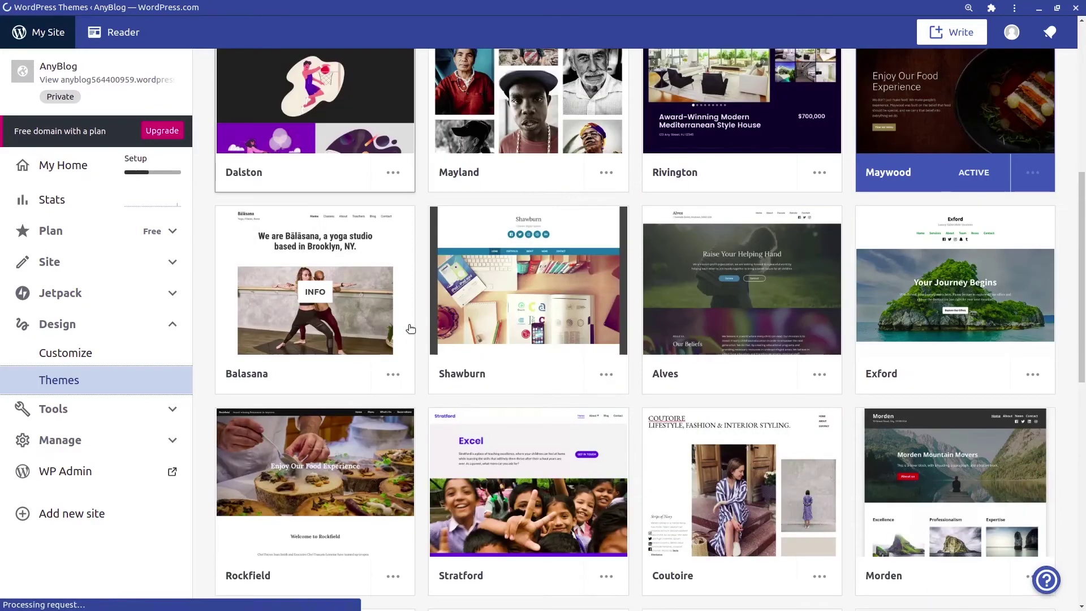
scroll(681, 341, "down", 3)
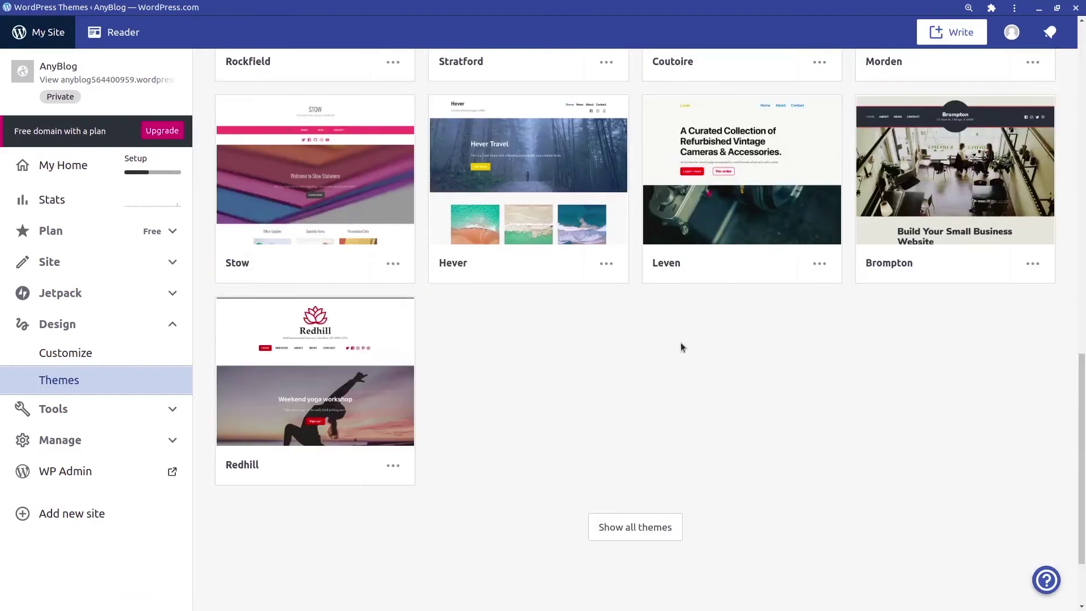
scroll(681, 341, "up", 4)
scroll(682, 347, "up", 10)
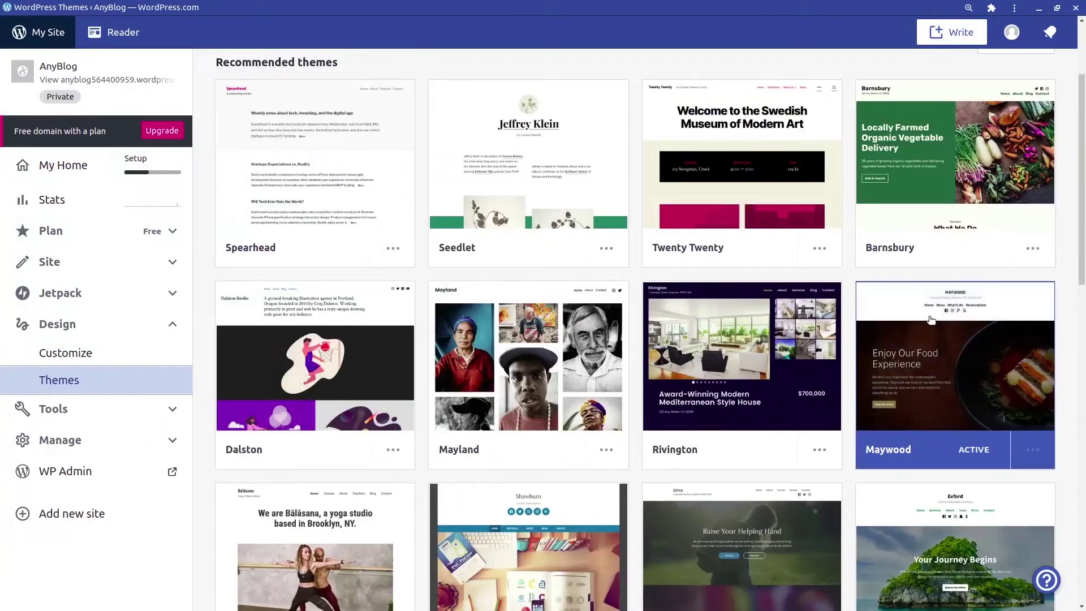
scroll(339, 333, "up", 2)
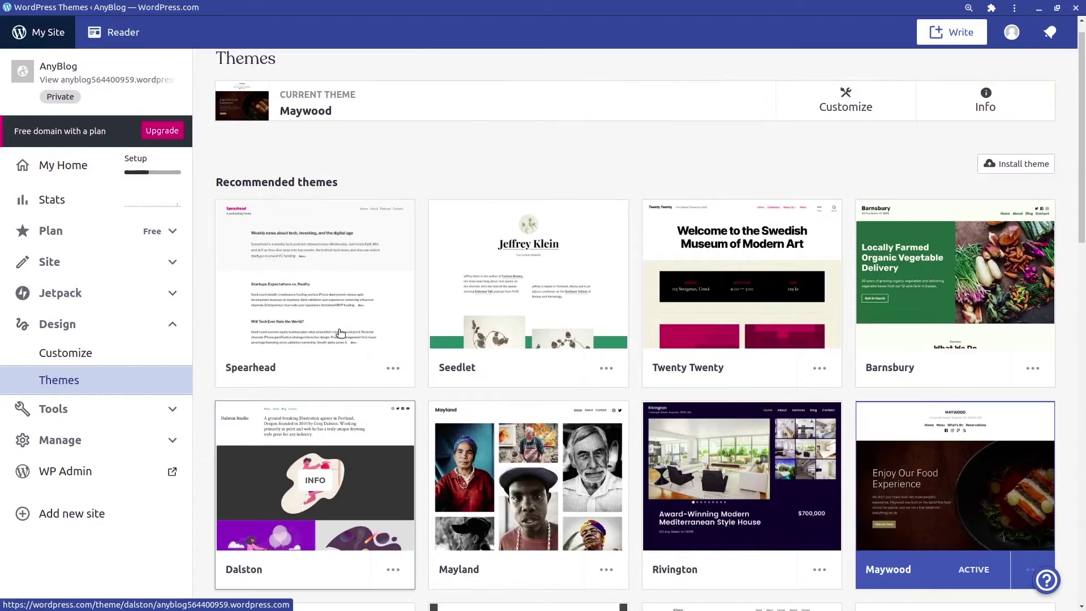
- Open the live demo of the Spearhead theme and look through its desktop preview
left_click(393, 368)
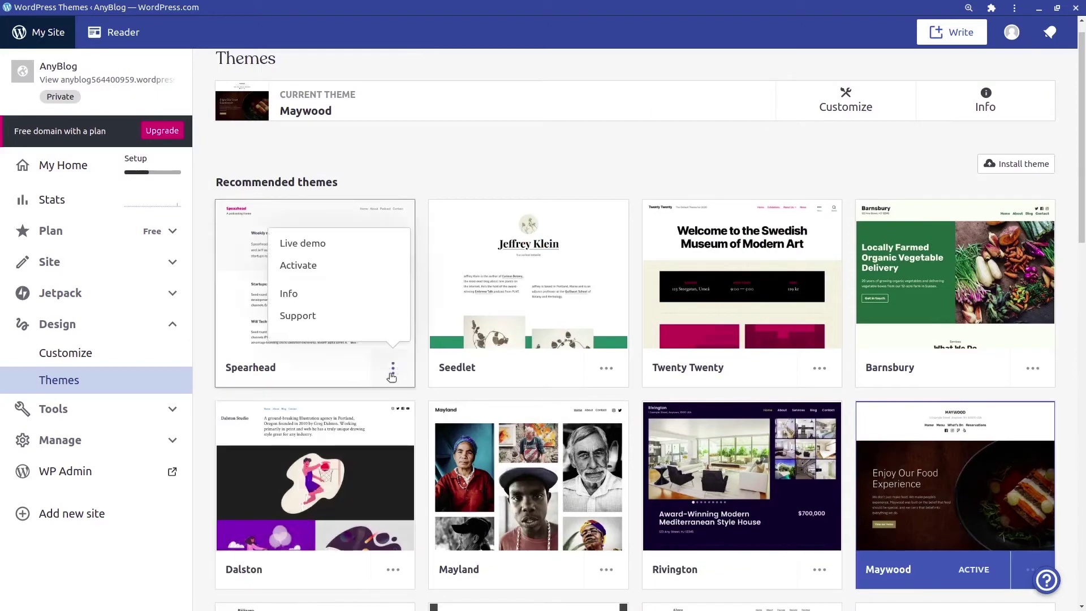
left_click(337, 244)
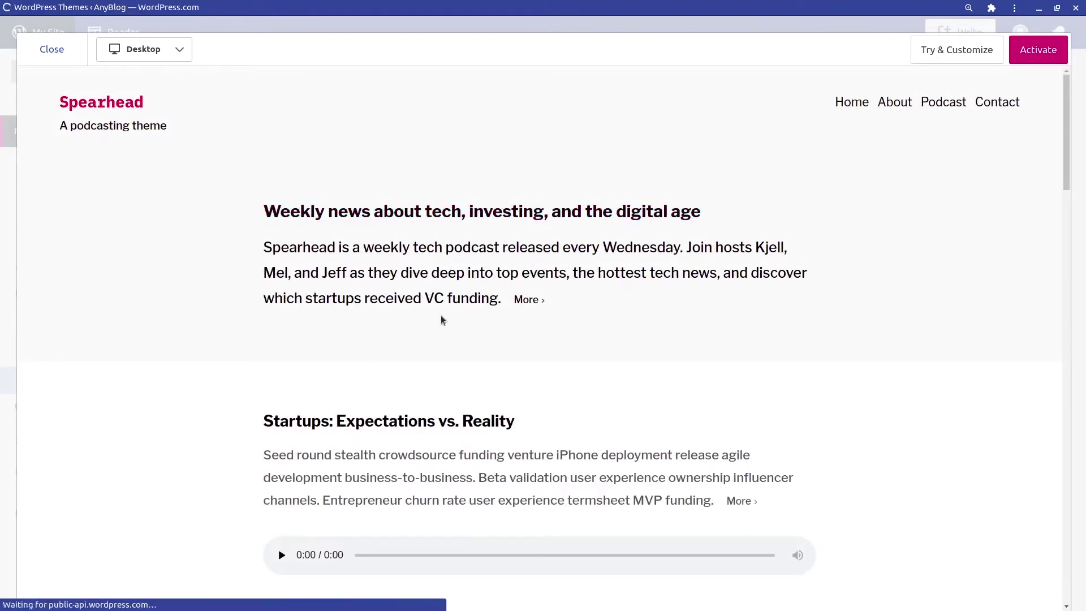
scroll(548, 318, "down", 5)
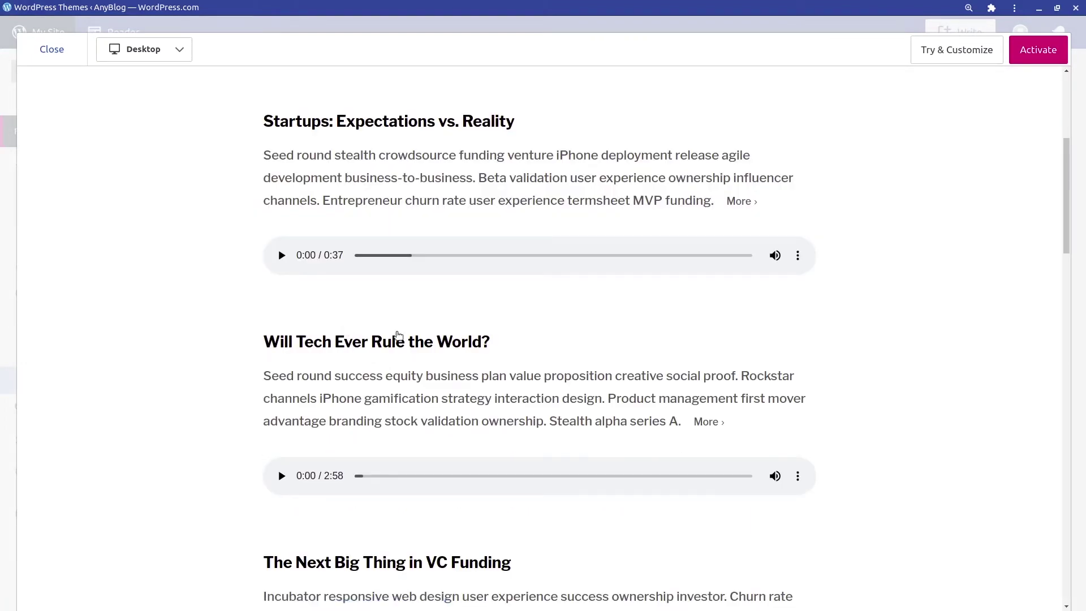
scroll(320, 343, "down", 5)
scroll(320, 343, "up", 4)
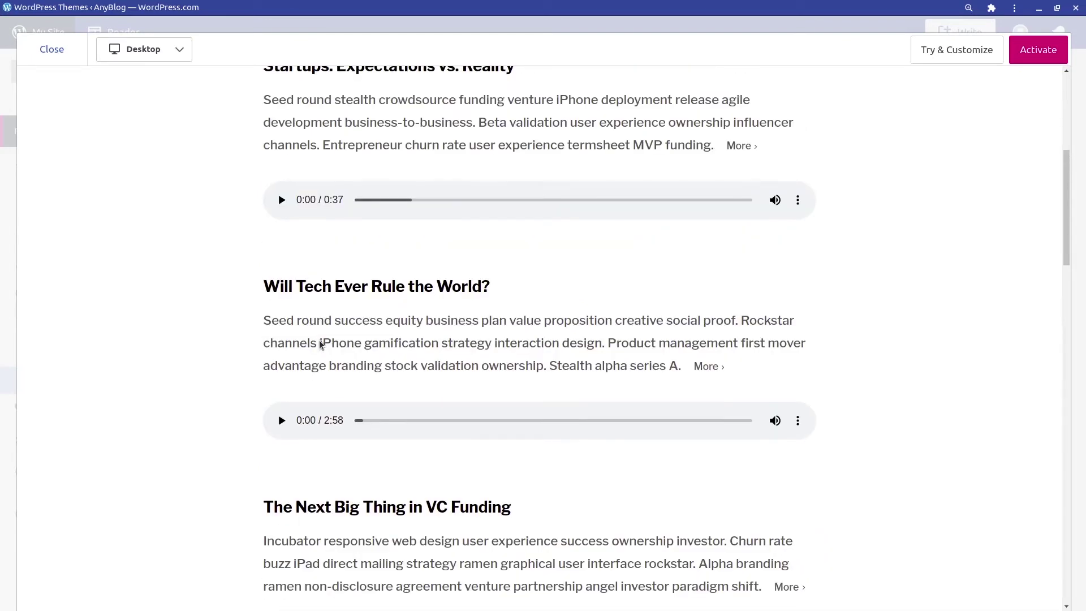
scroll(320, 344, "up", 6)
- Switch the Spearhead demo to the Tablet preview and look over its layout
left_click(174, 51)
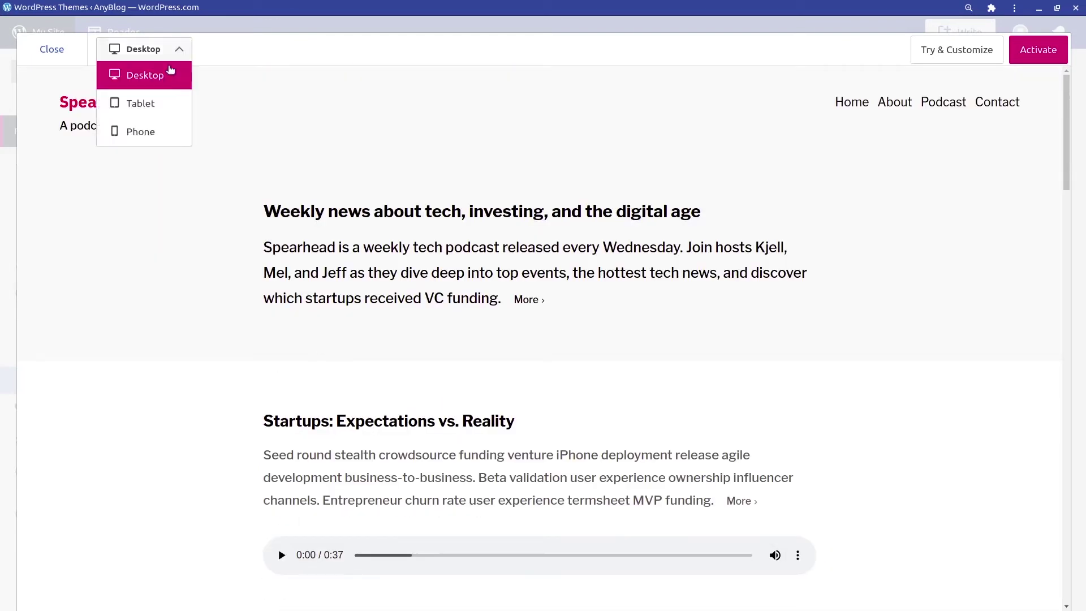
left_click(164, 102)
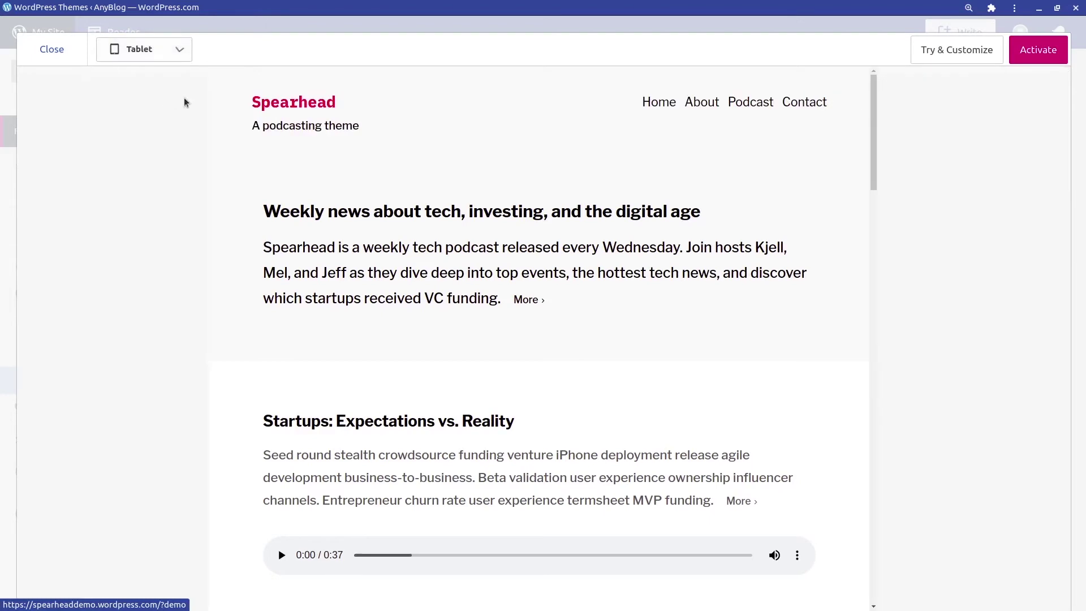
scroll(523, 277, "down", 1)
scroll(518, 284, "up", 3)
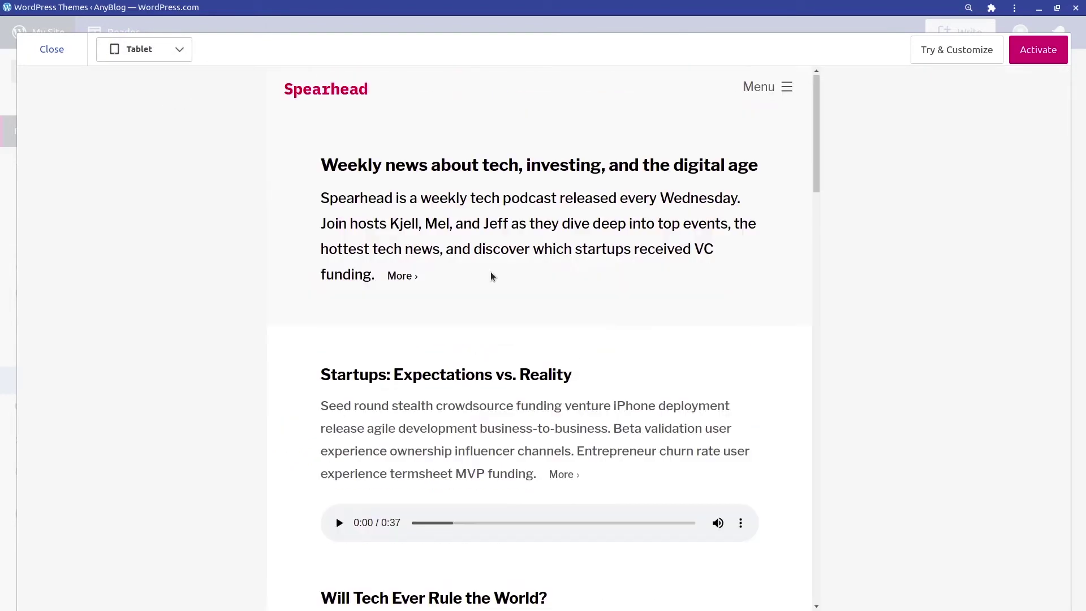
- Switch the Spearhead demo to the Phone preview and look over its layout
left_click(146, 49)
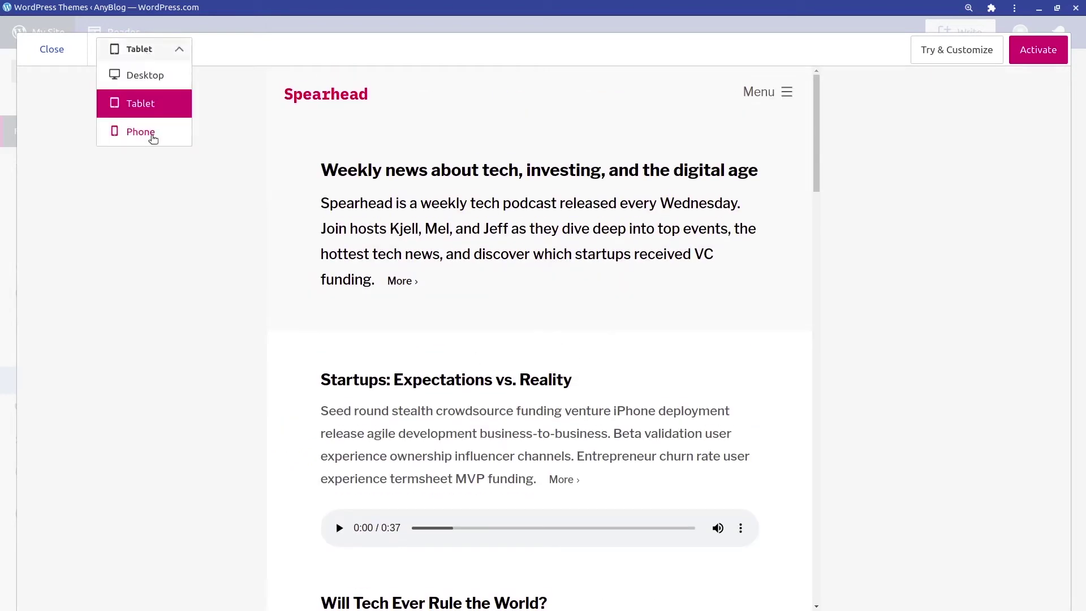
left_click(152, 137)
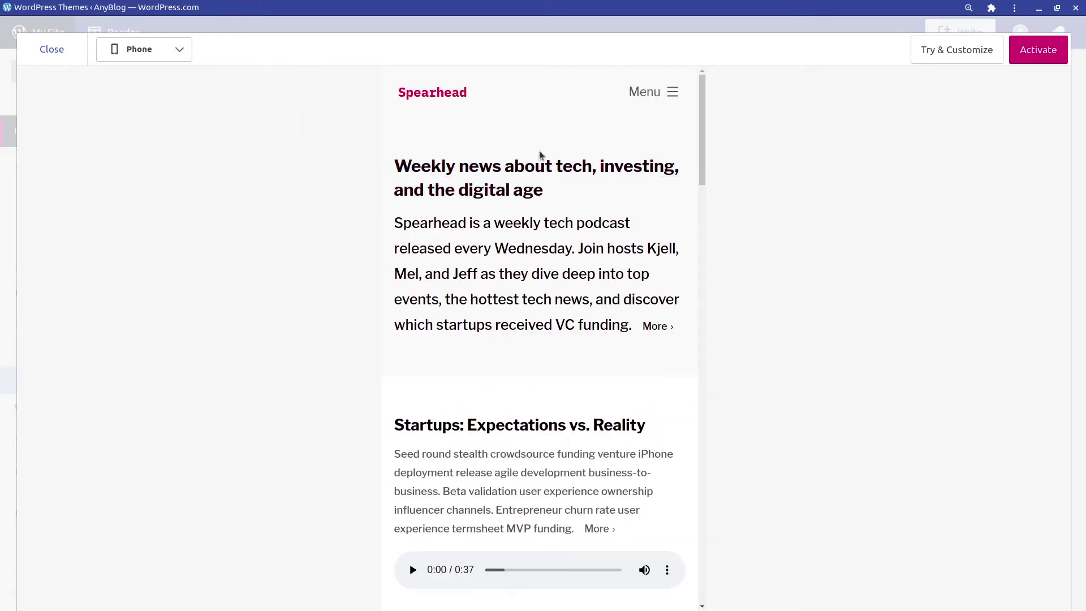
scroll(525, 317, "down", 1)
scroll(543, 315, "down", 5)
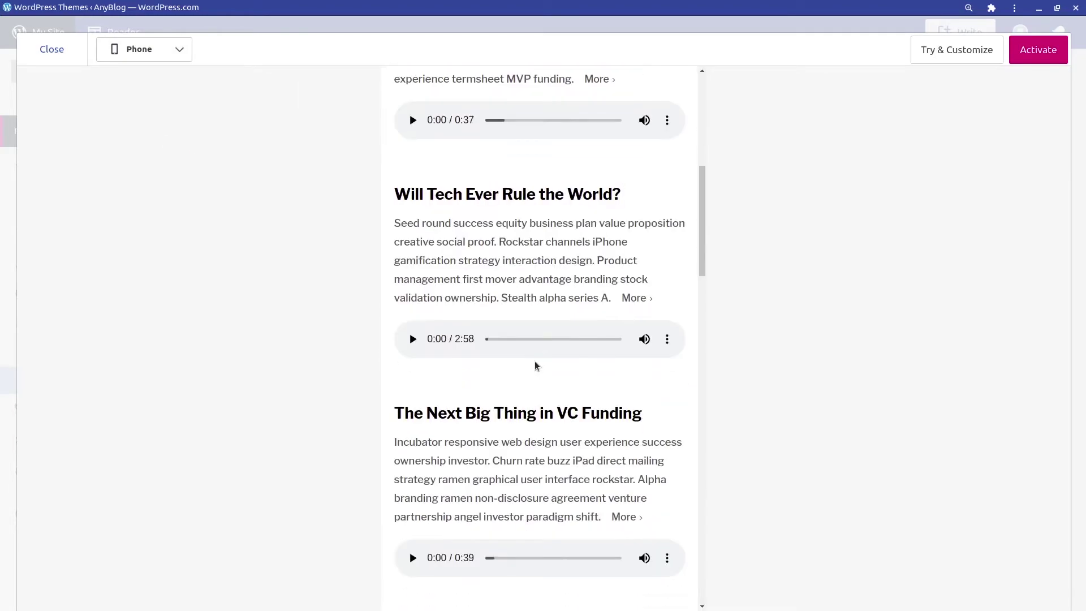
scroll(536, 363, "down", 3)
scroll(532, 363, "down", 5)
scroll(533, 363, "up", 10)
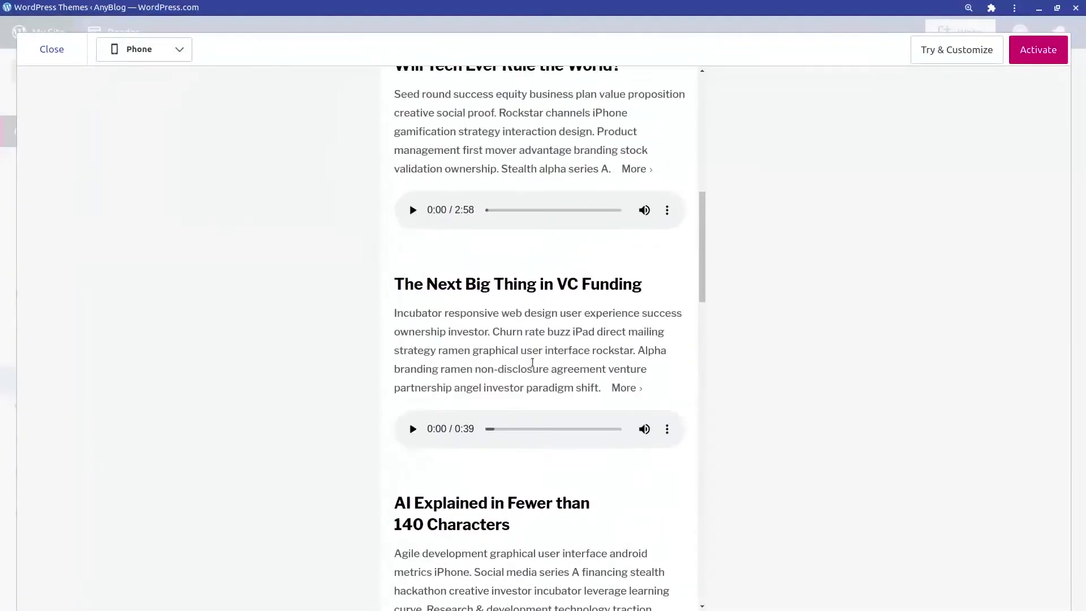
scroll(532, 362, "up", 5)
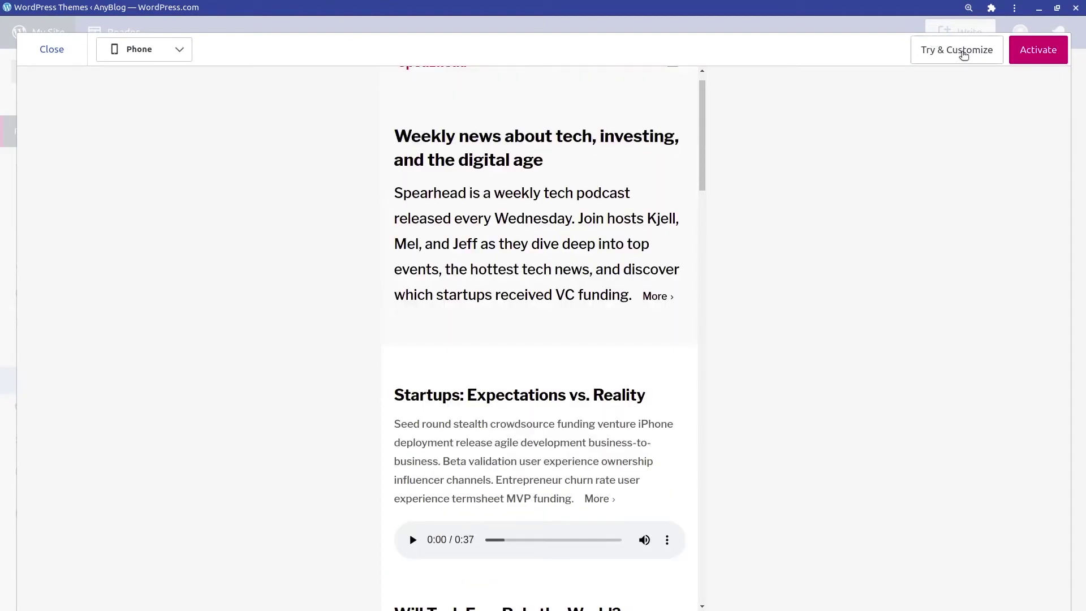
- Return the Spearhead demo to the Desktop preview and close the demo
left_click(1041, 54)
left_click(180, 59)
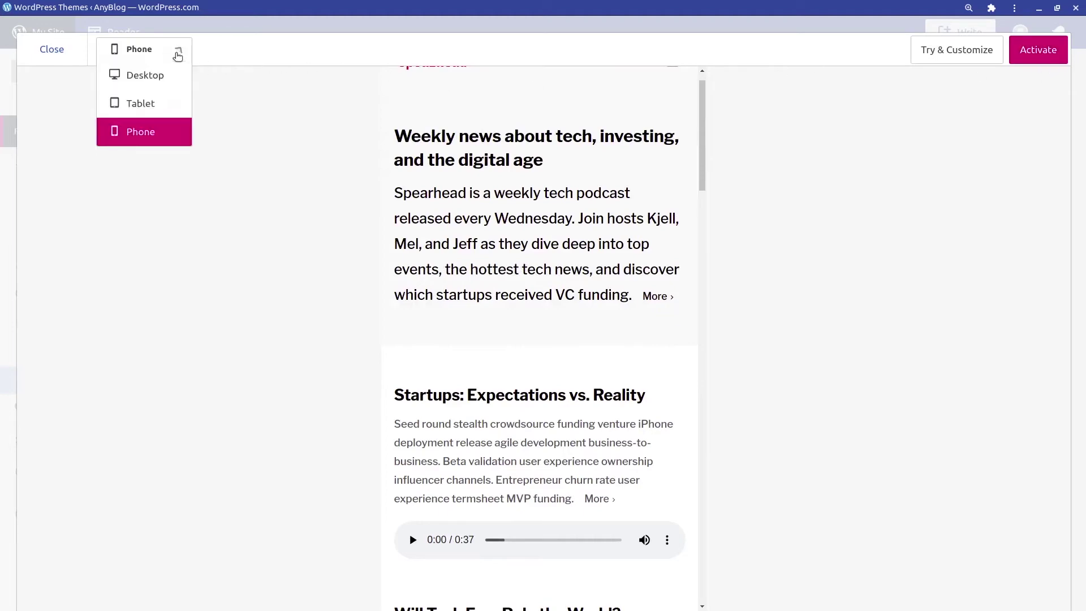
left_click(175, 75)
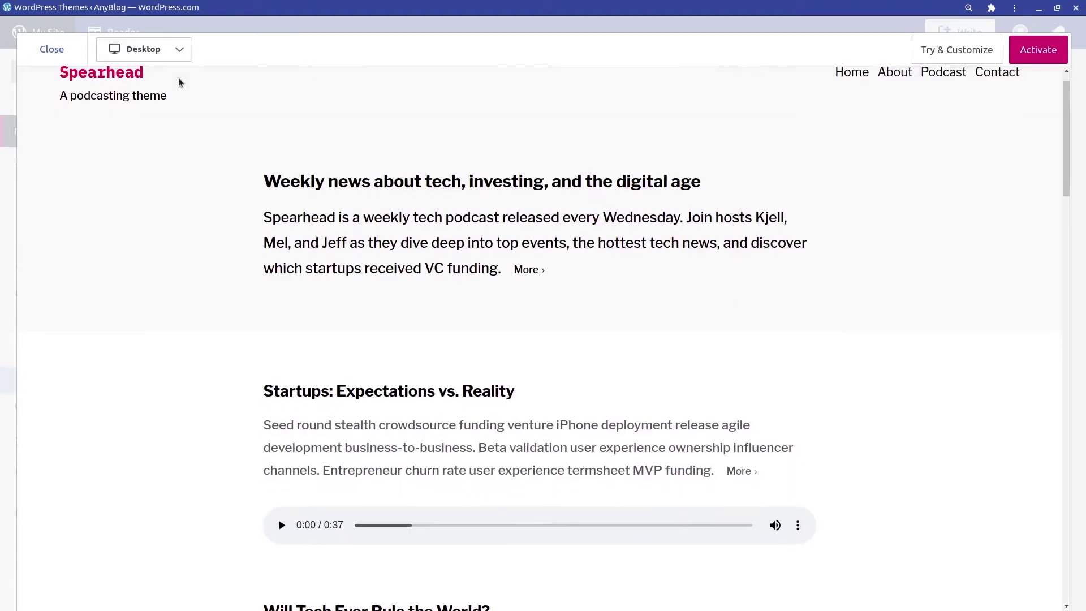
scroll(884, 168, "up", 1)
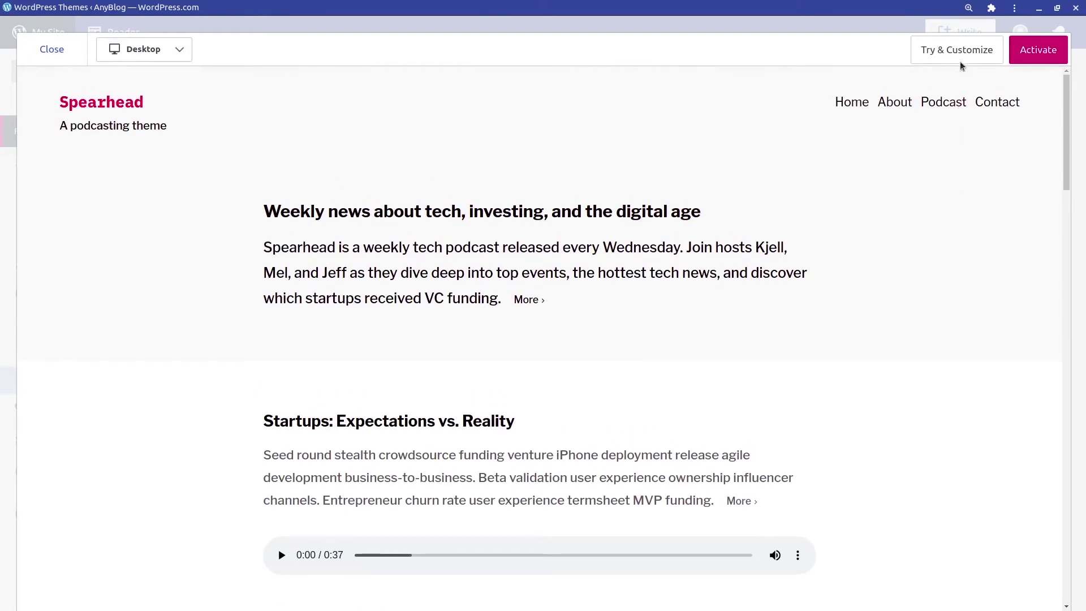
left_click(52, 49)
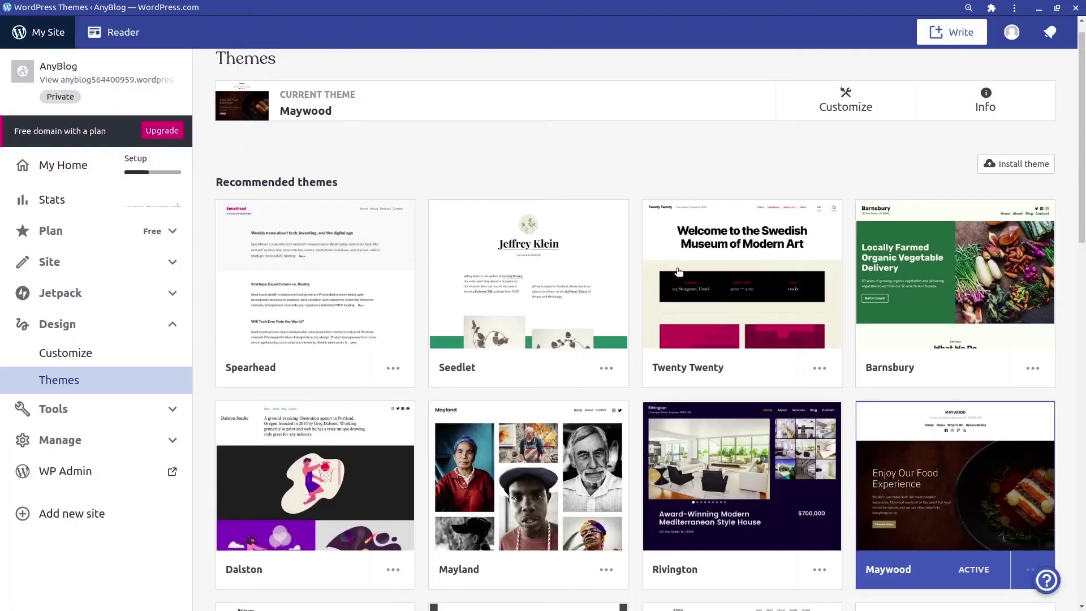
- Look at the available options for the Spearhead theme and the active Maywood theme without choosing any
left_click(384, 370)
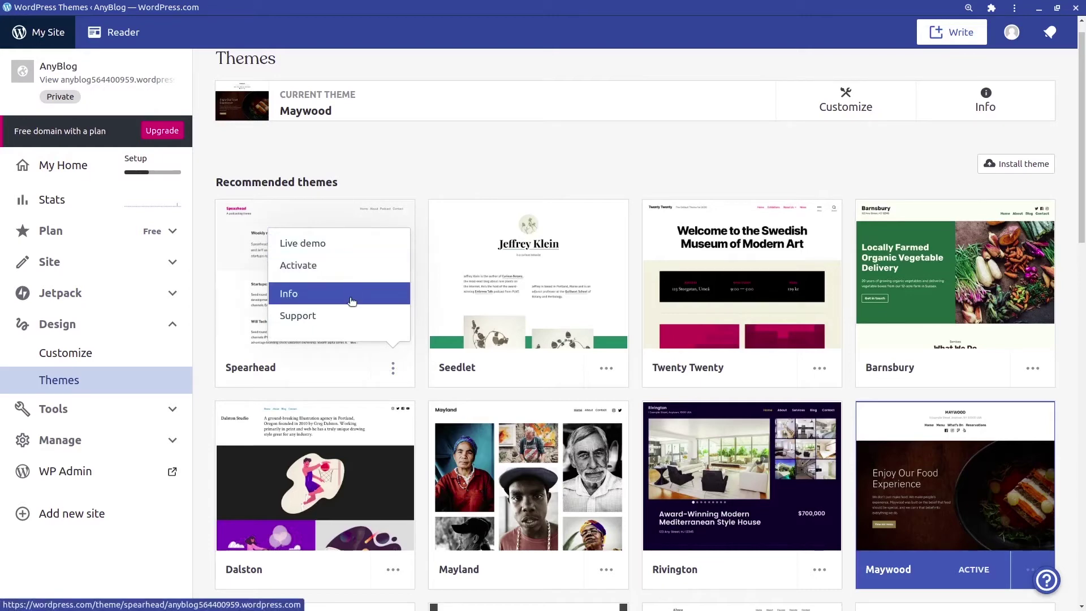
left_click(399, 370)
scroll(938, 523, "down", 2)
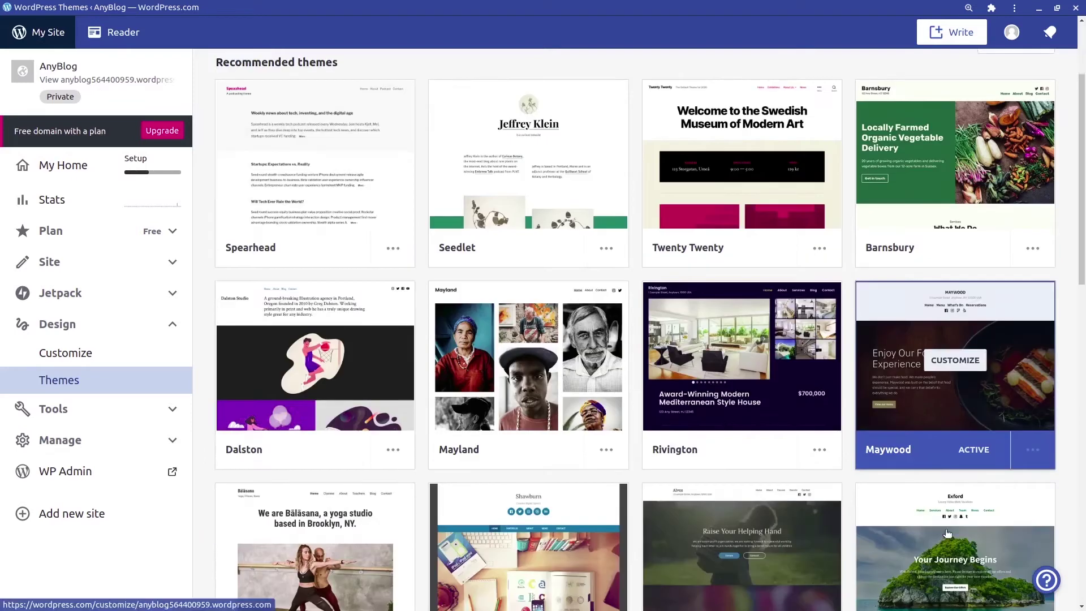
left_click(1033, 450)
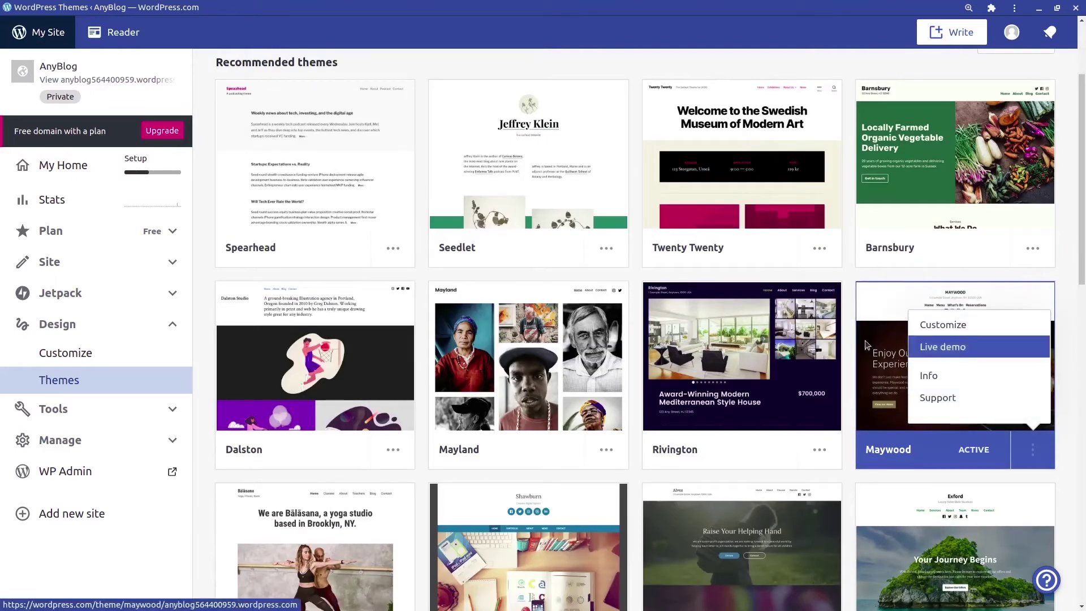
scroll(763, 266, "up", 3)
left_click(763, 184)
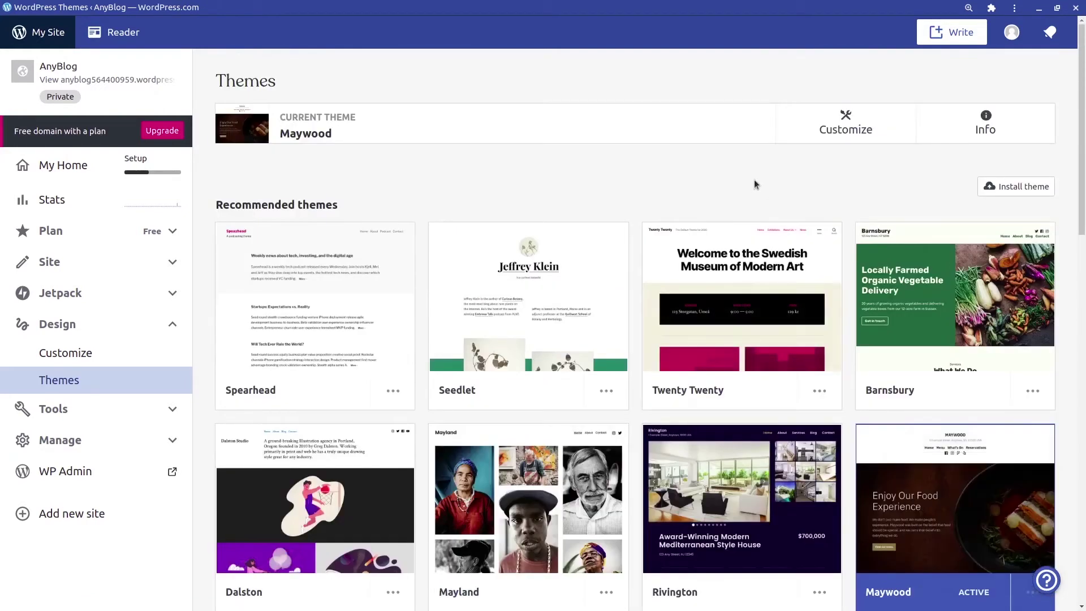
- Open the current Maywood theme in the Customizer and look through the site's homepage preview
left_click(834, 130)
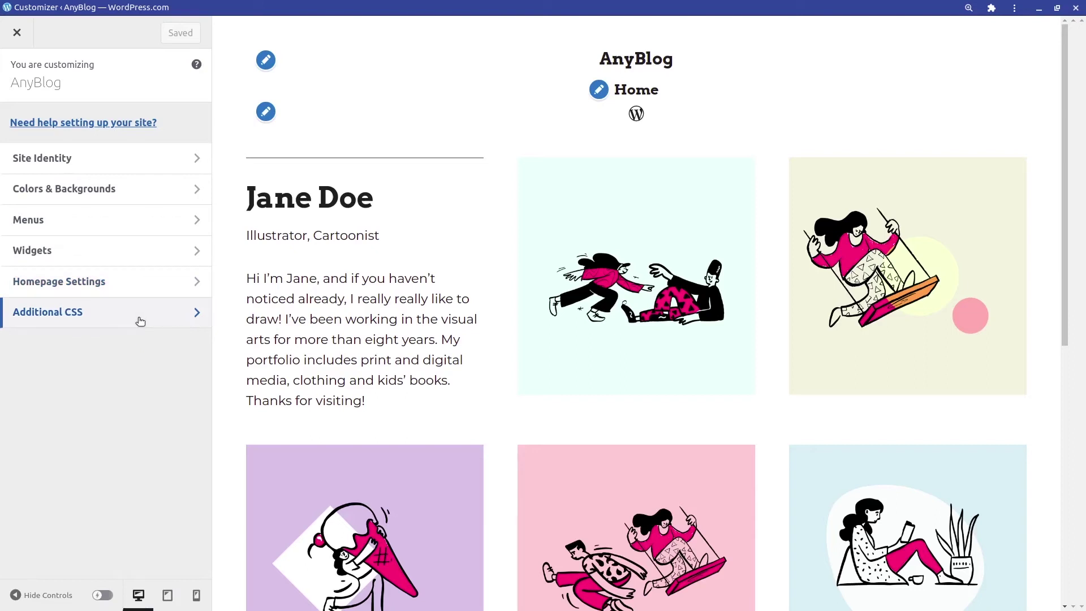
left_click(146, 595)
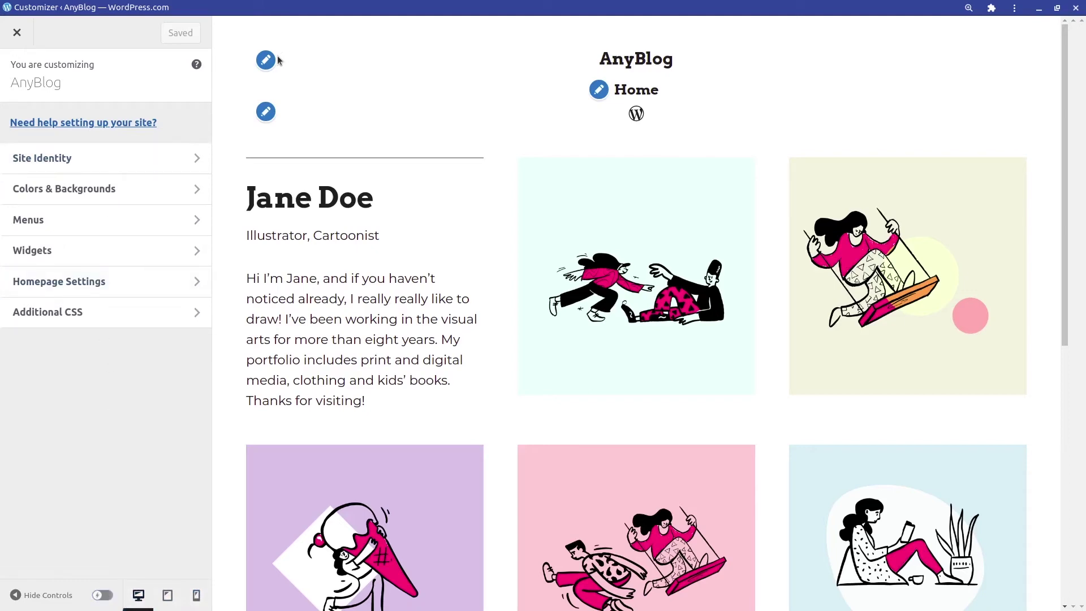
scroll(504, 310, "down", 8)
scroll(504, 335, "up", 8)
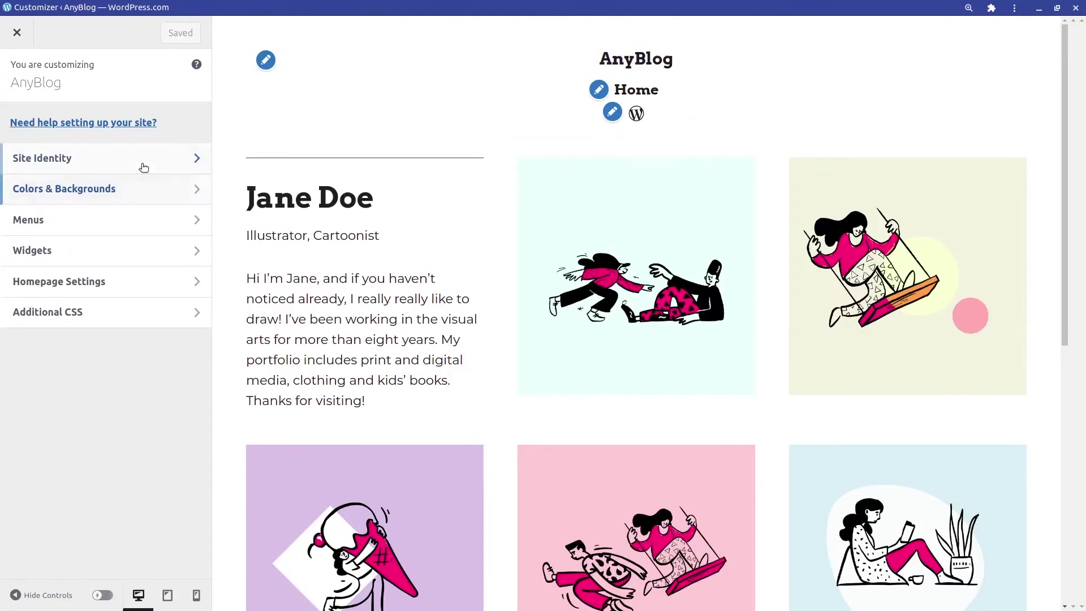
- Open the Site Identity settings and review the Tagline, the Footer Credit choices and the footer in the site preview
left_click(145, 167)
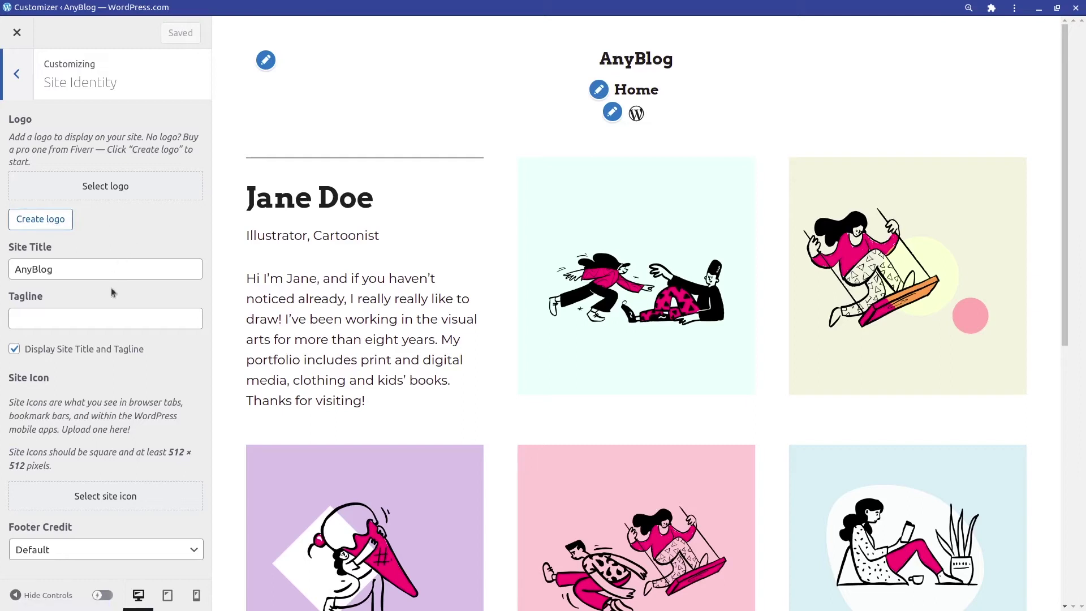
left_click(99, 320)
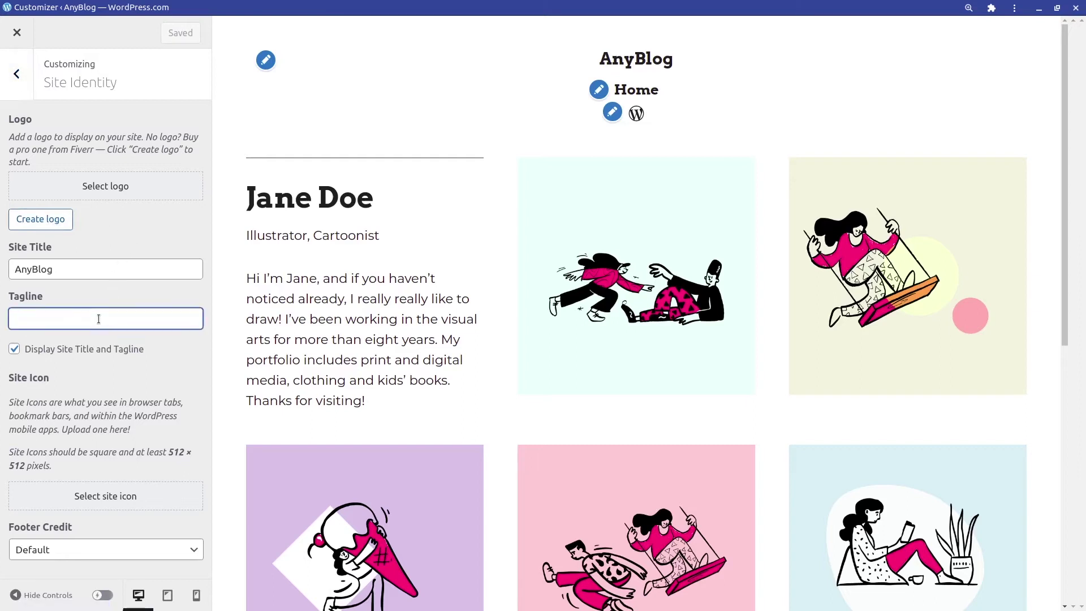
left_click(89, 549)
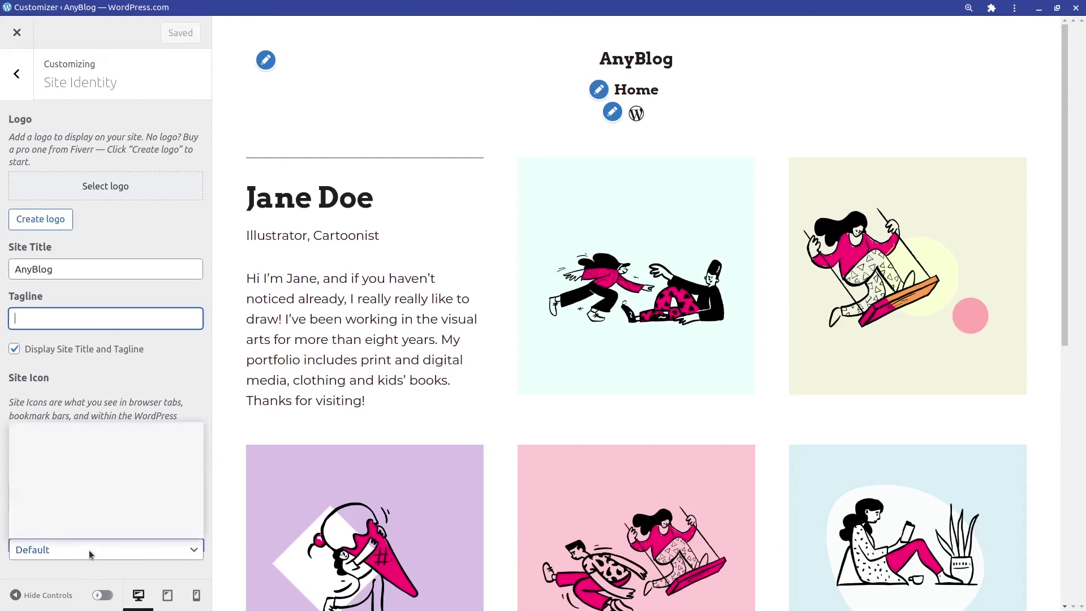
left_click(361, 419)
scroll(361, 422, "down", 8)
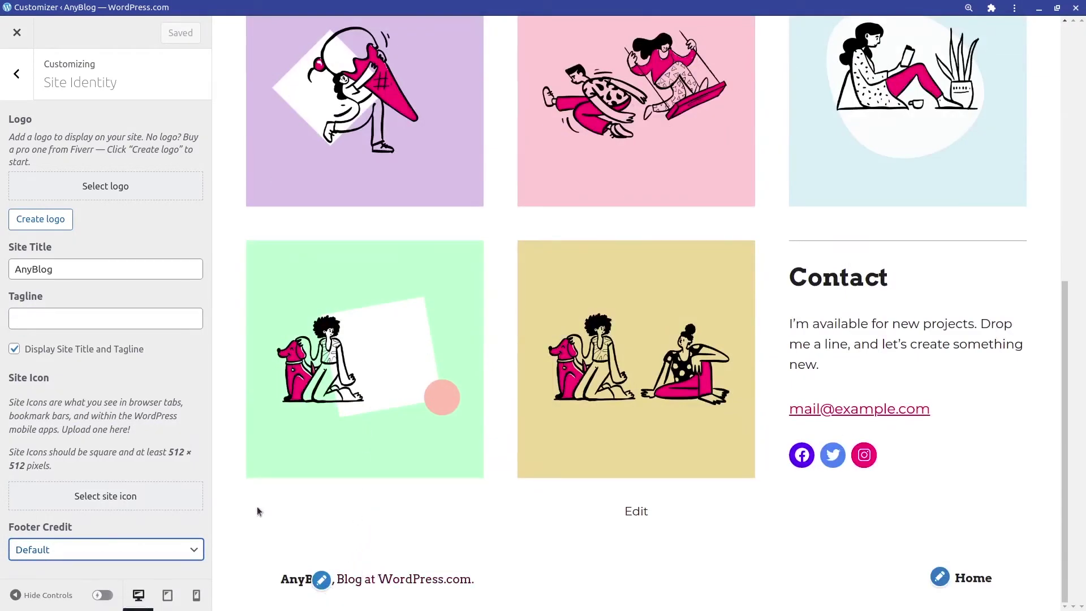
- In Colors & Backgrounds, apply the dark featured palette with white, light blue and yellow, and save the changes
left_click(21, 78)
left_click(111, 189)
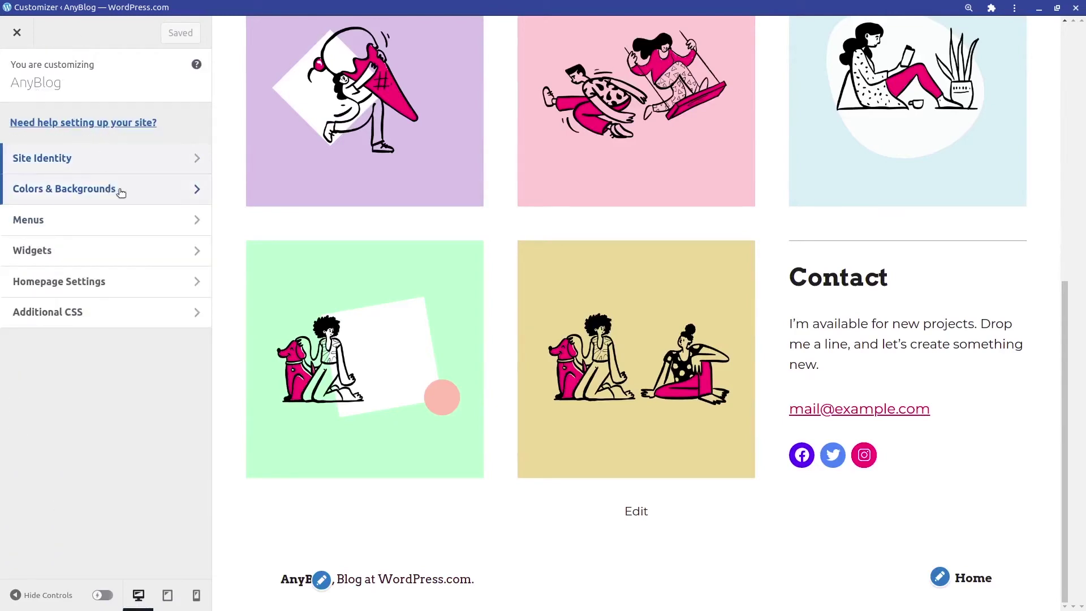
scroll(477, 282, "up", 8)
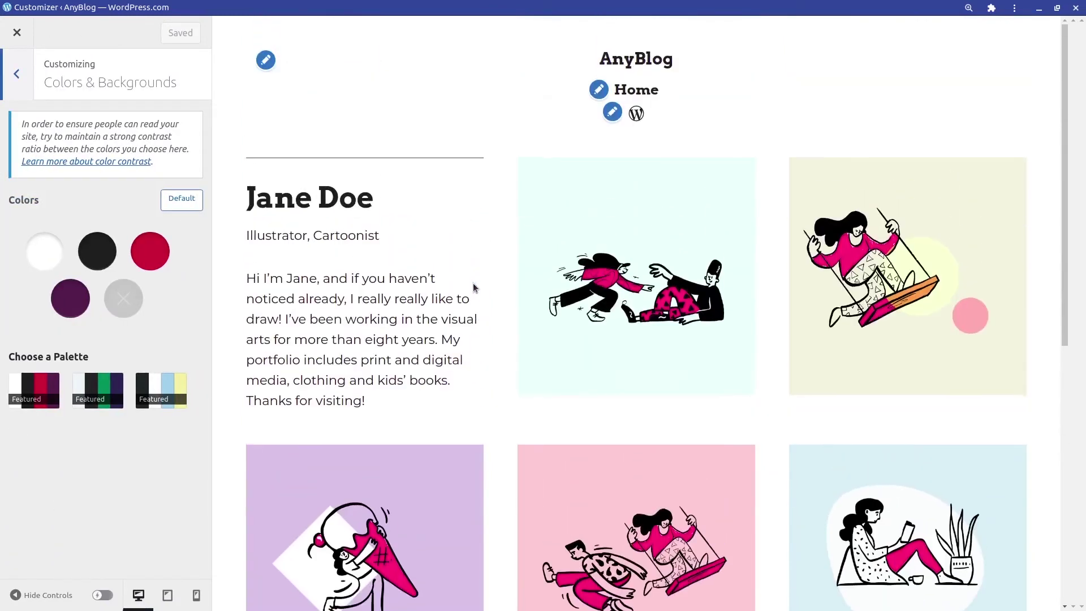
left_click(99, 400)
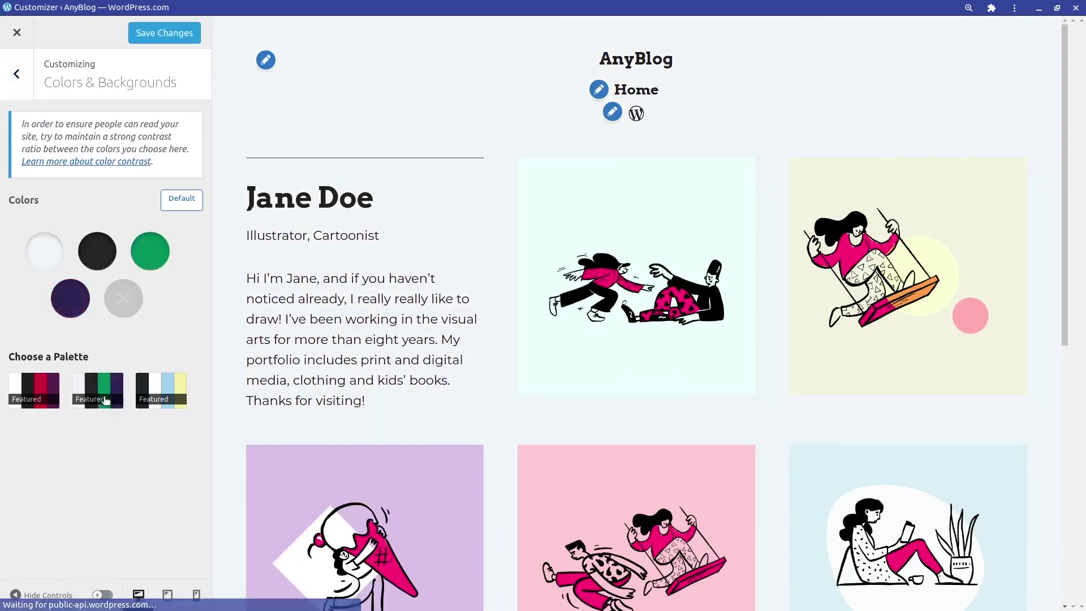
left_click(140, 394)
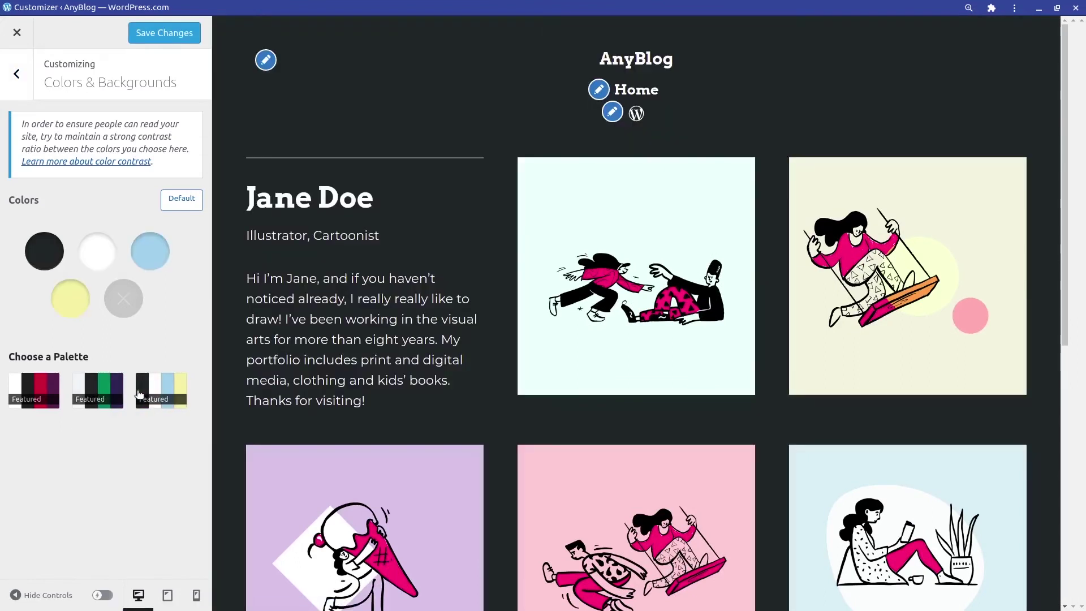
scroll(486, 441, "down", 8)
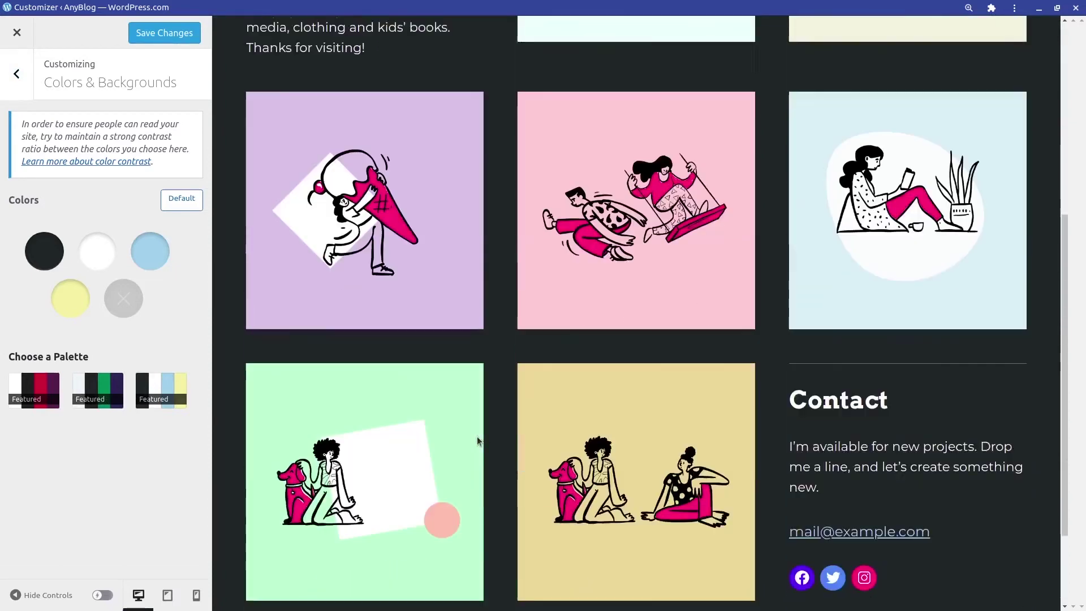
scroll(519, 369, "up", 2)
scroll(519, 369, "up", 6)
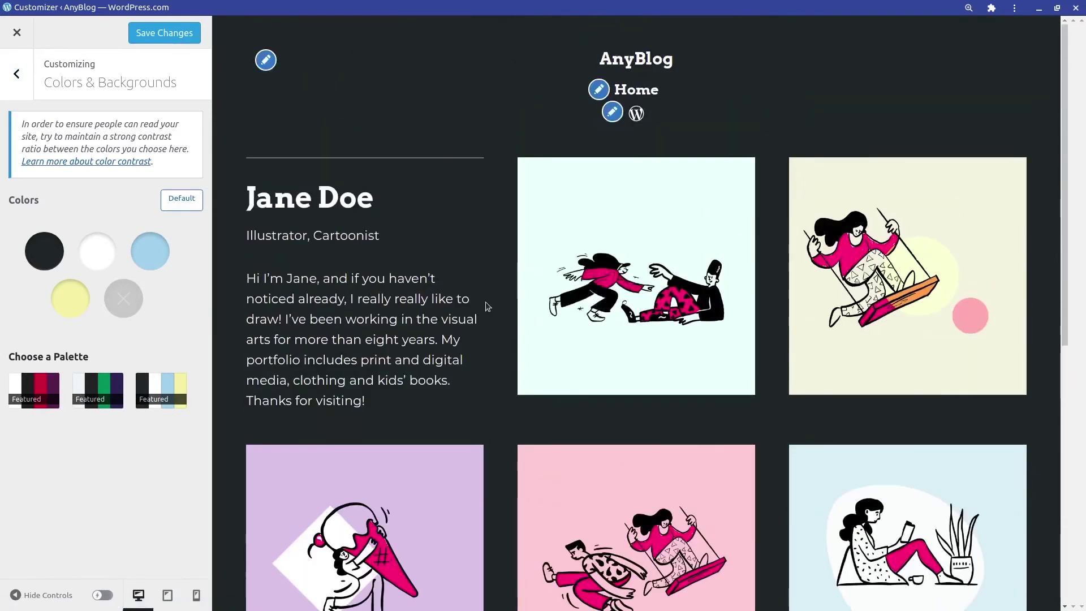
left_click(160, 35)
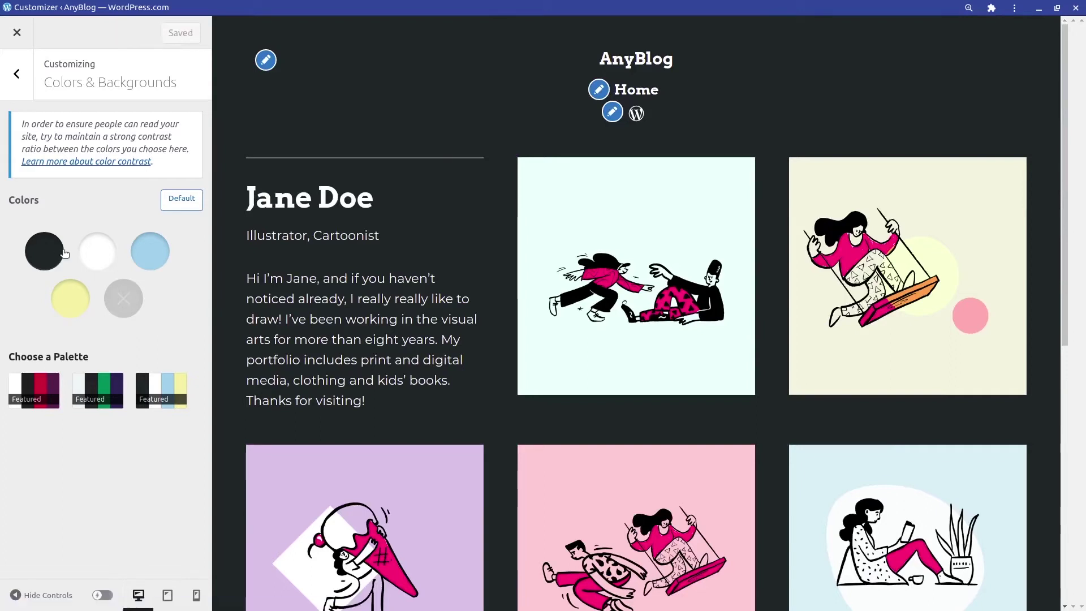
- Look at the suggested replacement colors for each of the four palette swatches, from Background Color to Secondary Color
left_click(45, 252)
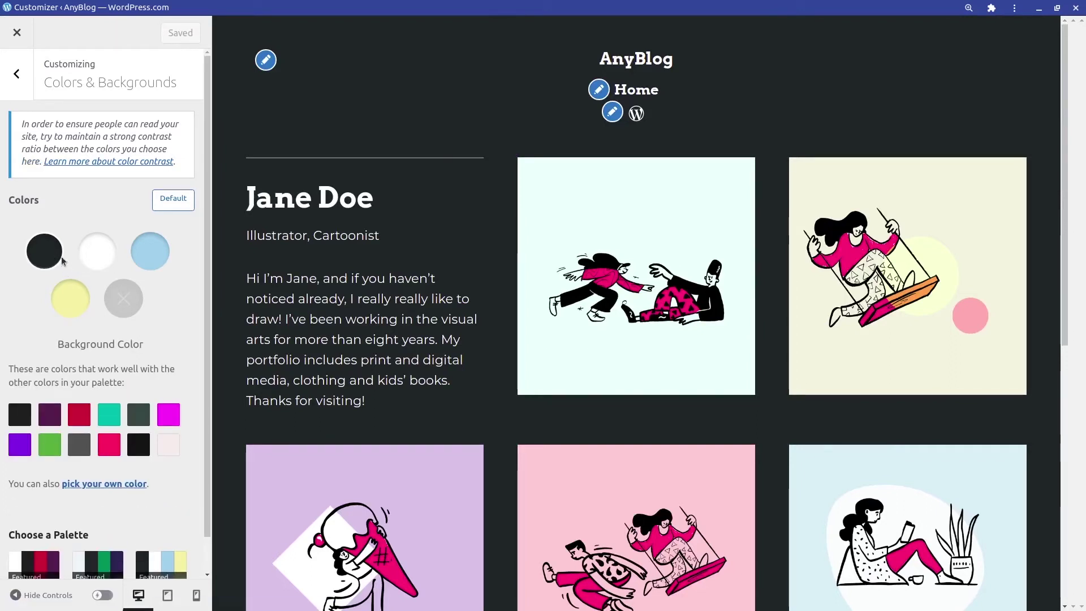
left_click(98, 250)
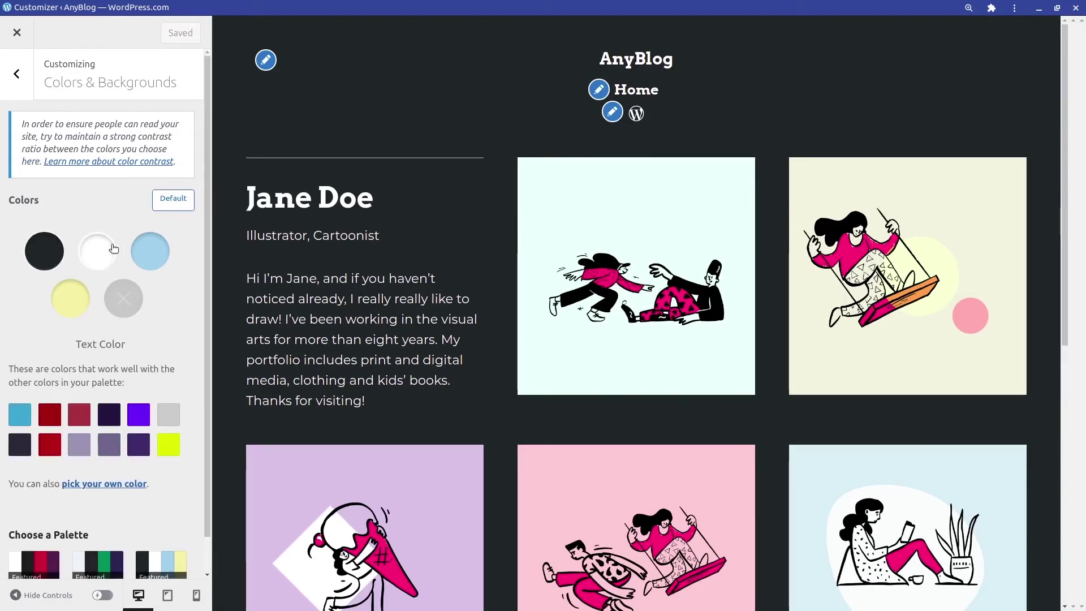
left_click(144, 252)
left_click(69, 299)
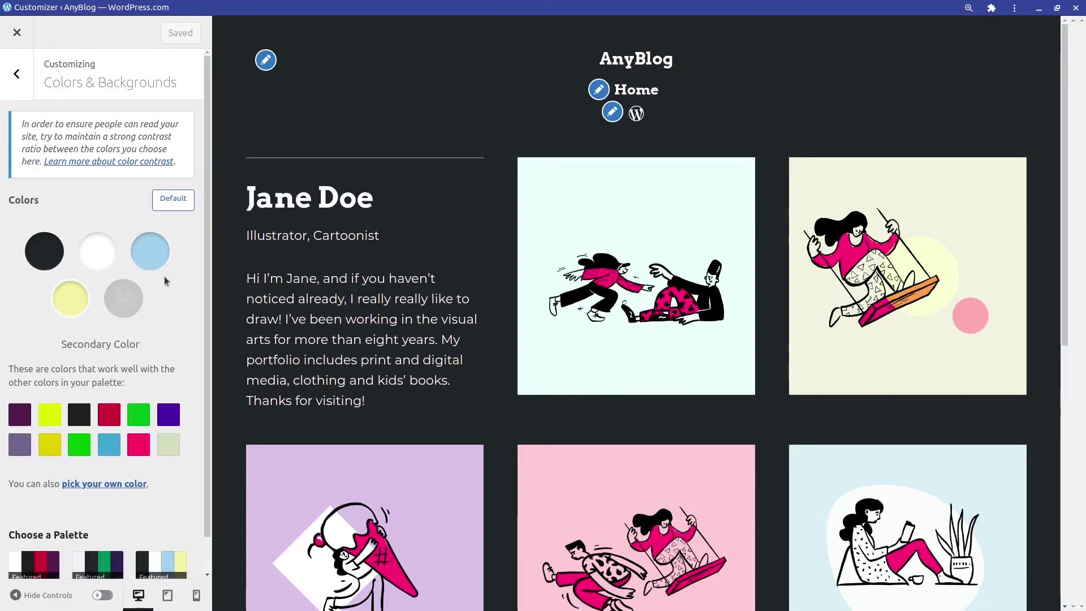
- Try out the featured palettes and settle on the white, black, red and purple one without saving
scroll(166, 307, "down", 1)
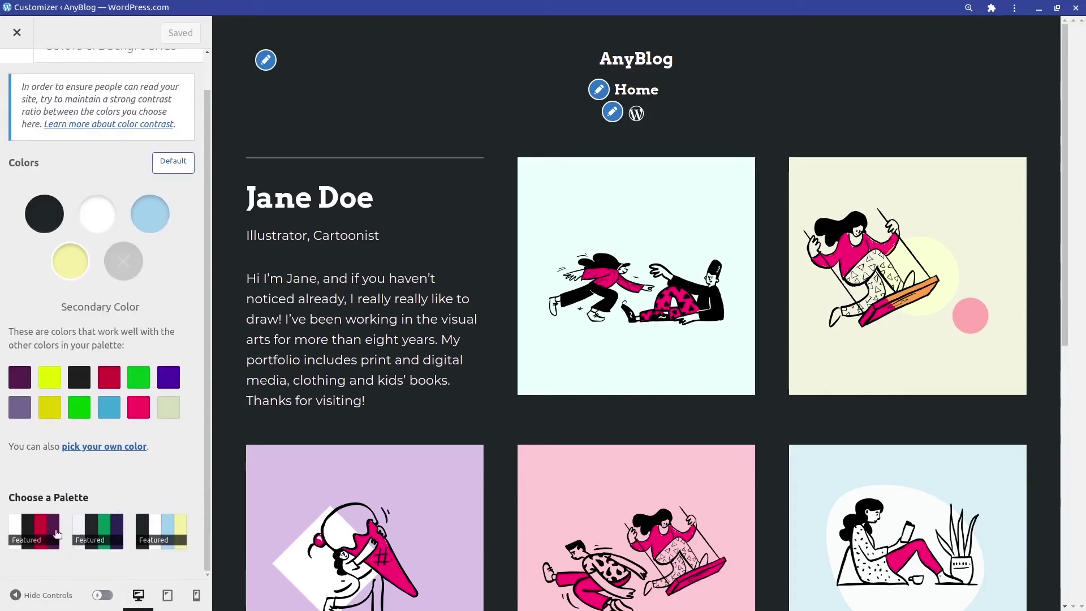
left_click(40, 531)
left_click(99, 391)
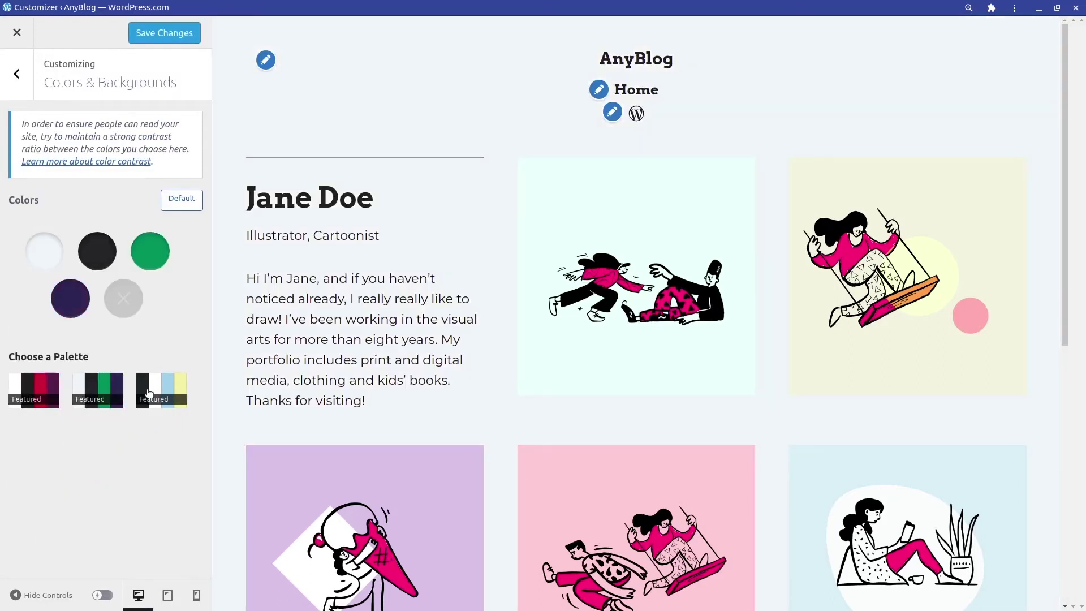
left_click(150, 394)
left_click(94, 398)
left_click(34, 400)
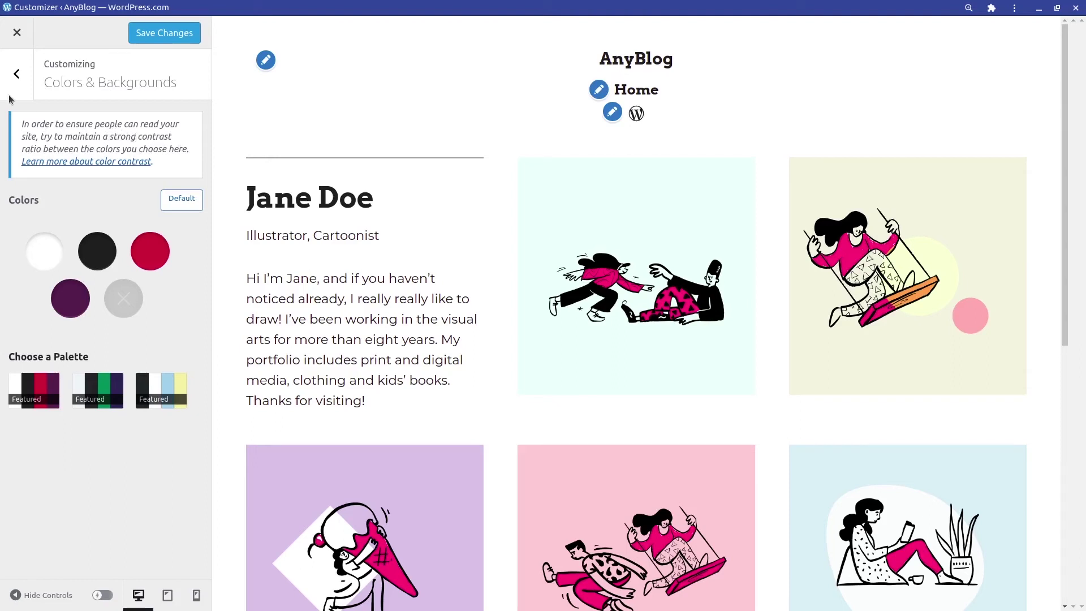
- Leave Colors & Backgrounds and open the Menus settings of the site
left_click(16, 74)
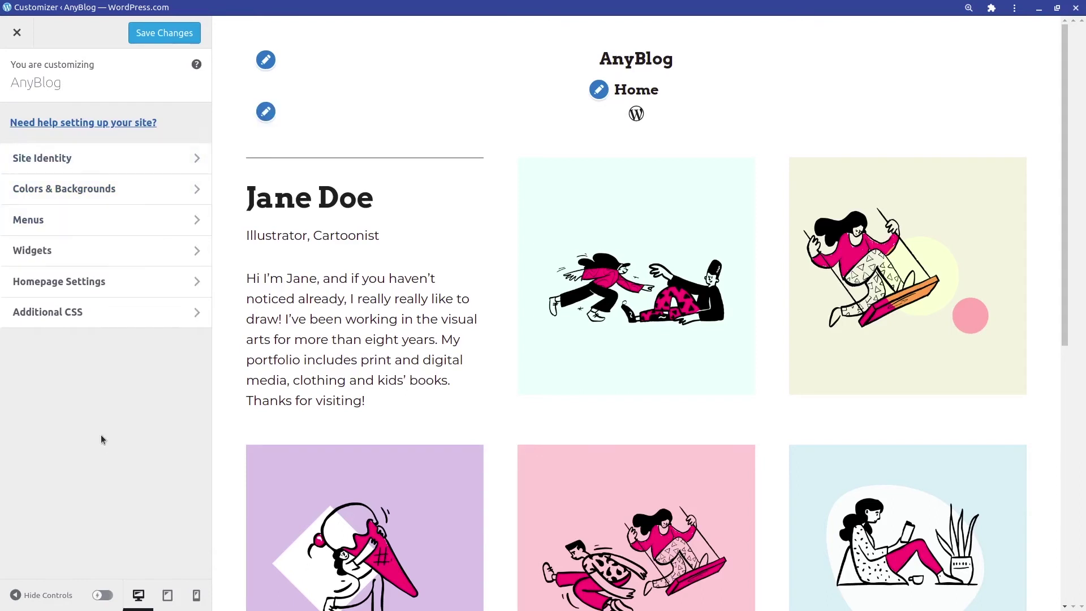
left_click(159, 221)
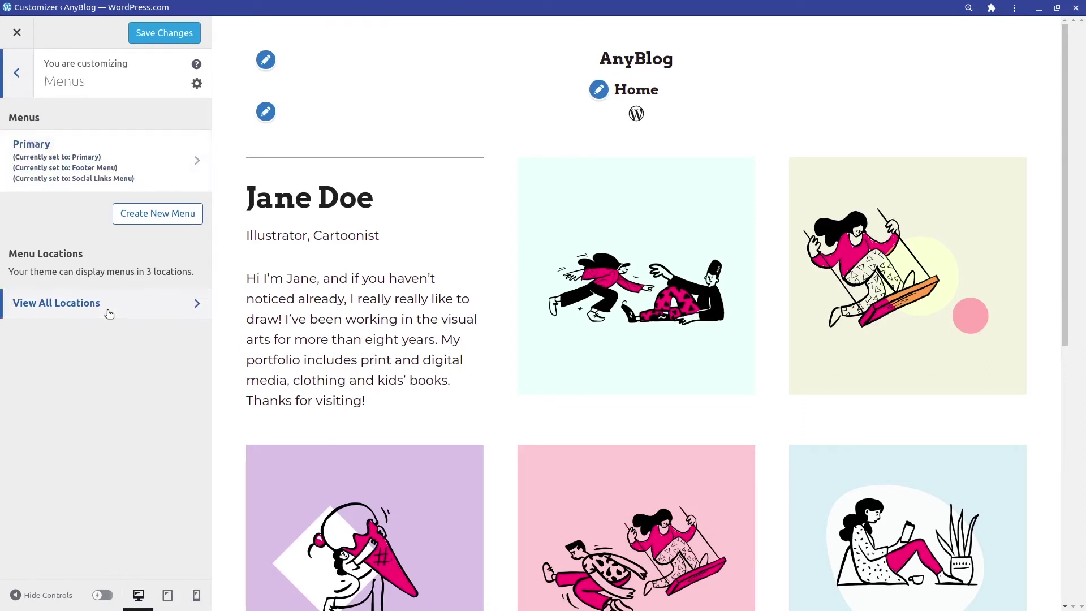
- Open the Primary menu, look over its name field and the Home item's settings, and return to Menus
left_click(160, 161)
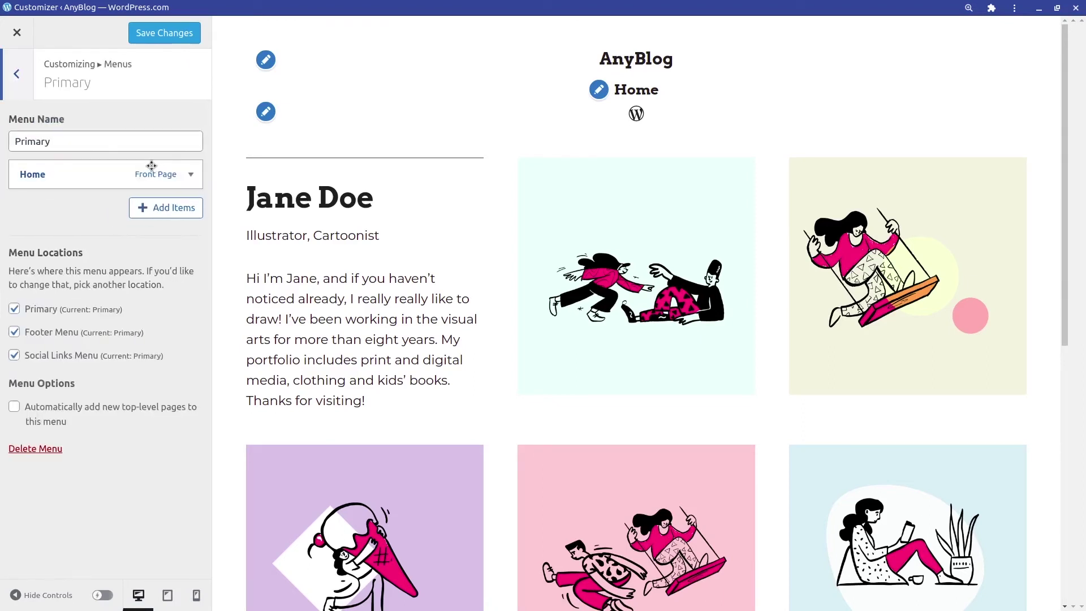
left_click(80, 139)
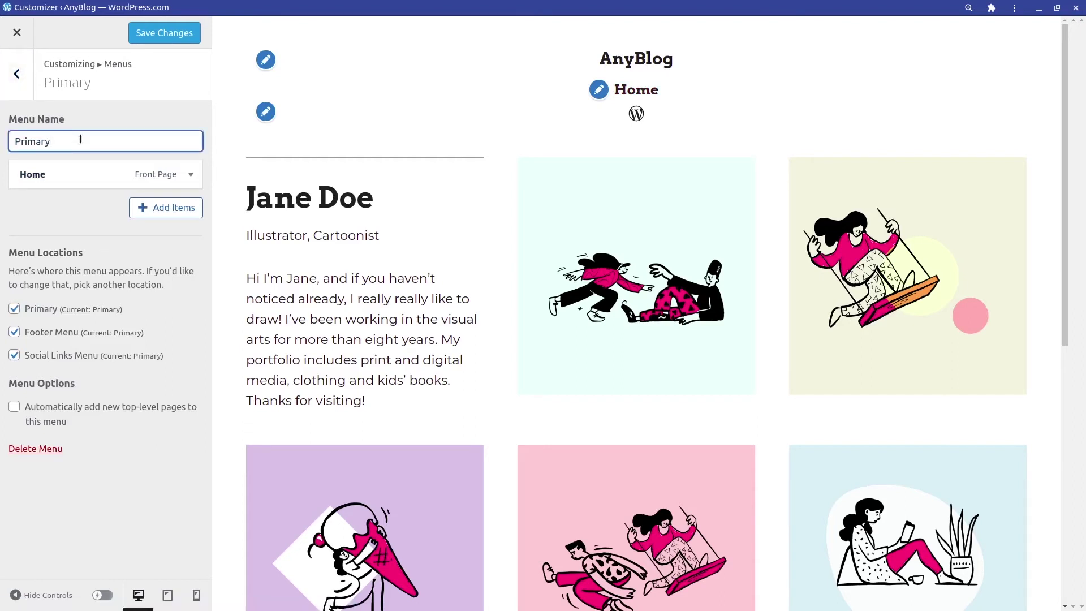
left_click(168, 175)
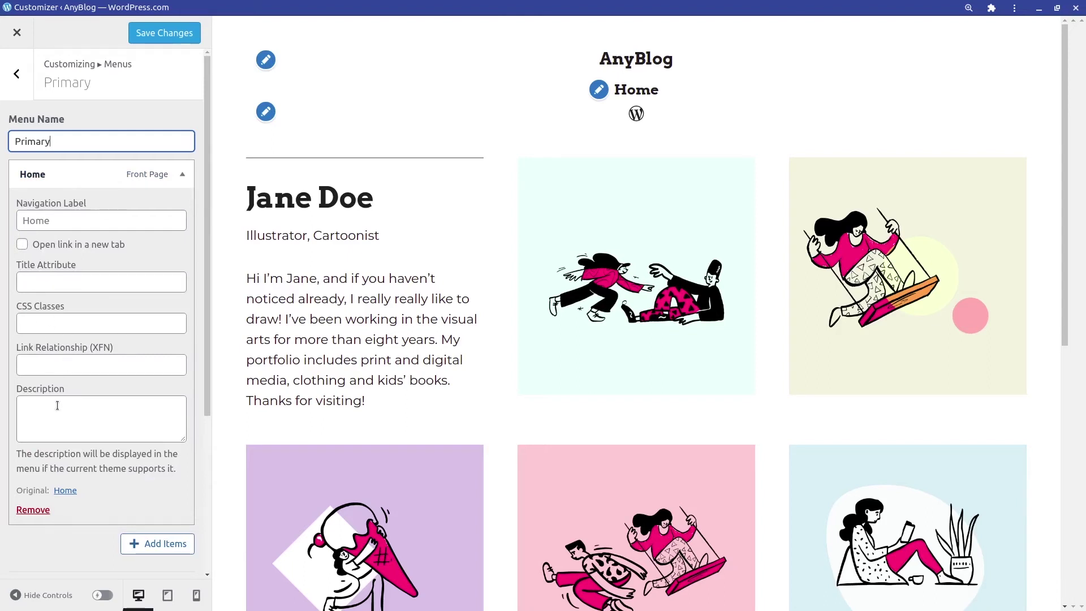
left_click(182, 174)
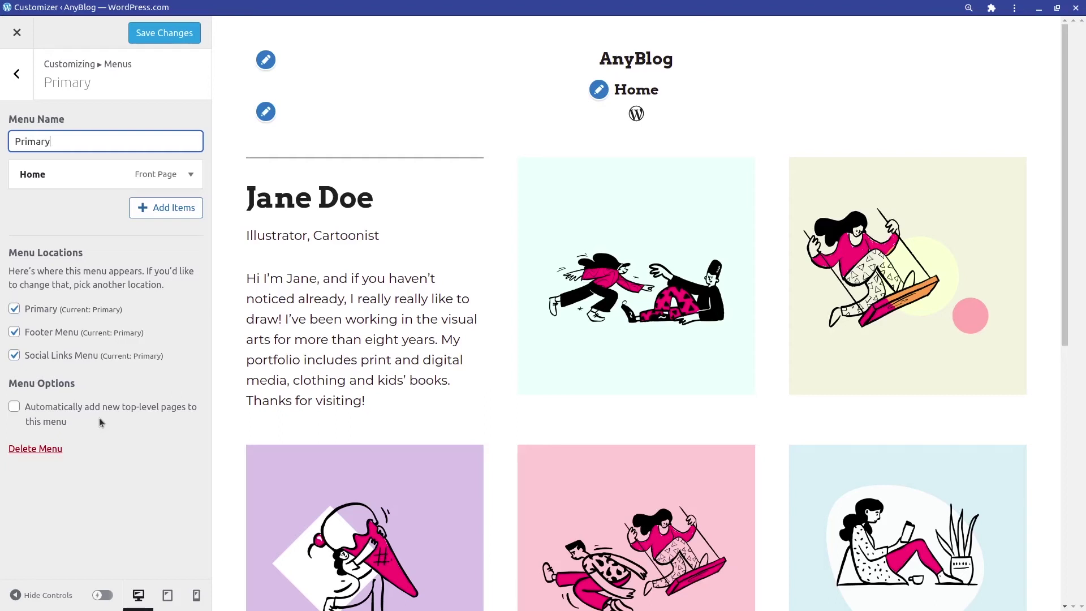
left_click(17, 84)
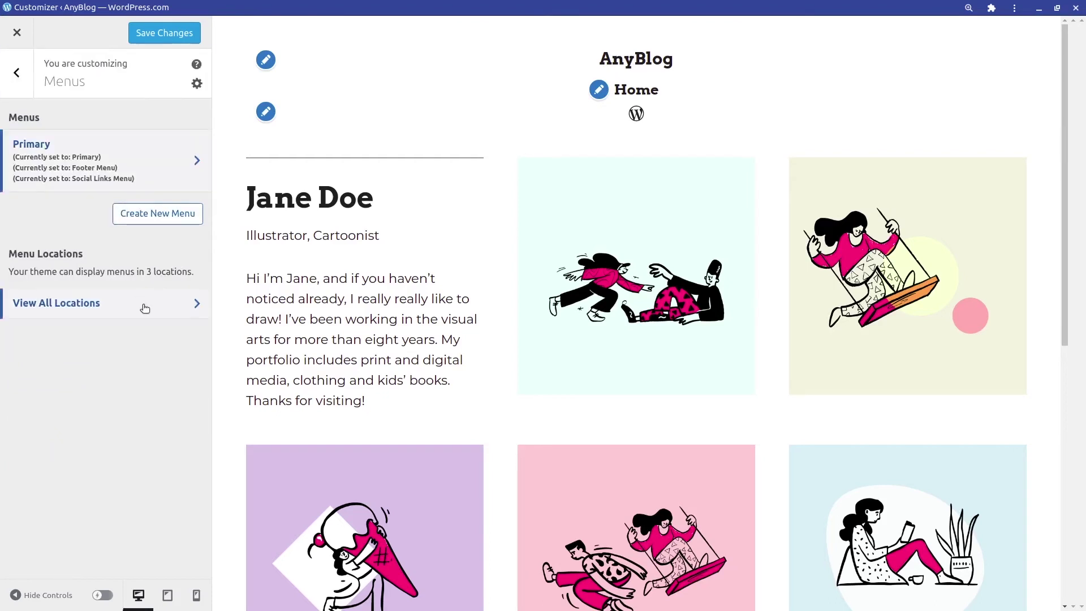
- View all menu locations, check the available menus for the Footer Menu and Social Links Menu, and leave the Menus settings
left_click(139, 303)
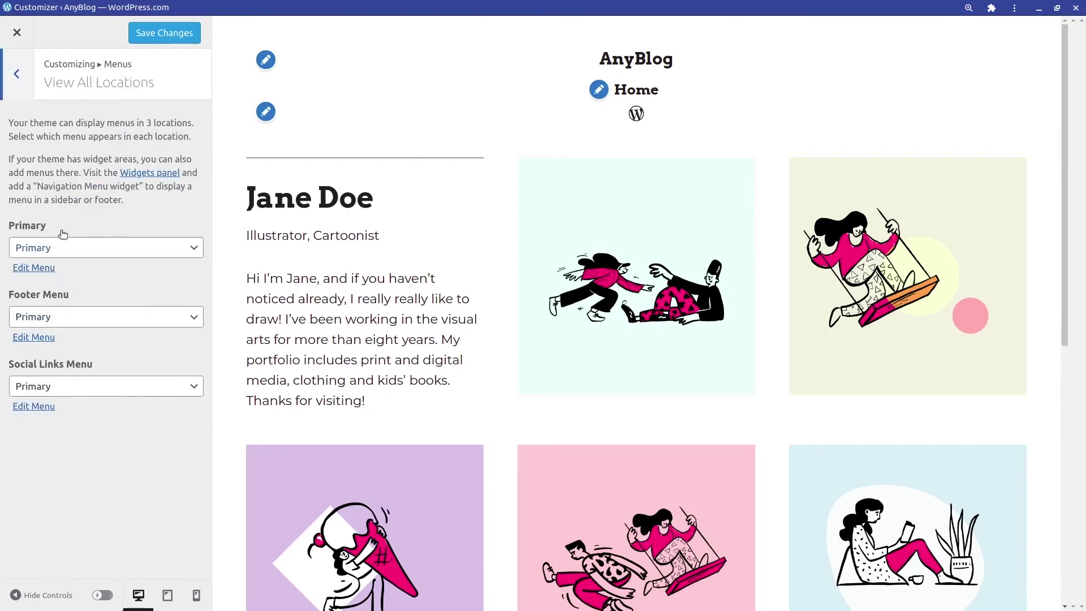
left_click(9, 85)
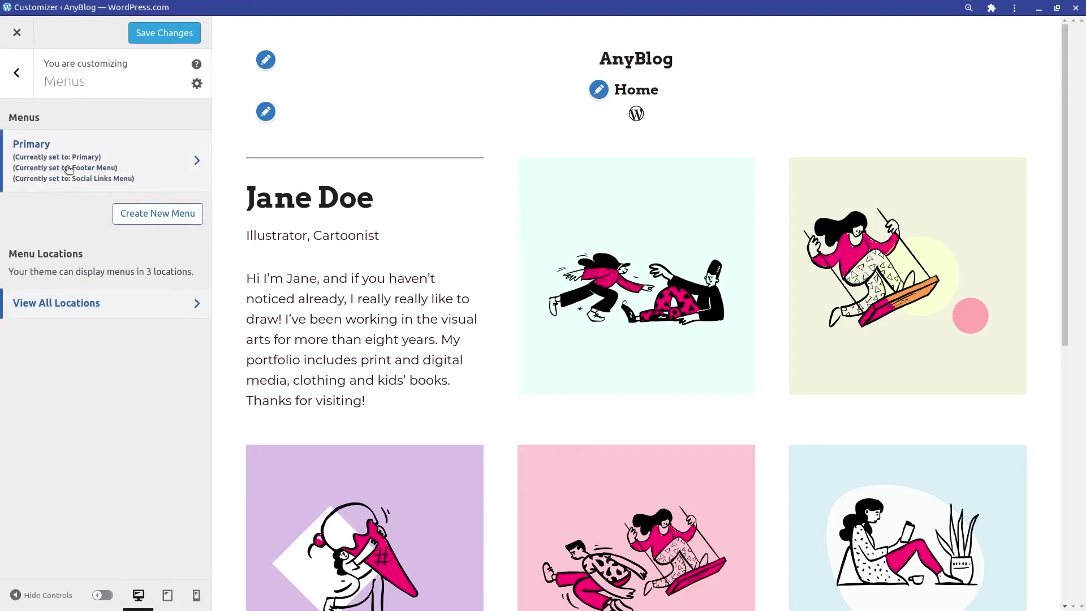
left_click(102, 303)
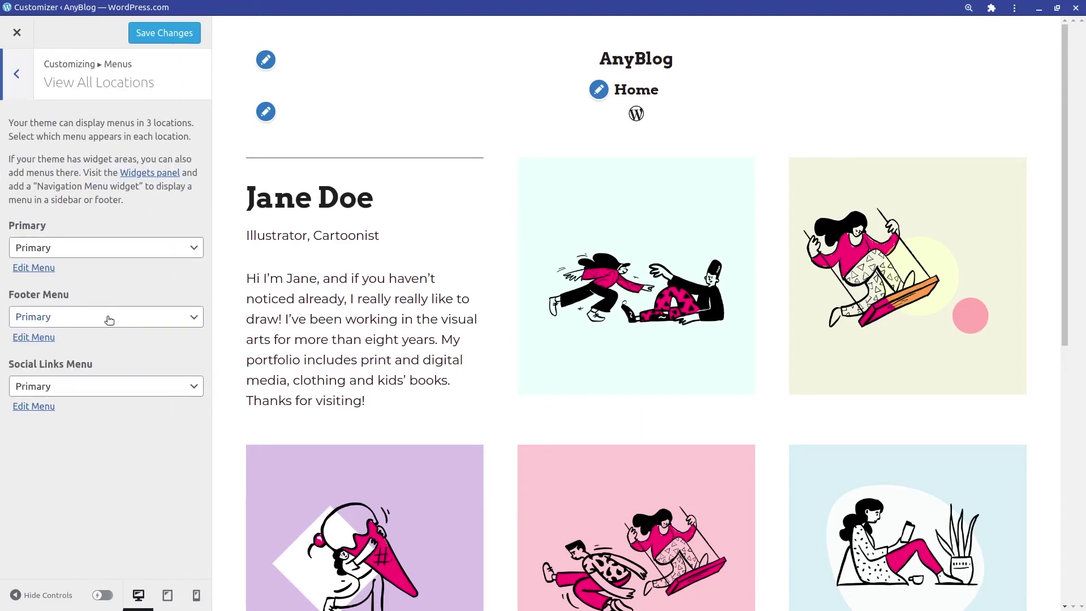
left_click(109, 318)
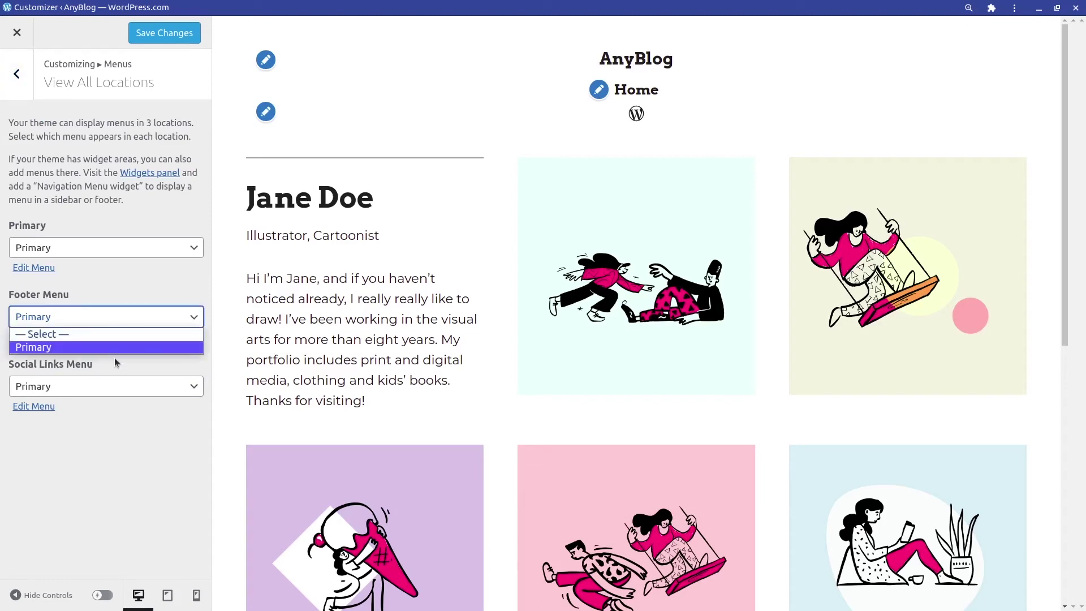
left_click(117, 382)
left_click(120, 387)
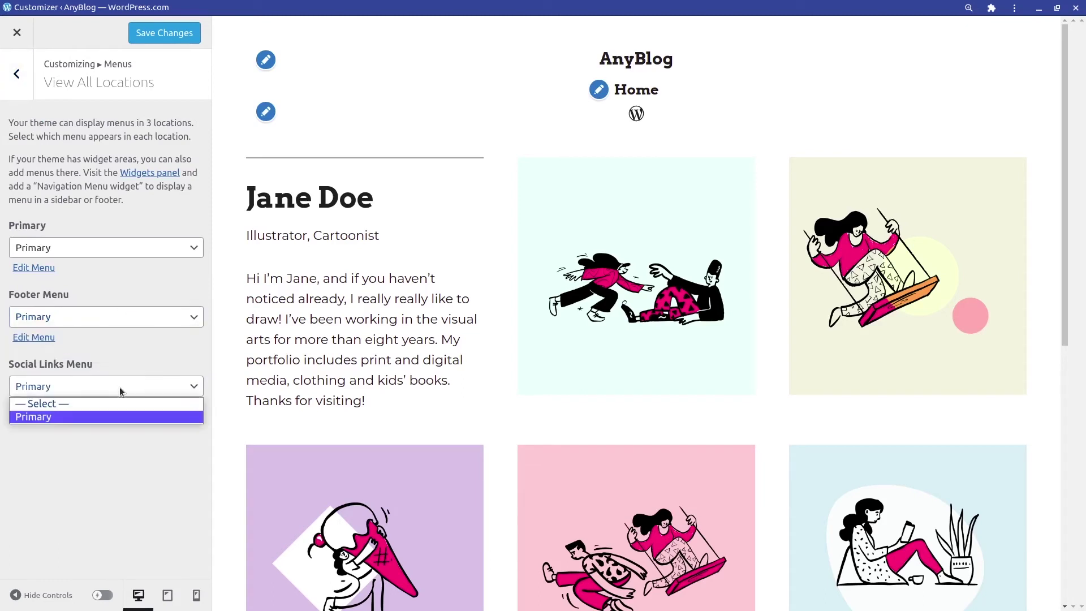
left_click(139, 449)
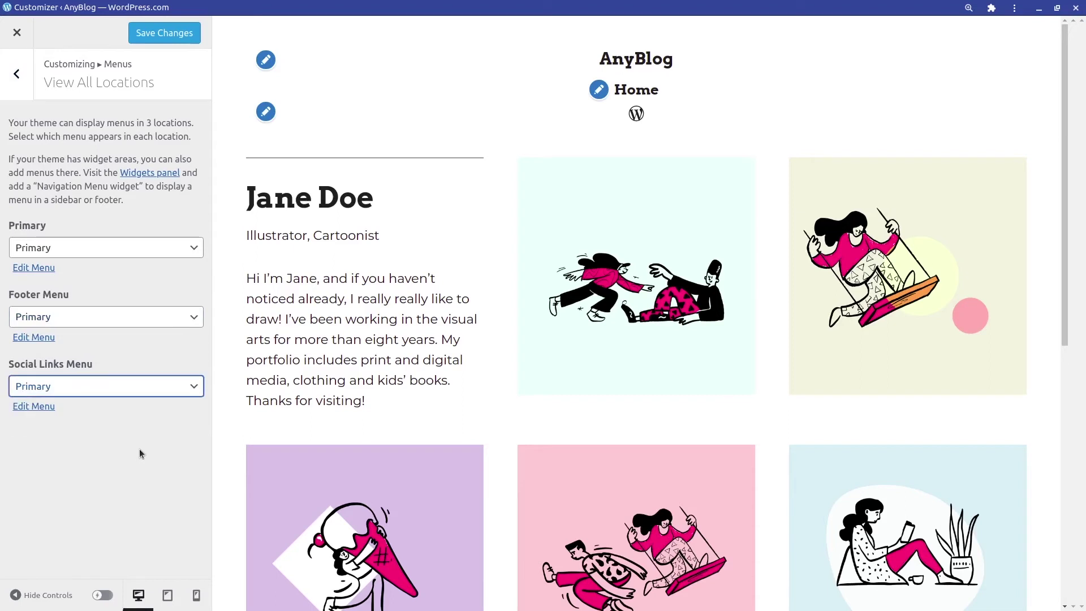
left_click(8, 80)
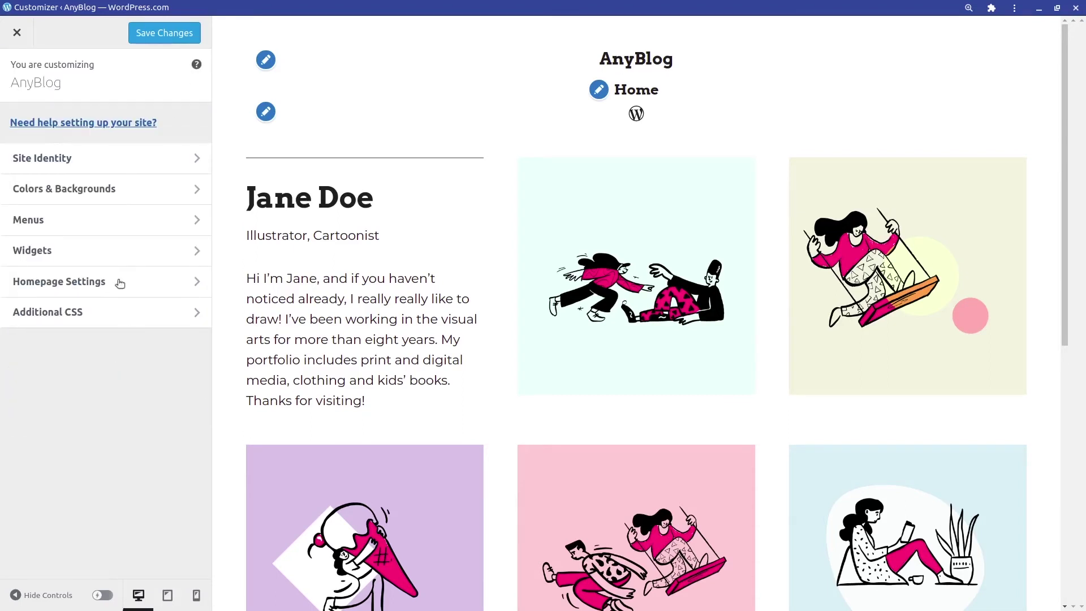
- In the Footer section of Widgets, browse the full list of addable widgets and leave without adding any
left_click(130, 257)
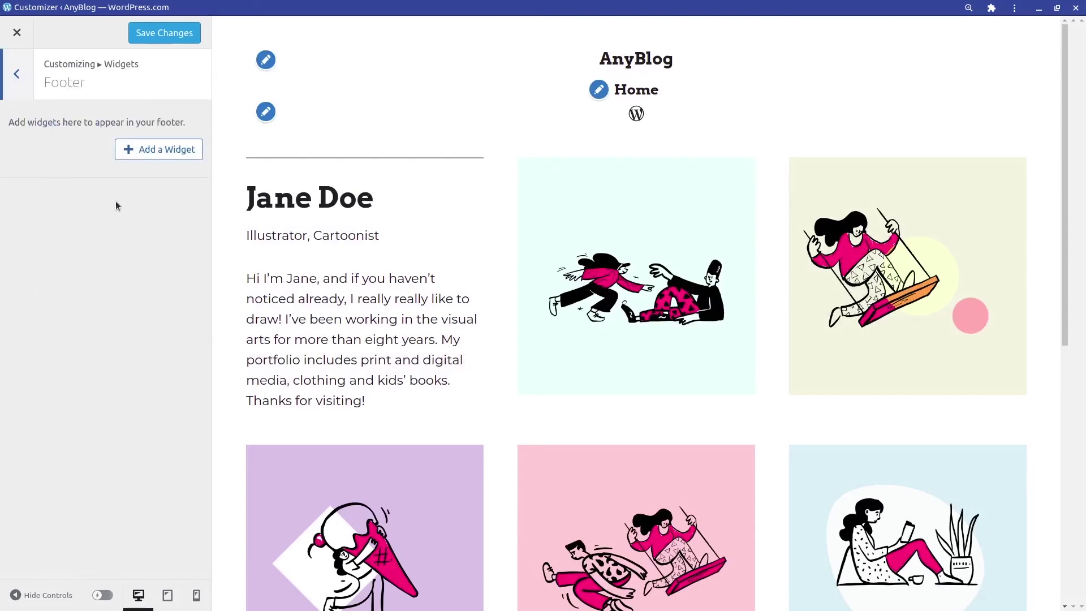
scroll(432, 298, "down", 8)
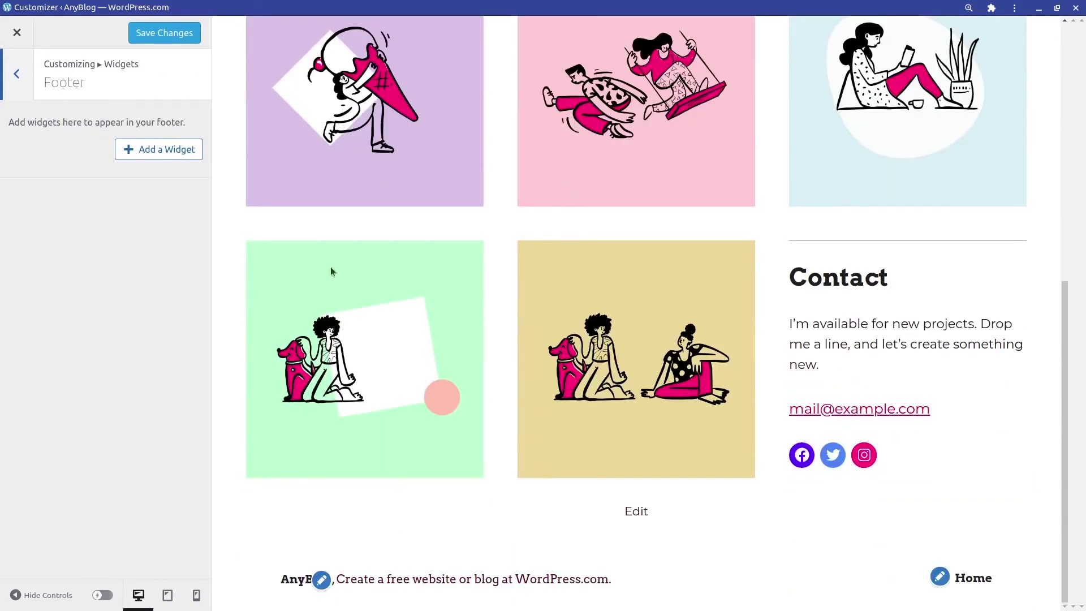
left_click(173, 153)
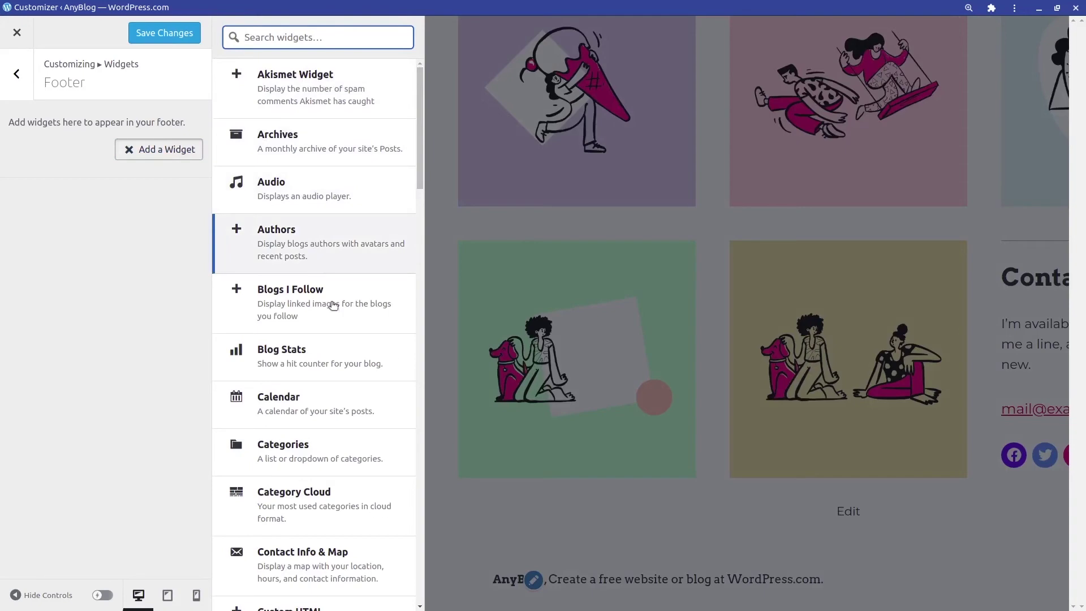
scroll(322, 305, "down", 3)
scroll(415, 198, "down", 5)
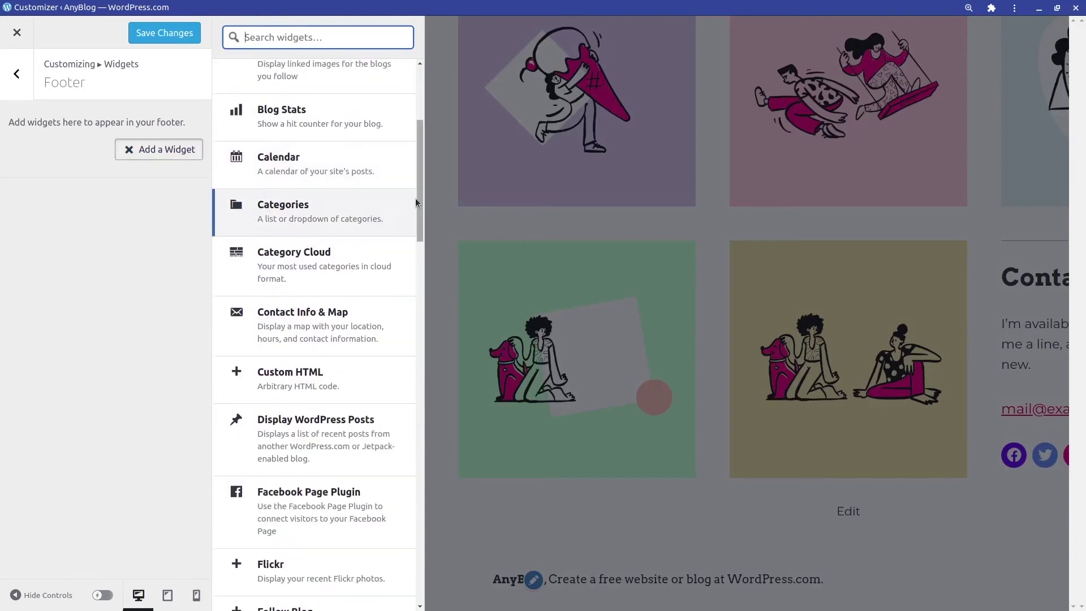
scroll(424, 396, "down", 20)
scroll(317, 340, "up", 20)
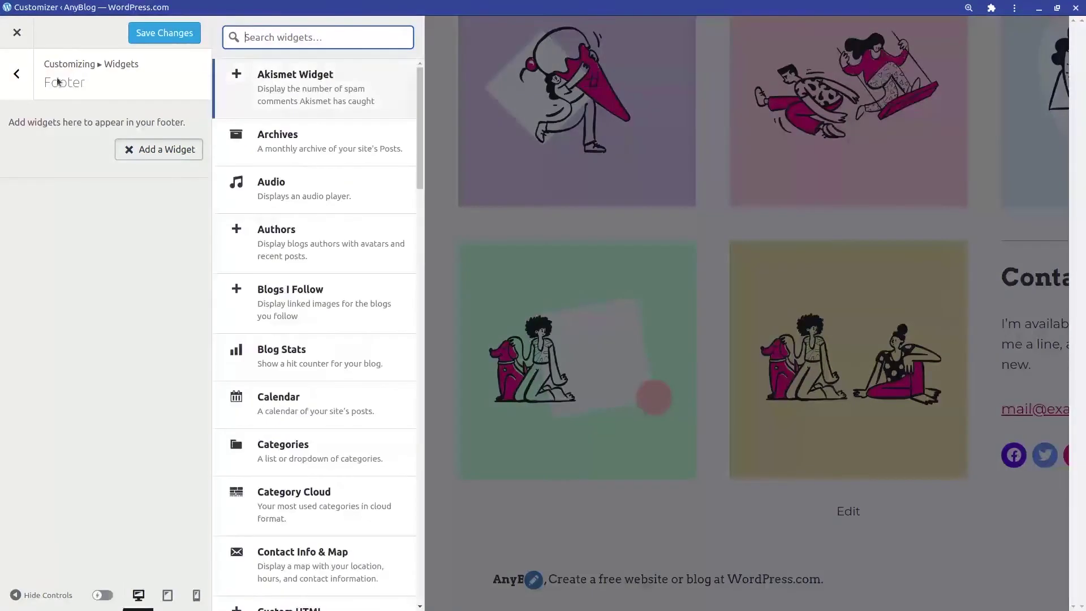
left_click(16, 73)
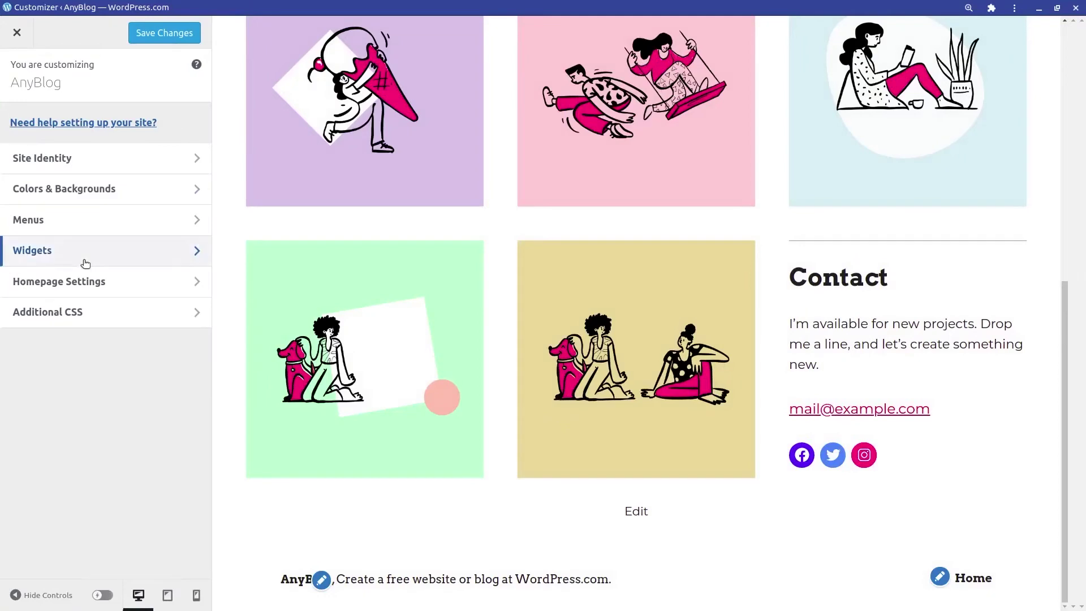
- Open Homepage Settings, check the page choices for Homepage and Posts page, and return to the main Customizer options
left_click(129, 289)
scroll(584, 276, "up", 8)
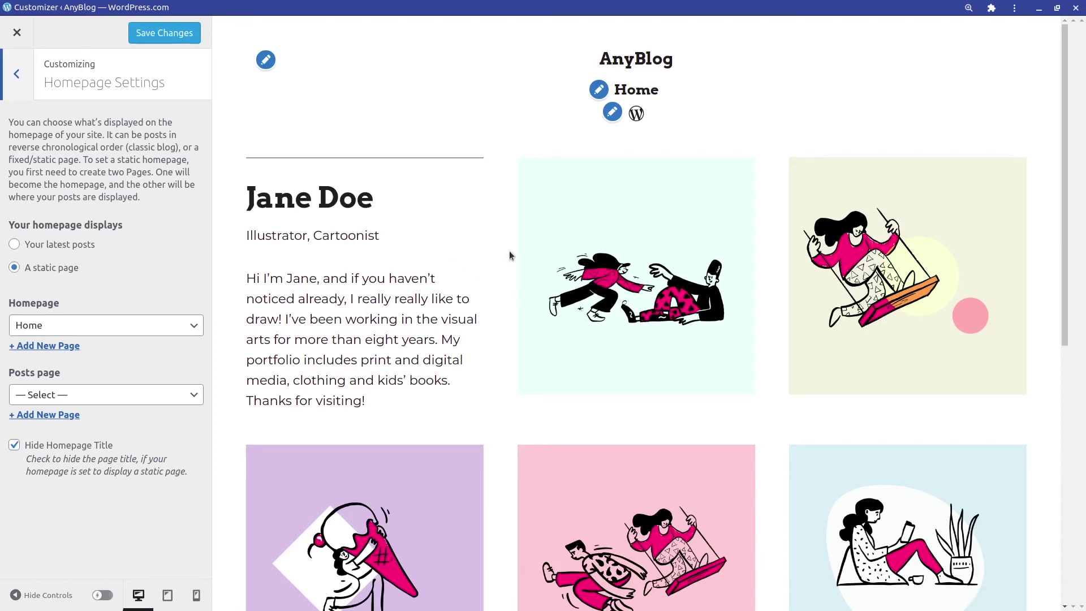
left_click(121, 326)
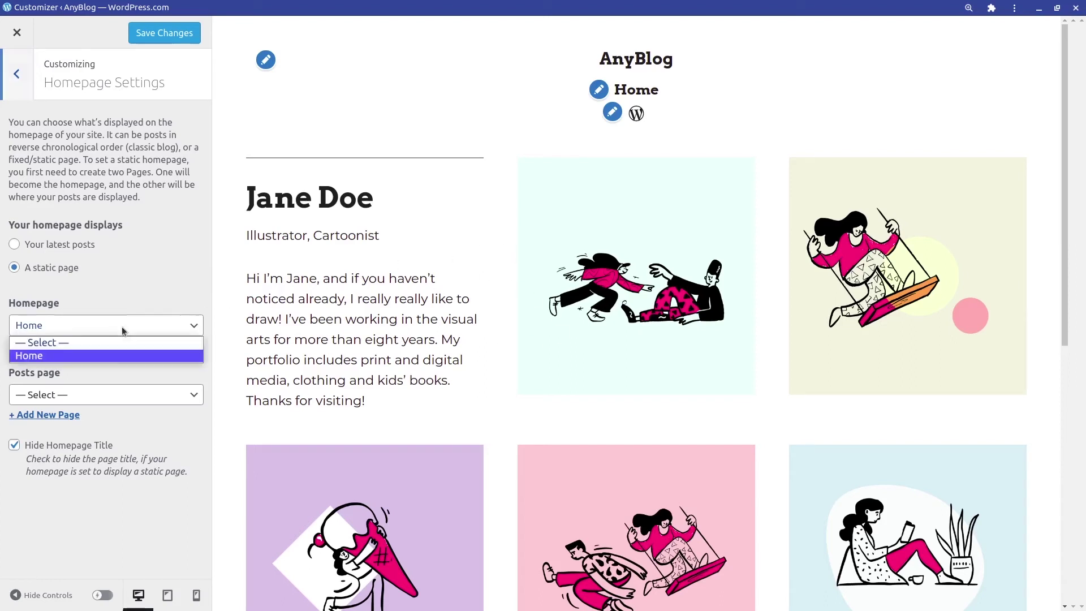
left_click(122, 354)
left_click(124, 394)
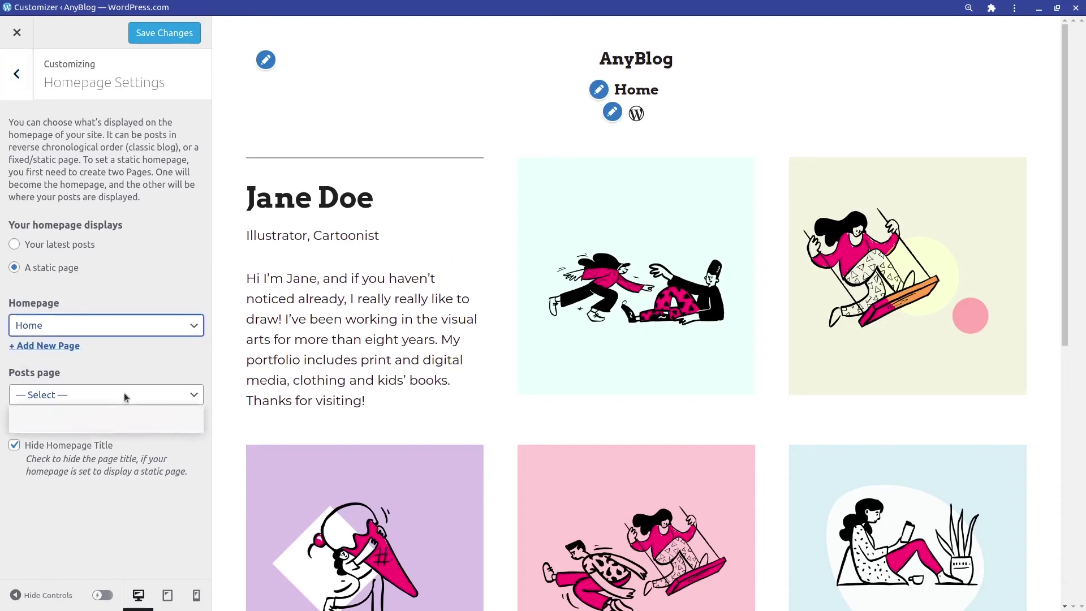
left_click(124, 394)
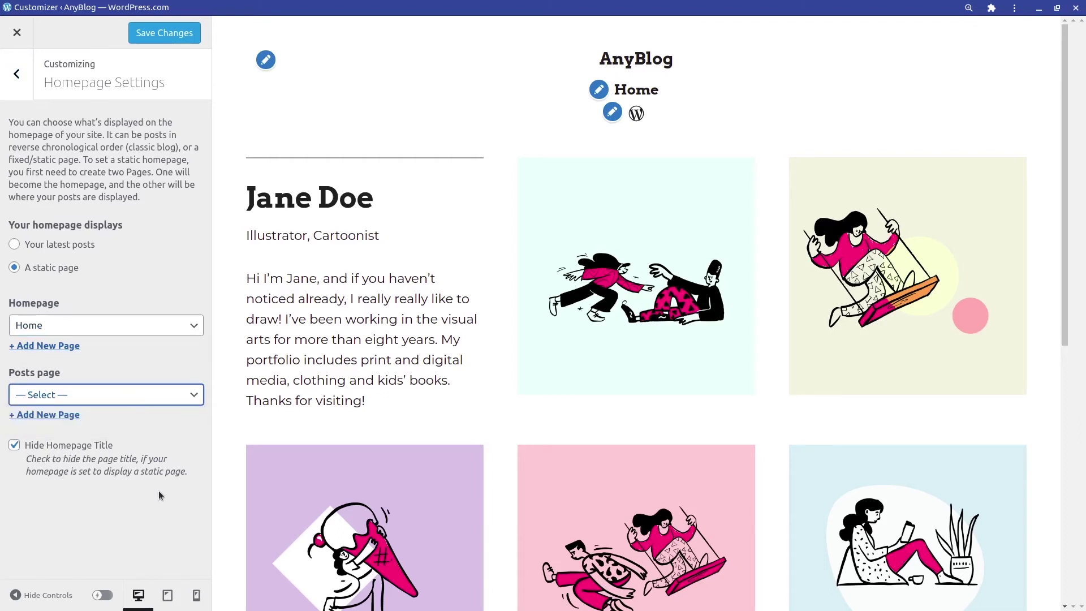
left_click(25, 82)
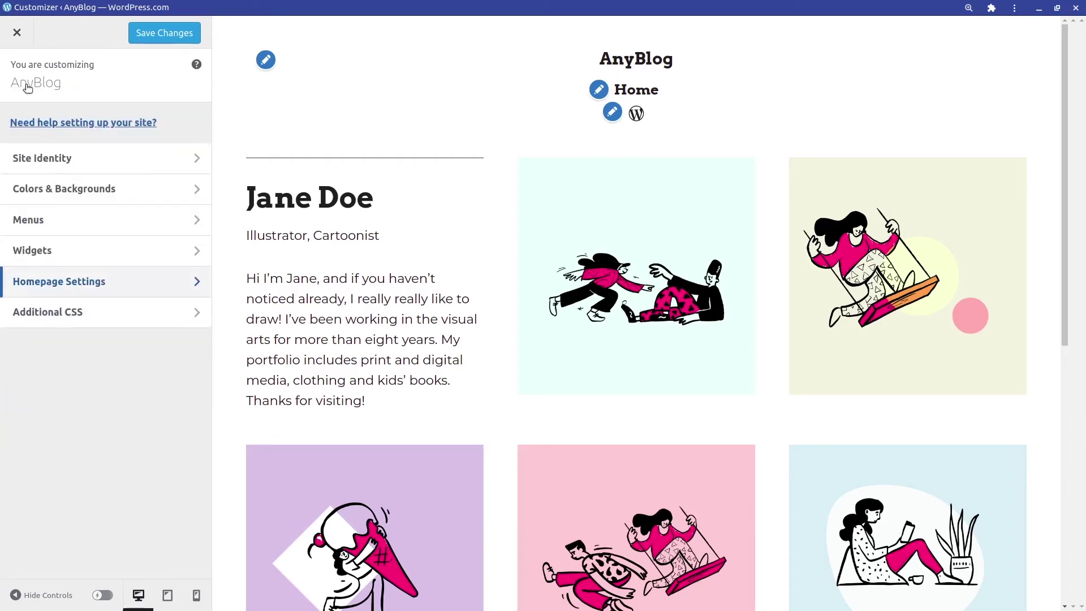
- Check the Additional CSS section, and leave the Customizer for the site's Plans page
left_click(96, 312)
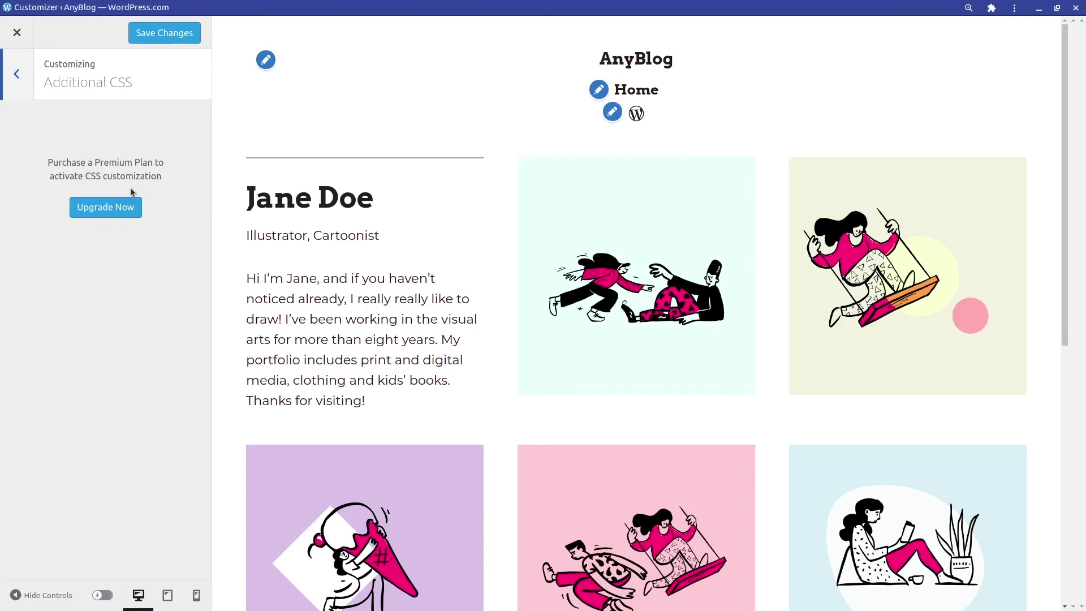
left_click(17, 85)
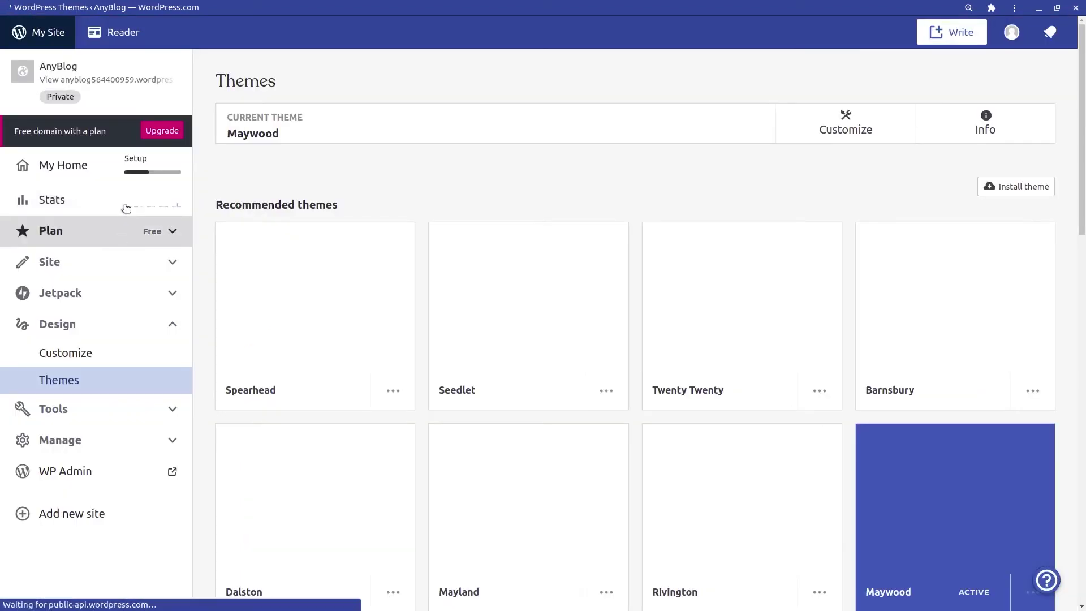
left_click(123, 234)
left_click(101, 259)
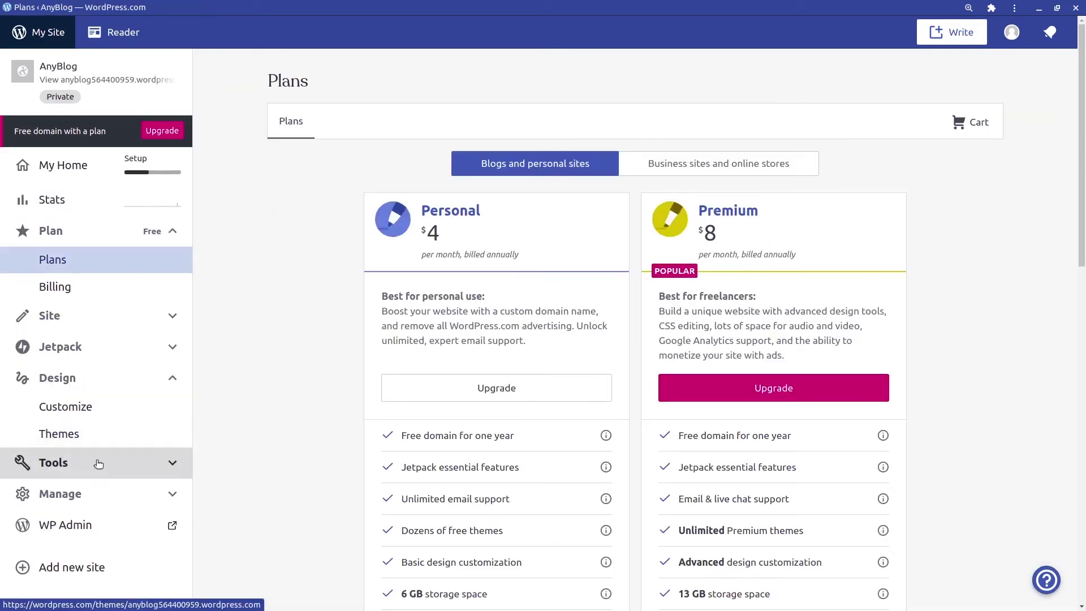
- Open the Plugins page under Tools and look through the Featured, Popular and New plugins
left_click(116, 467)
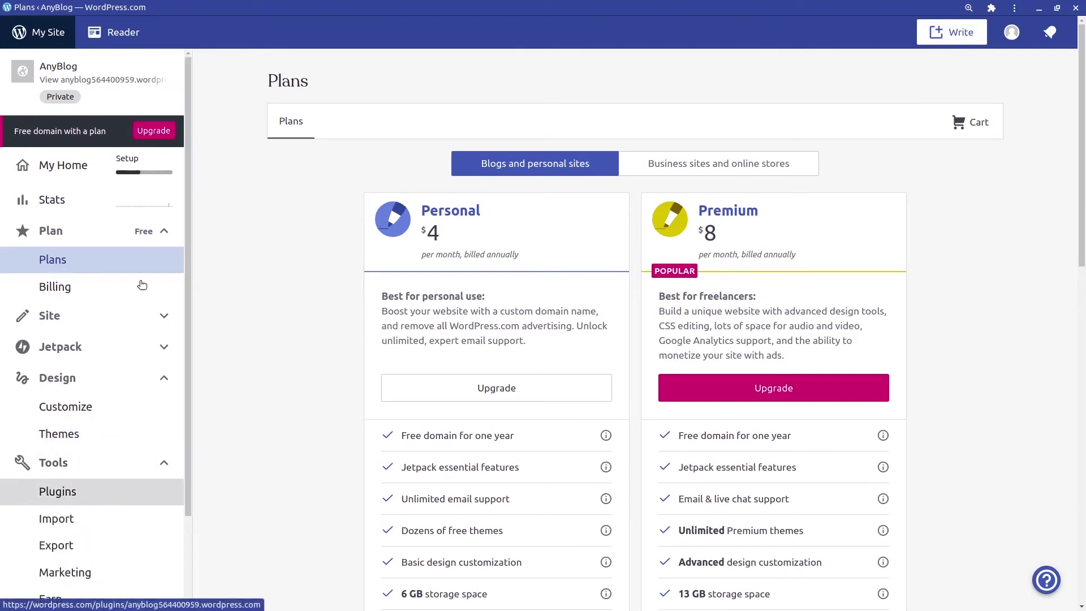
left_click(164, 232)
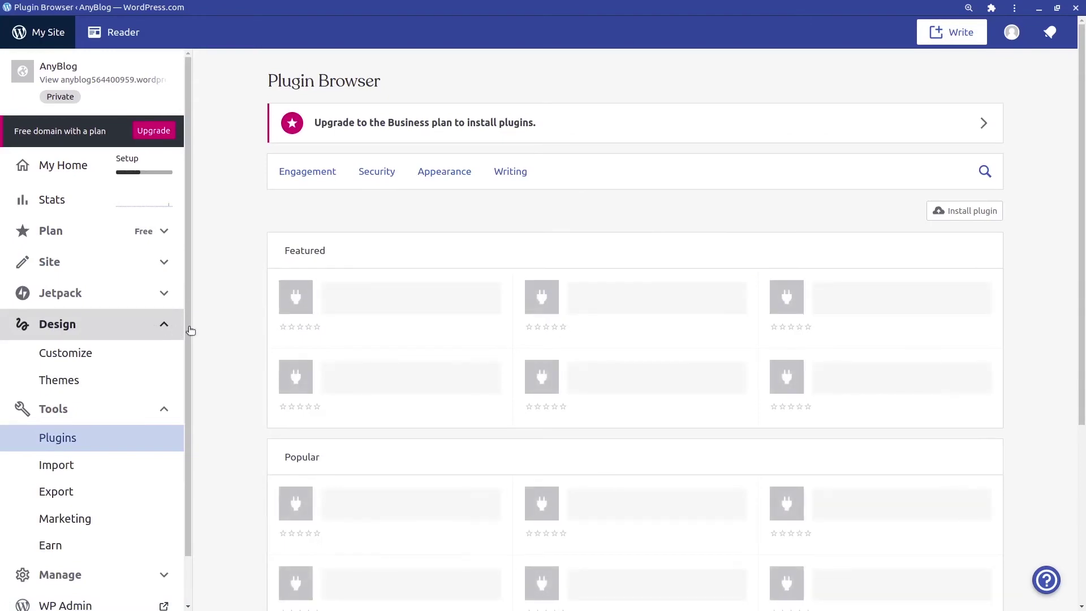
scroll(242, 304, "down", 5)
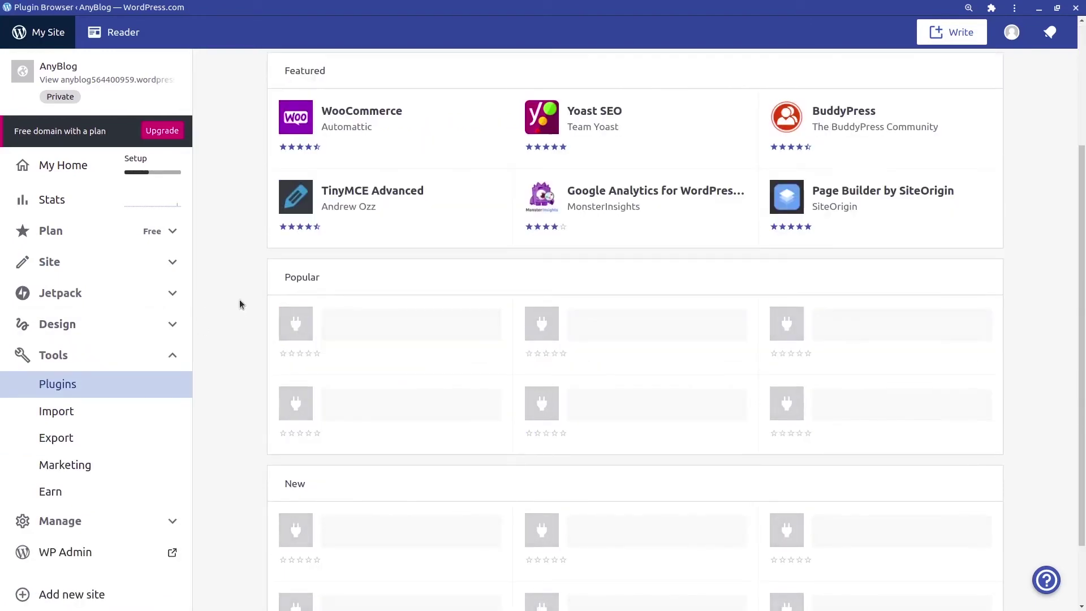
scroll(240, 303, "up", 1)
scroll(238, 304, "up", 3)
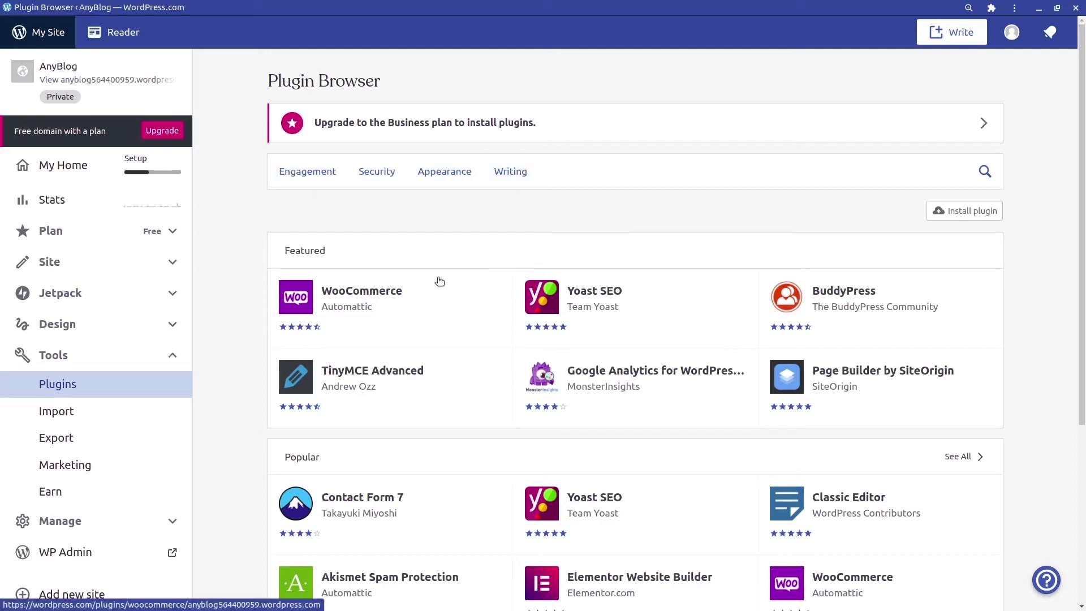
scroll(630, 436, "down", 3)
scroll(500, 347, "up", 3)
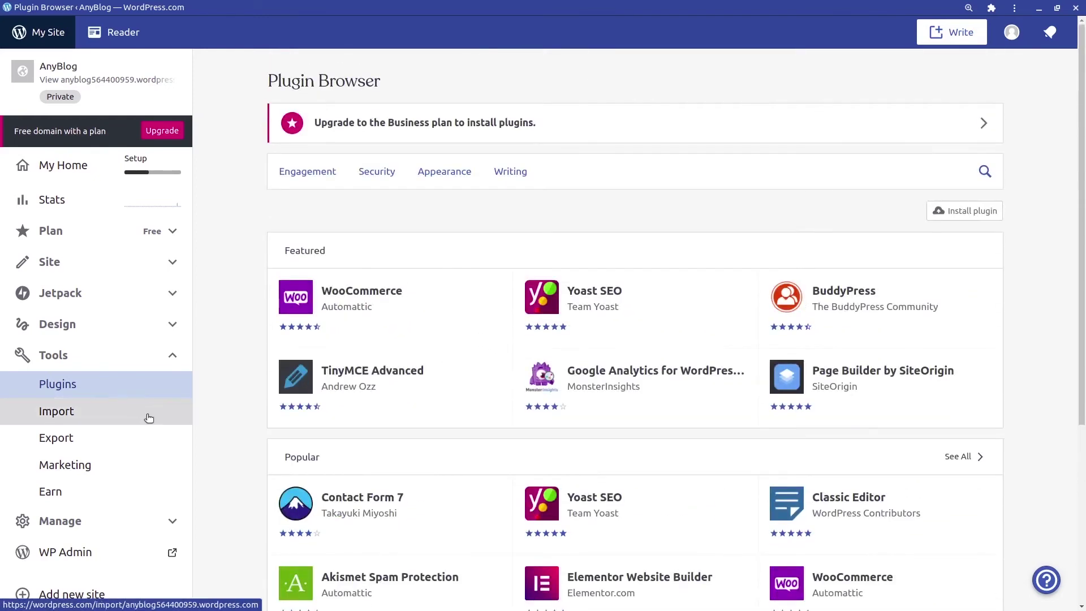
- Open the Import page under Tools and look at the sources content can be imported from
left_click(112, 435)
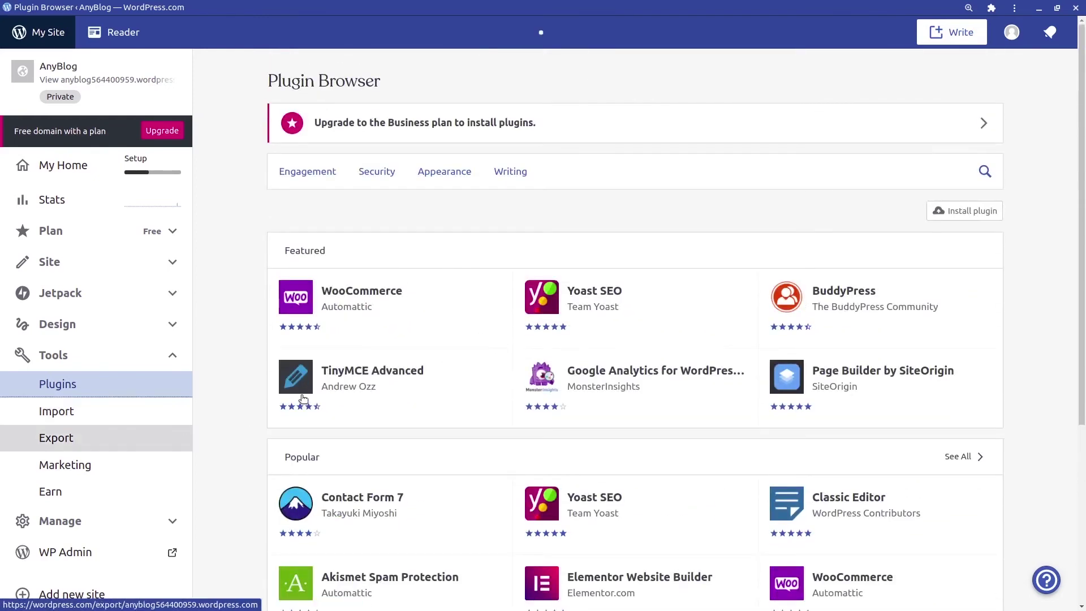
left_click(169, 412)
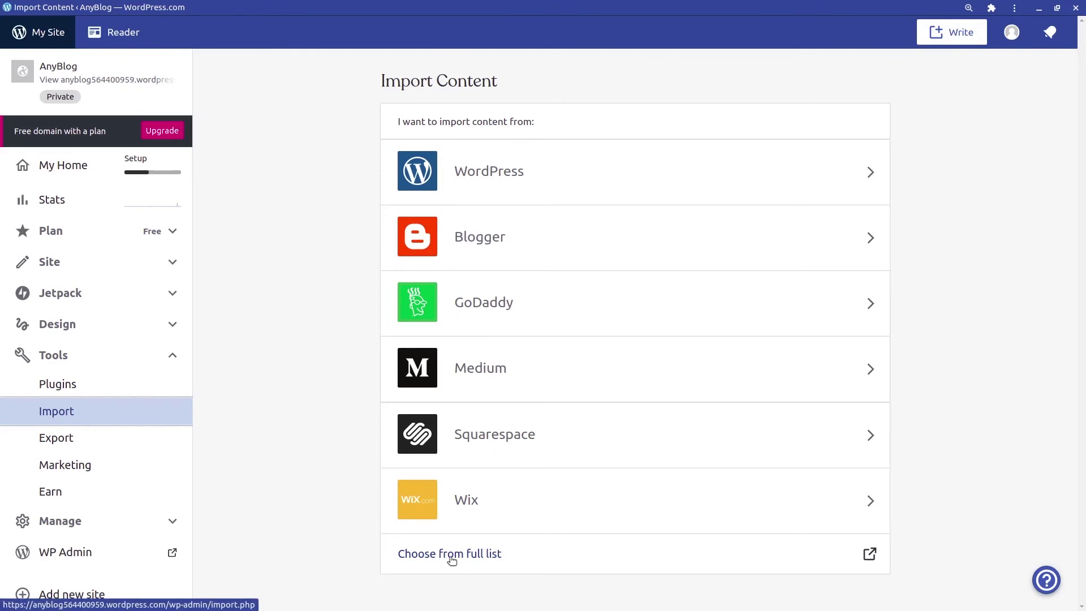
- Open the Export page under Tools, expand the specific content options and select Posts as the content type
left_click(141, 444)
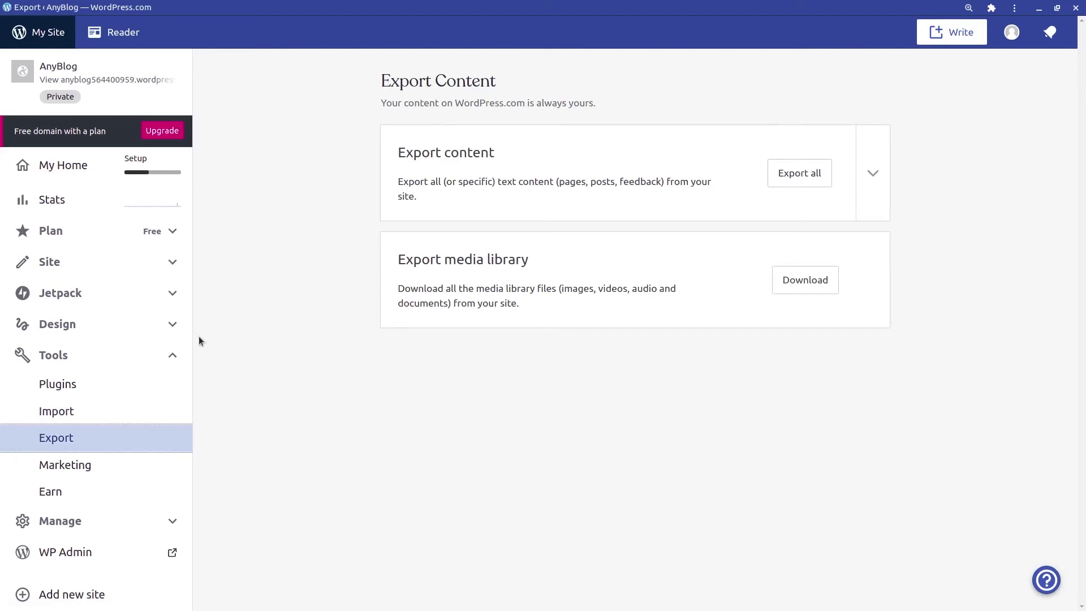
left_click(873, 176)
scroll(486, 317, "down", 1)
left_click(404, 277)
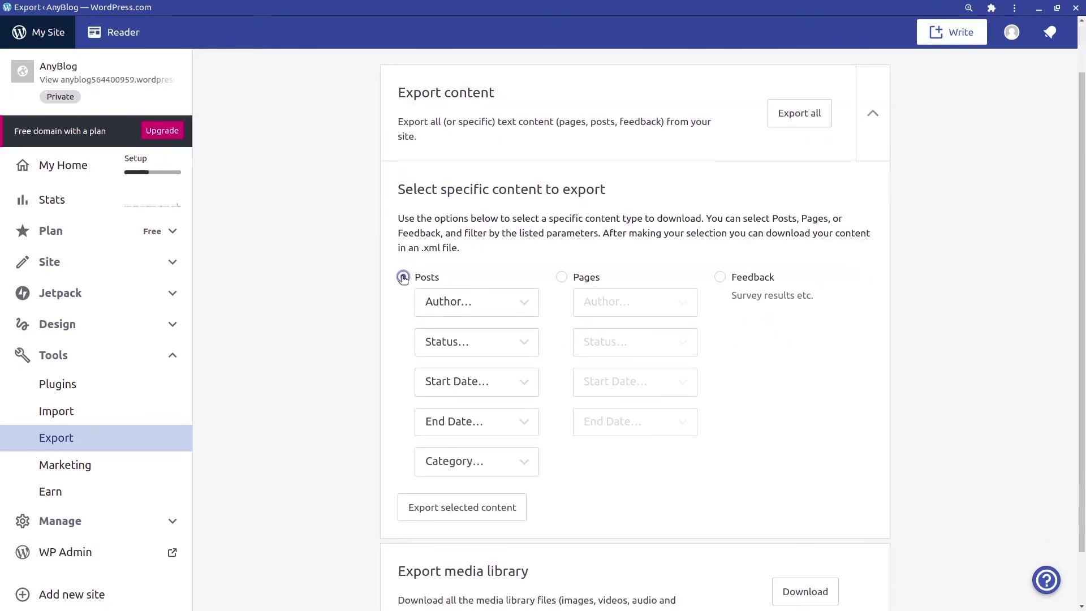
- Filter the Posts export by the site's author, check the author options for Pages, and select Feedback as the content type
left_click(497, 304)
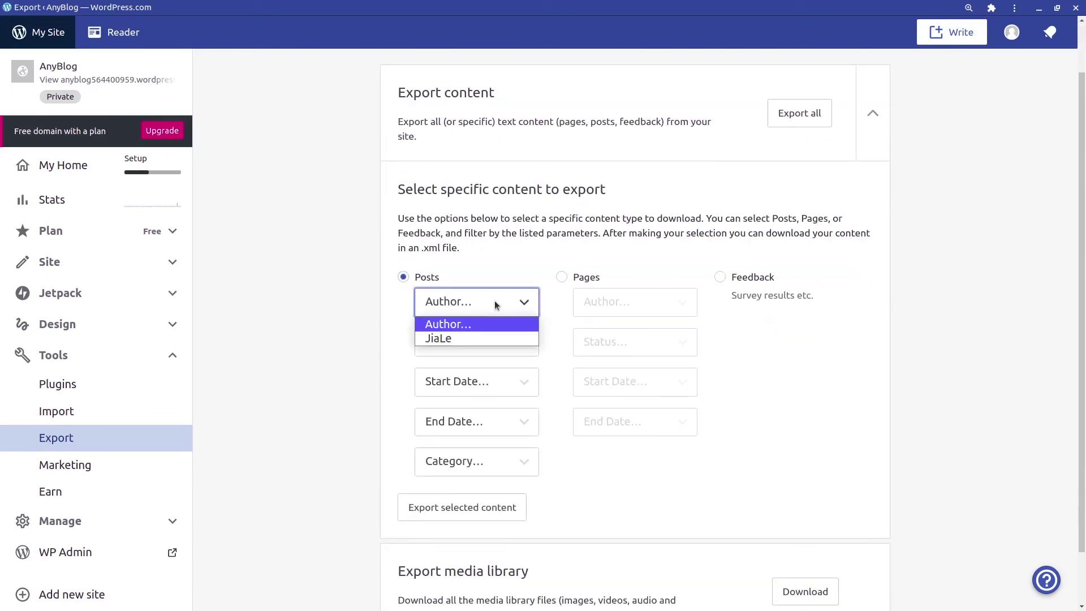
left_click(480, 335)
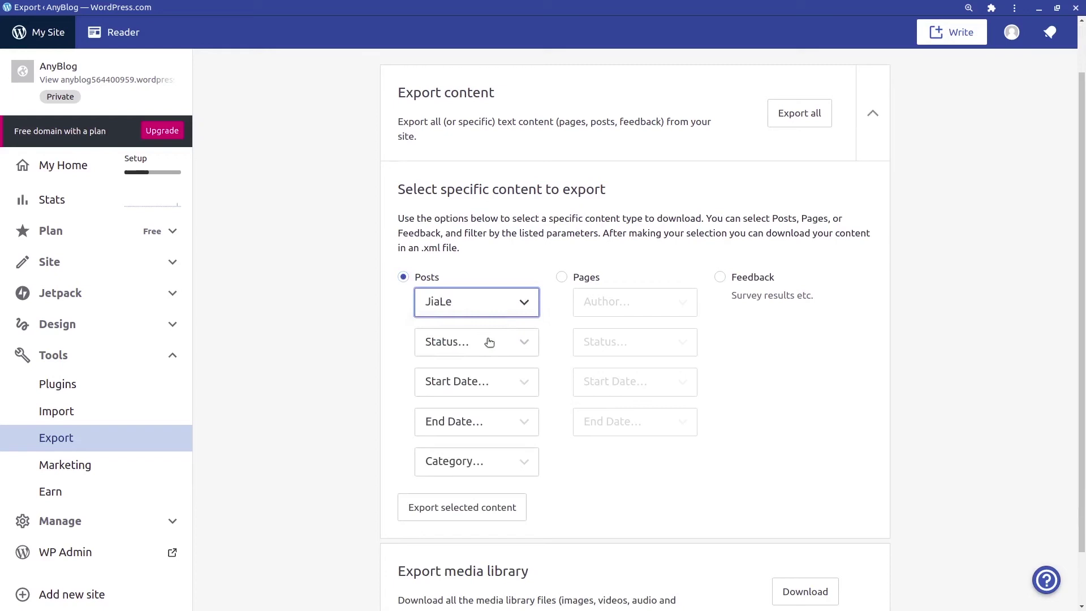
left_click(588, 277)
left_click(610, 306)
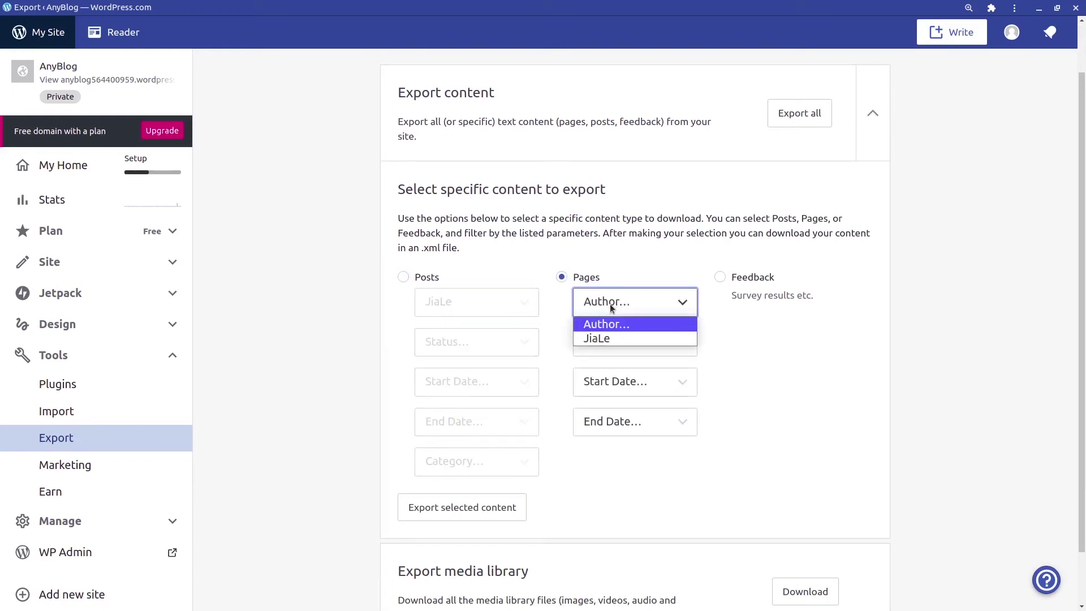
left_click(611, 307)
left_click(724, 279)
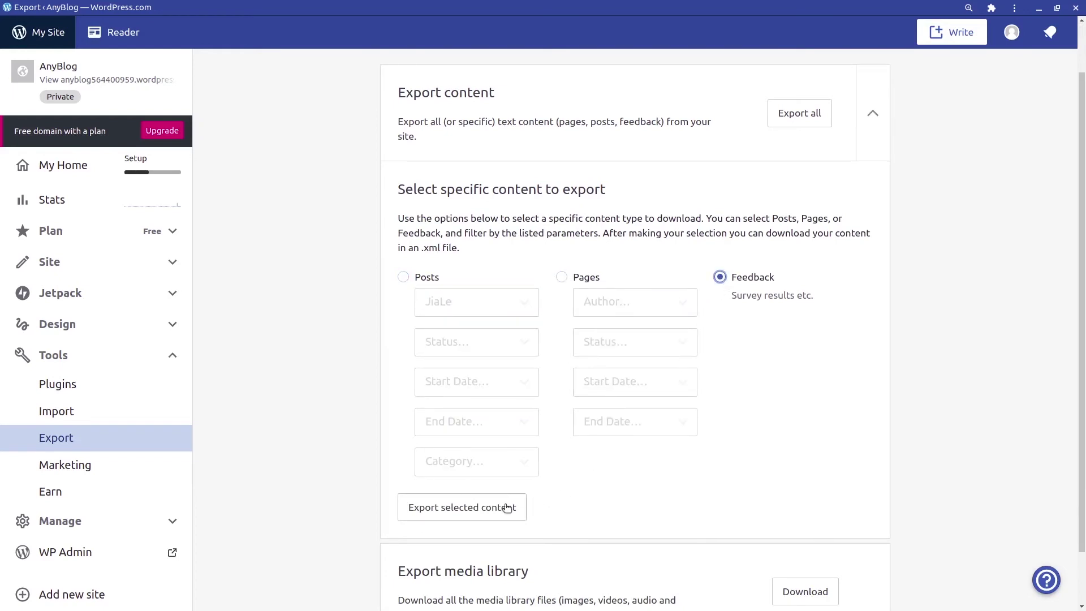
- Look at the Export media library option, and check which content types the Site section contains
scroll(639, 471, "down", 2)
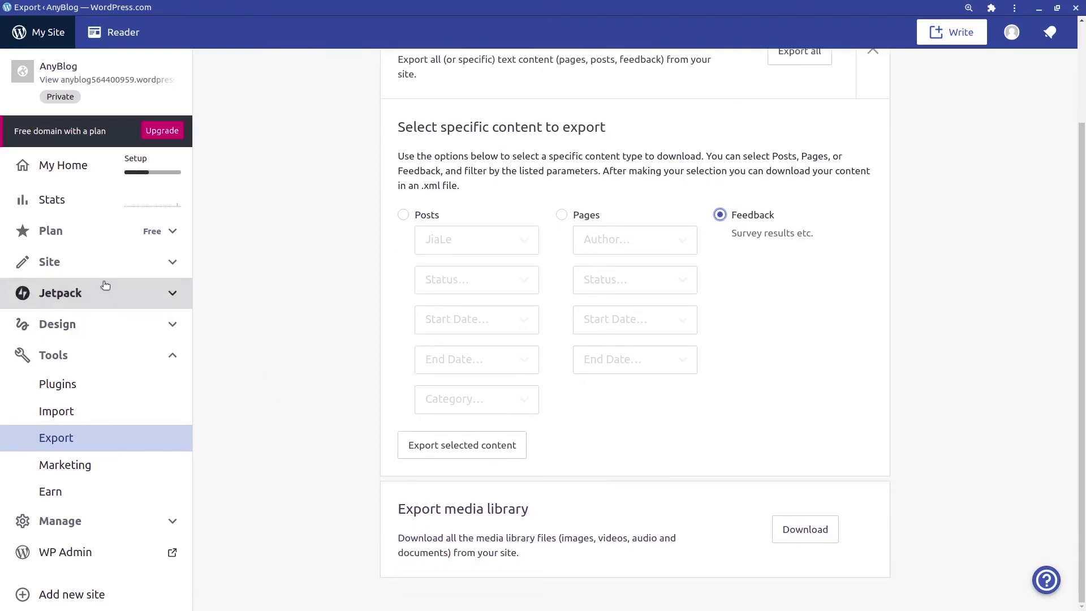
left_click(169, 262)
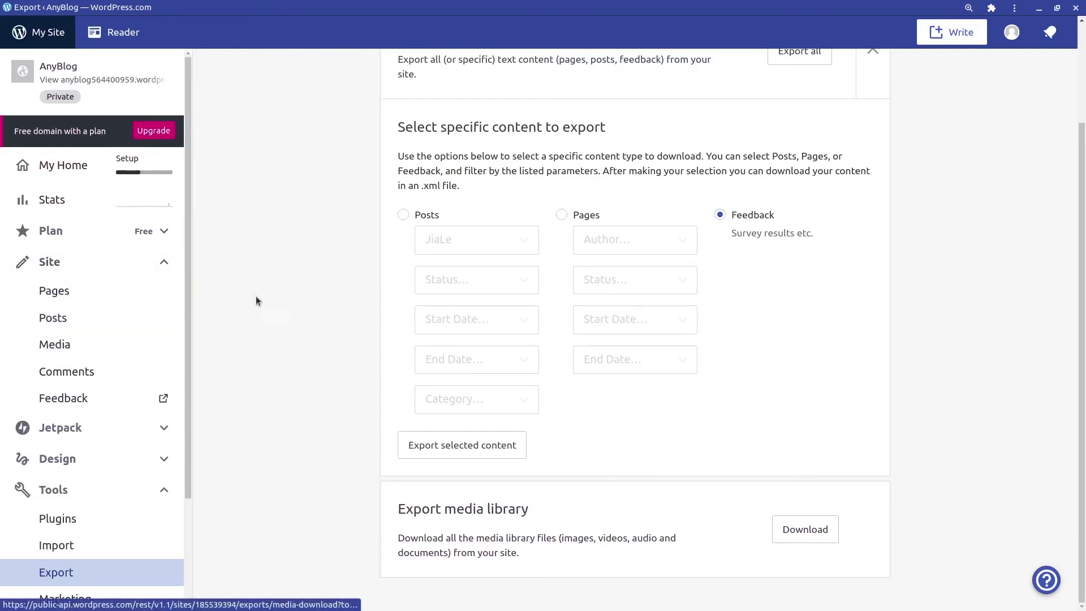
left_click(164, 262)
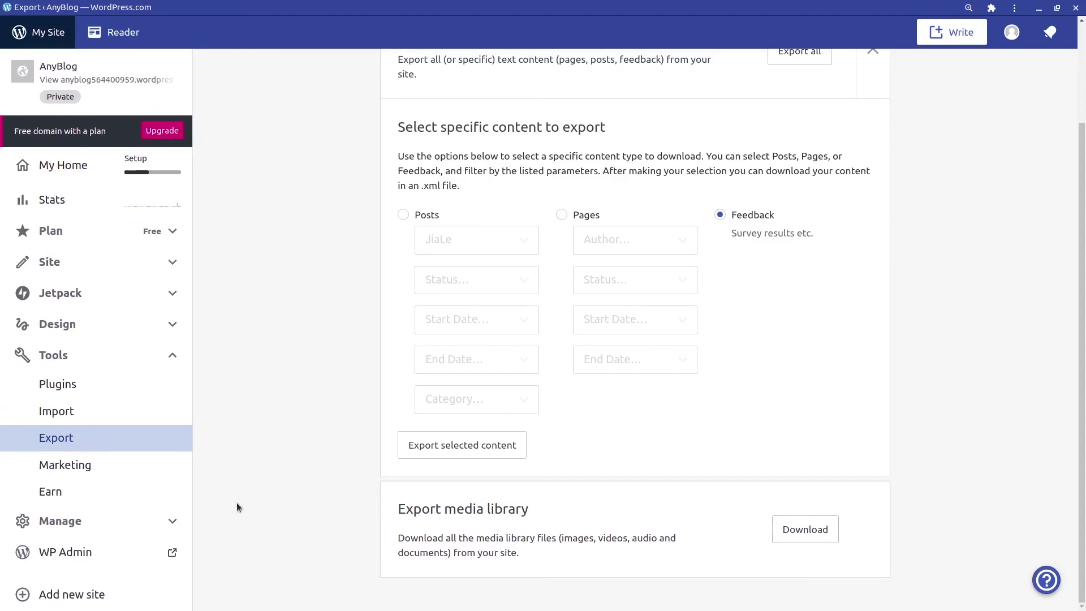
- Open the Marketing page under Tools and look through the marketing tool cards, from SEO and logo creation to social sharing
left_click(65, 464)
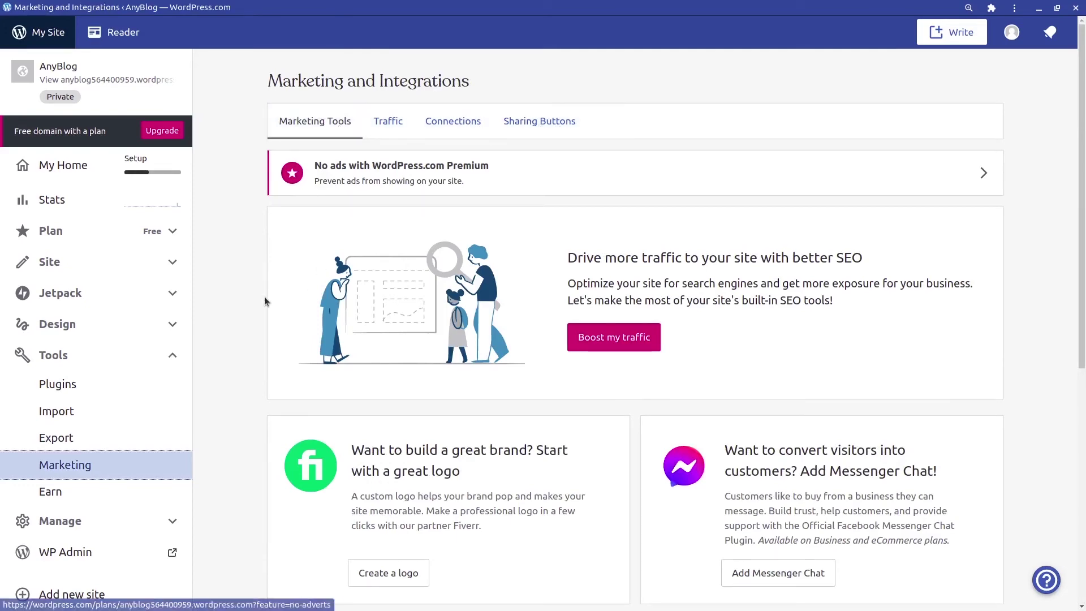
scroll(250, 311, "down", 2)
scroll(247, 283, "down", 2)
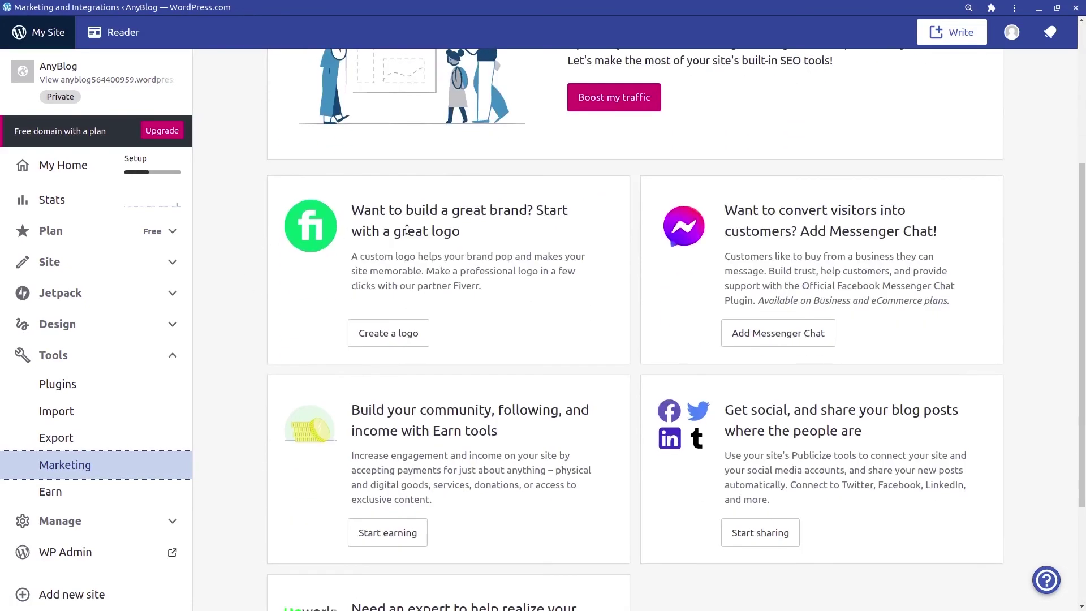
scroll(406, 229, "up", 1)
scroll(549, 249, "down", 3)
scroll(622, 249, "up", 5)
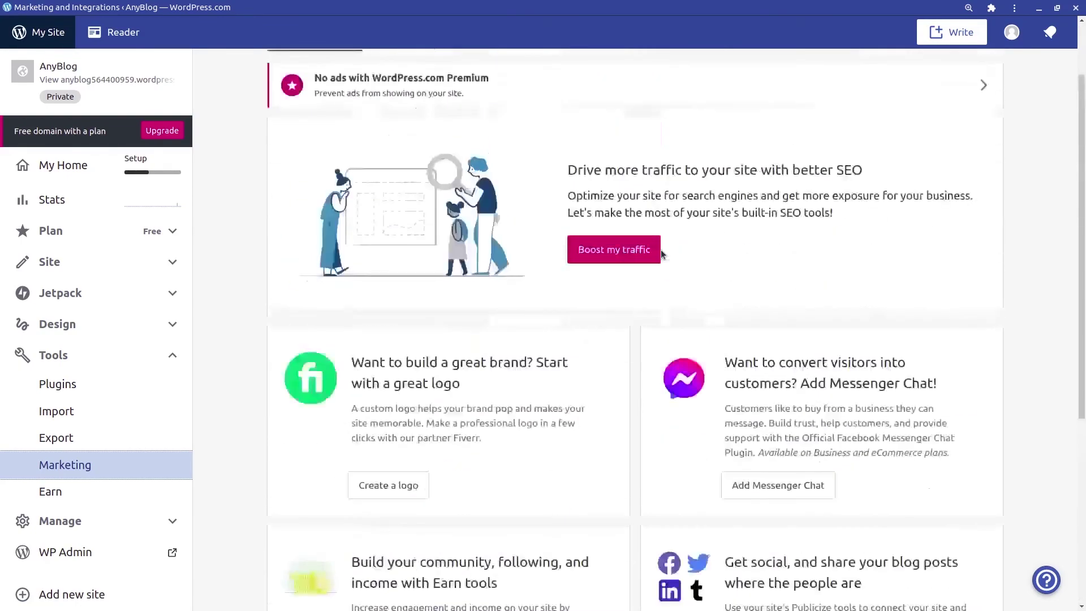
scroll(582, 301, "down", 2)
scroll(582, 298, "up", 2)
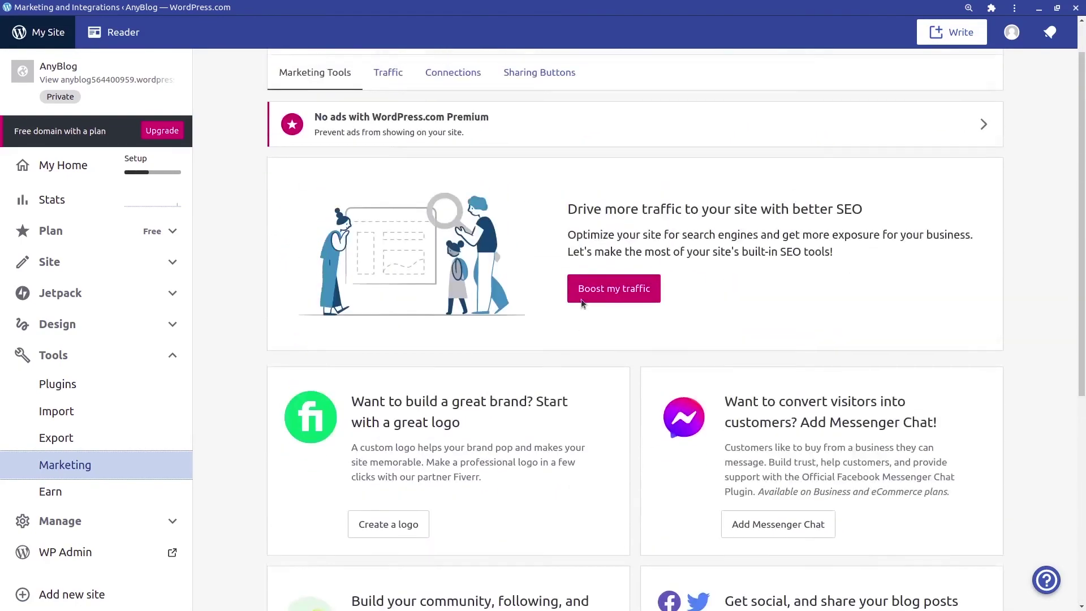
scroll(581, 298, "up", 1)
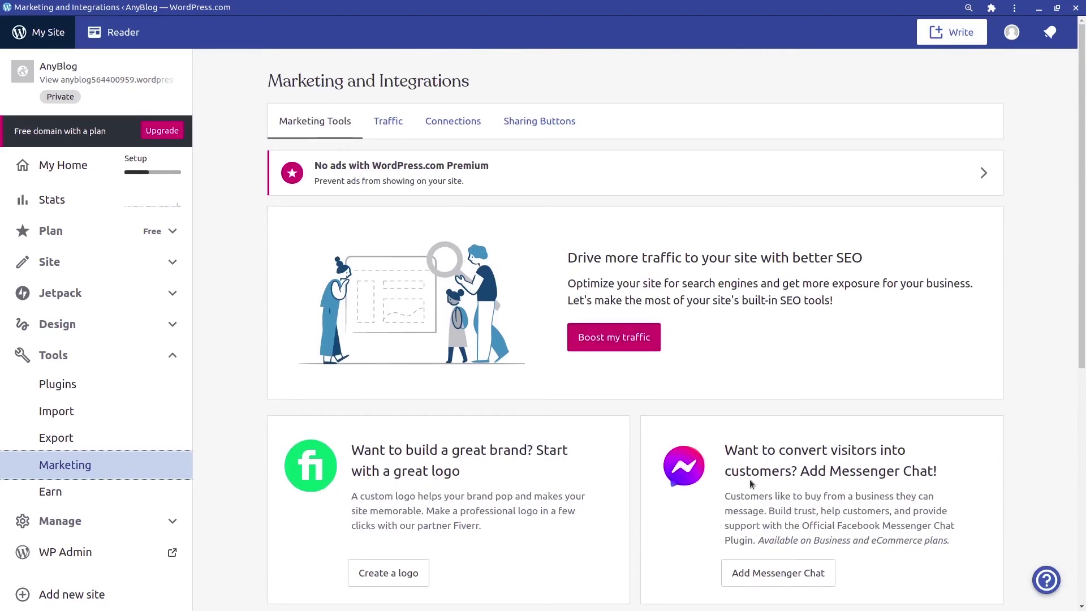
scroll(824, 463, "down", 2)
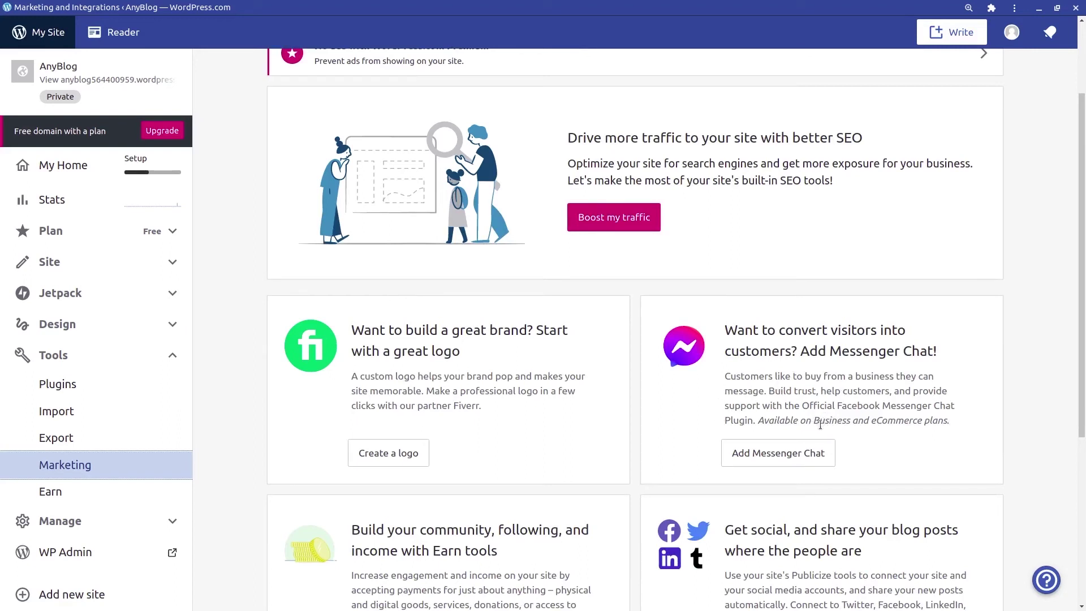
scroll(883, 432, "down", 5)
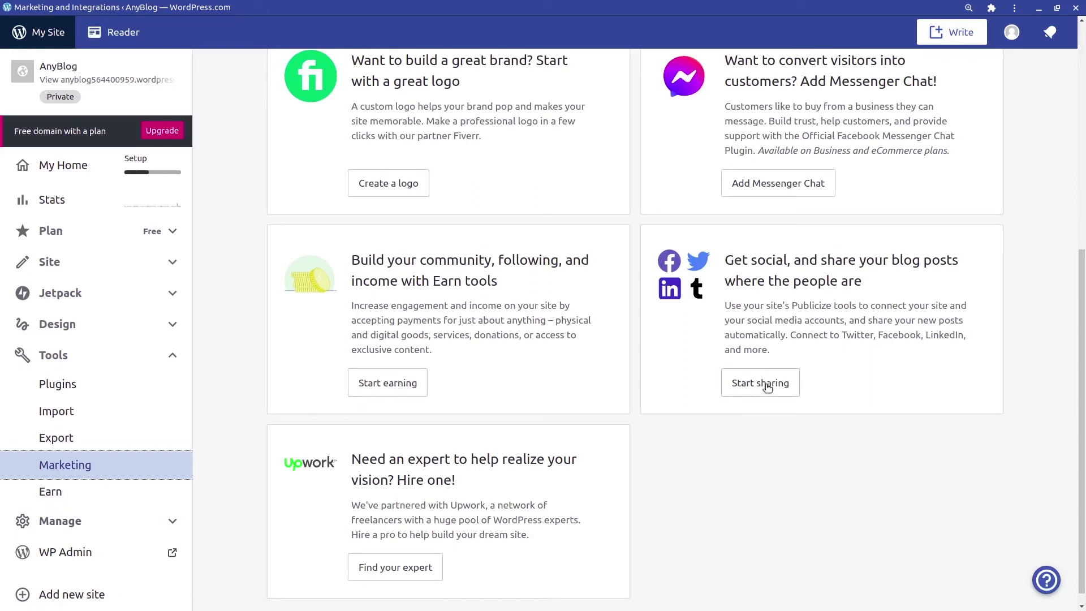
- Follow the social sharing card to the services available for publicizing posts and managing connections
left_click(789, 383)
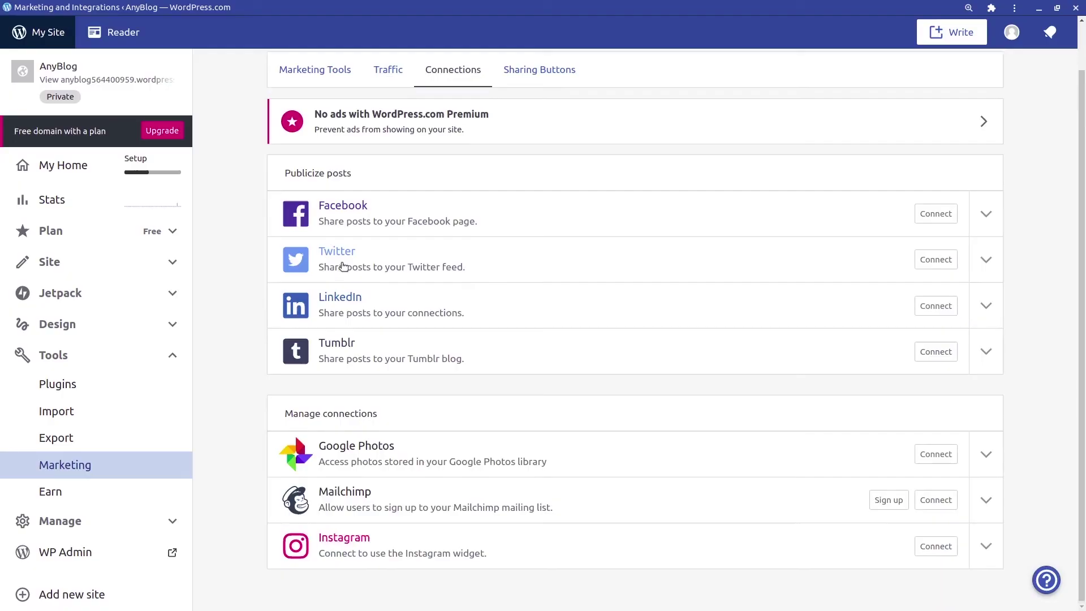
scroll(543, 164, "up", 1)
scroll(539, 352, "down", 1)
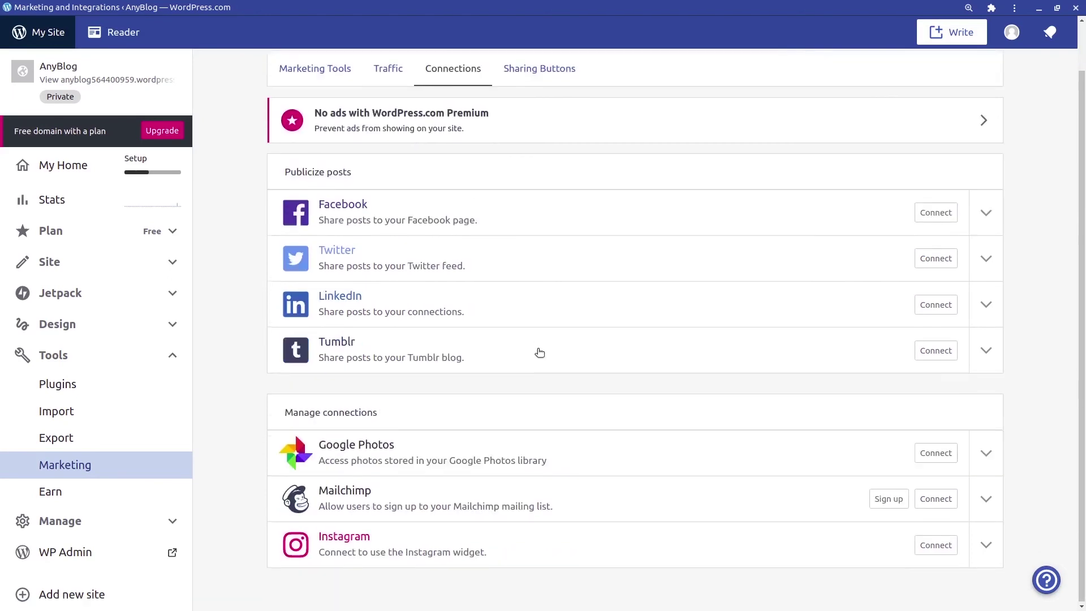
scroll(540, 352, "up", 1)
- Return to Marketing Tools and look at the remaining cards, including the Upwork expert offer
left_click(320, 117)
scroll(276, 412, "down", 7)
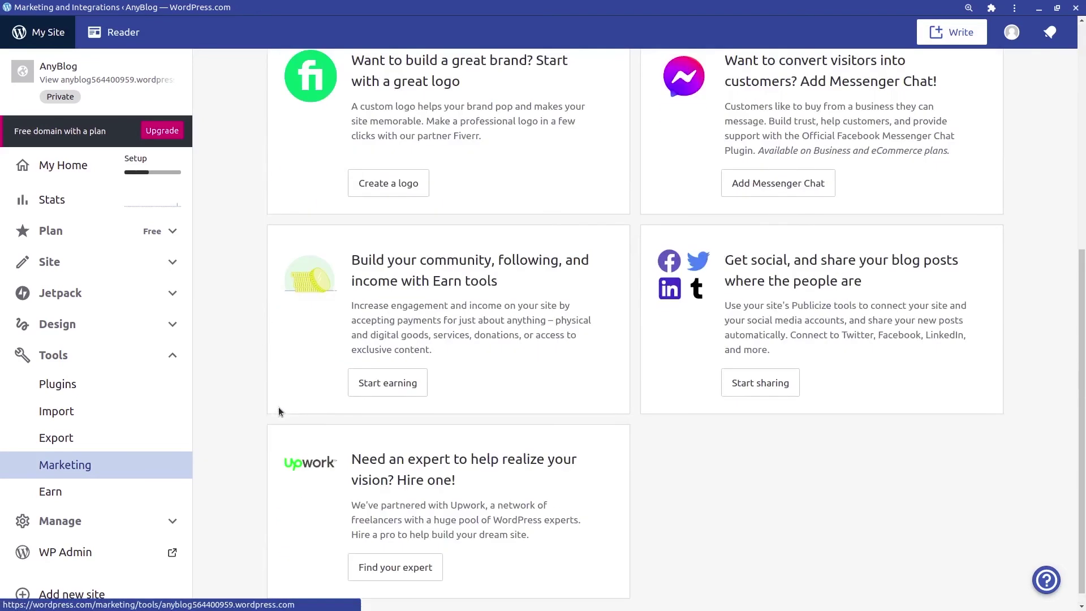
scroll(278, 407, "down", 1)
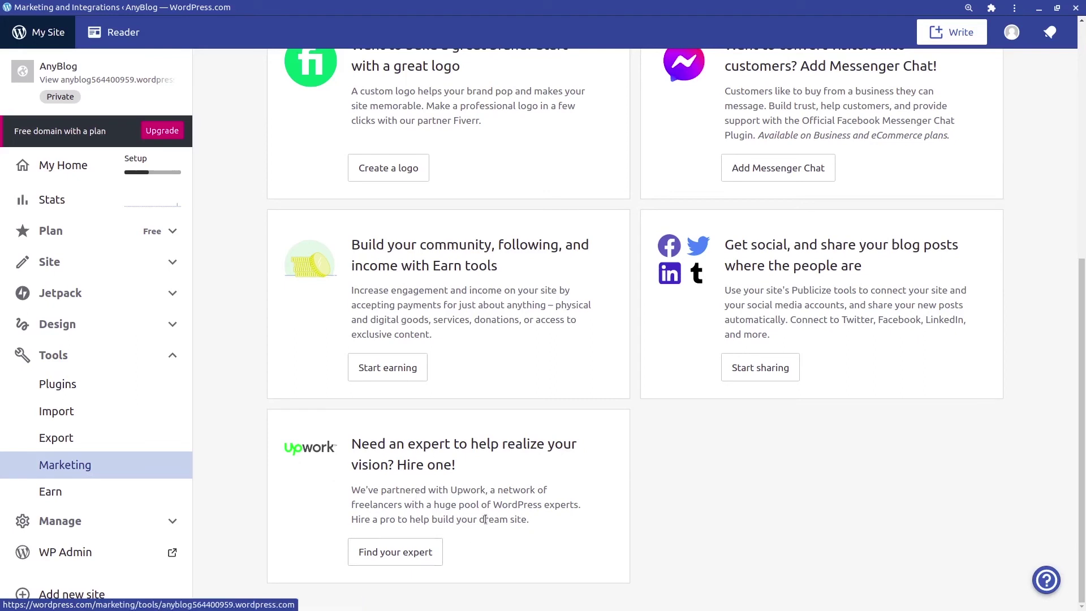
scroll(639, 512, "up", 6)
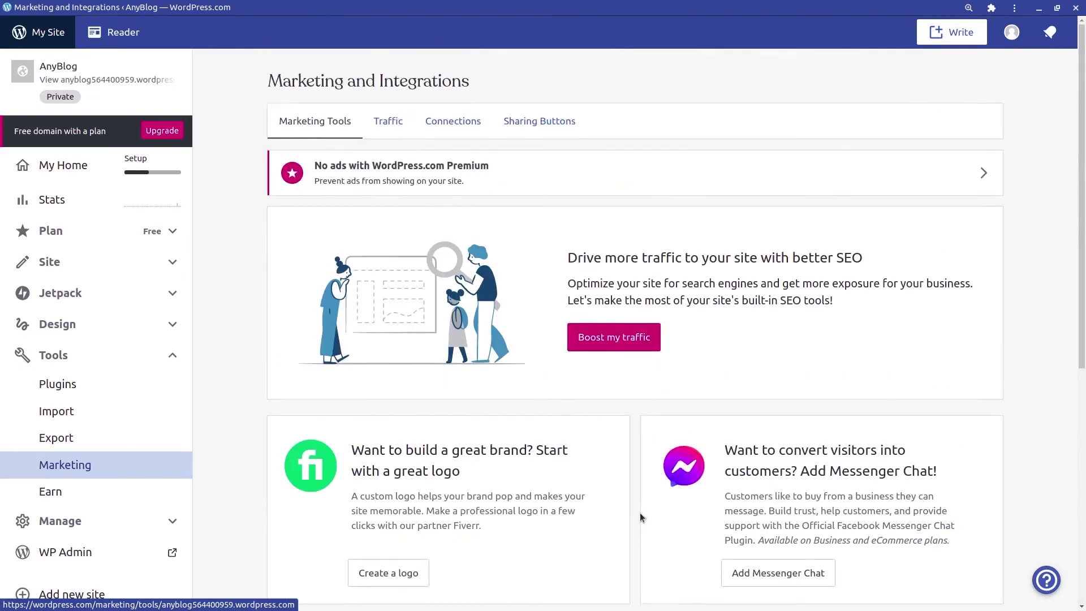
- Open the Traffic settings and review search engine optimization, related posts, Google Analytics, sitemaps and site verification services
left_click(387, 120)
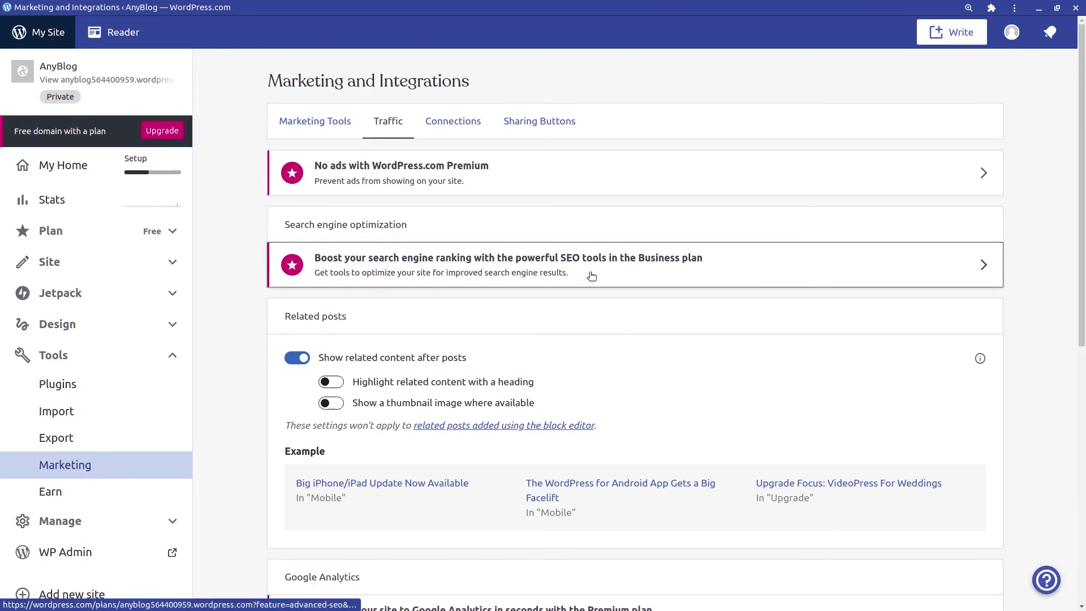
scroll(440, 329, "down", 2)
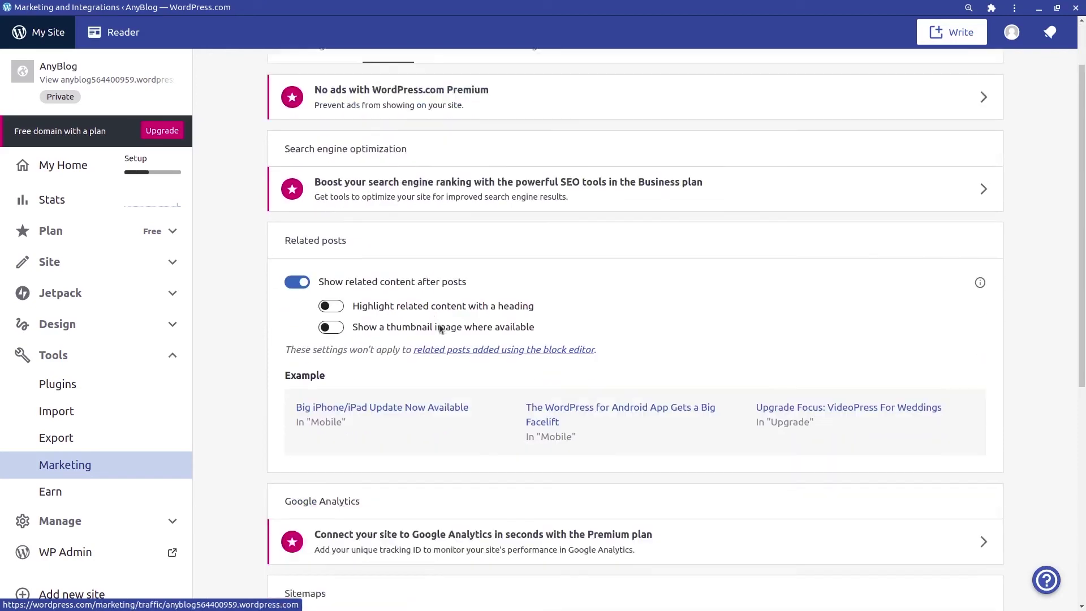
scroll(440, 330, "down", 1)
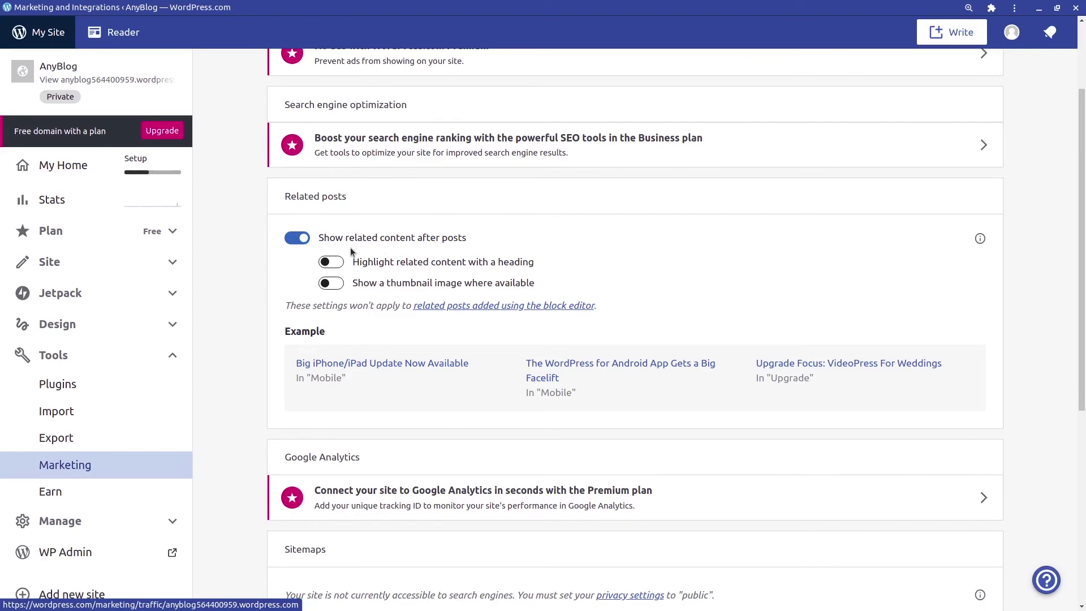
scroll(423, 271, "down", 4)
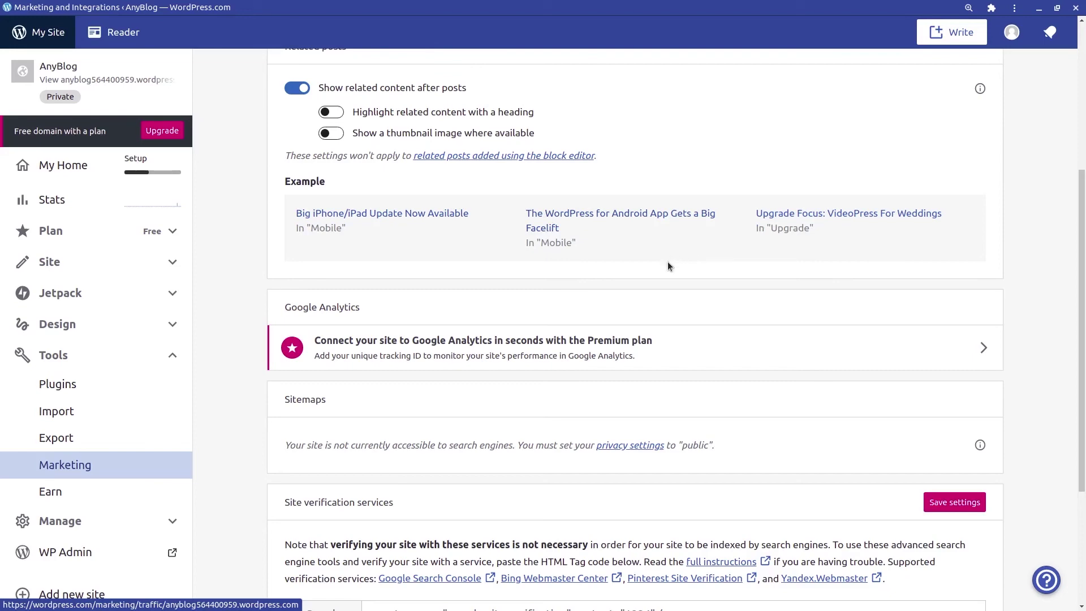
scroll(663, 265, "down", 2)
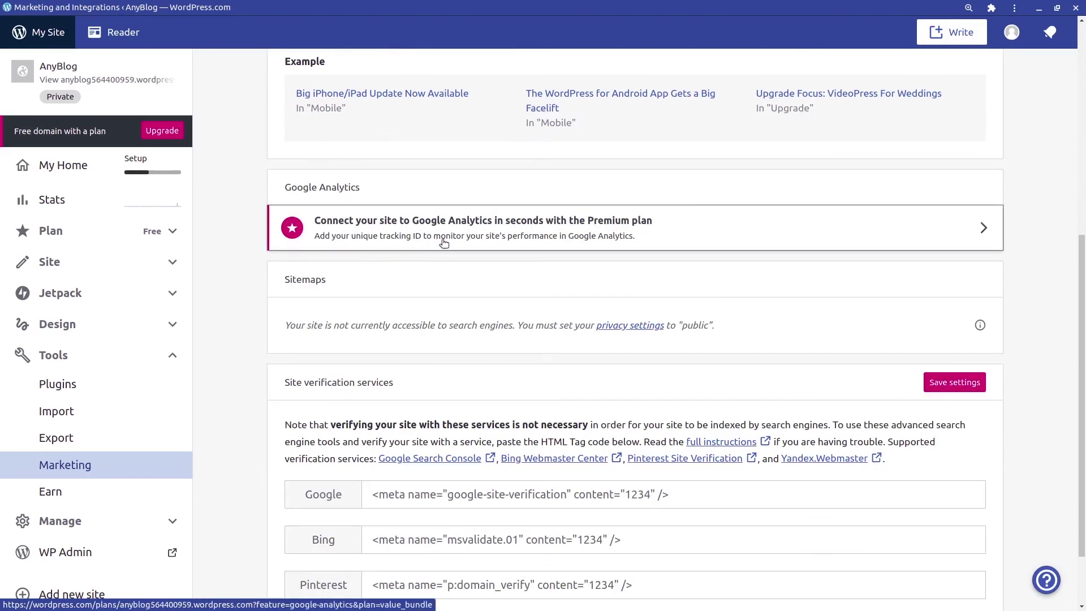
scroll(435, 254, "down", 2)
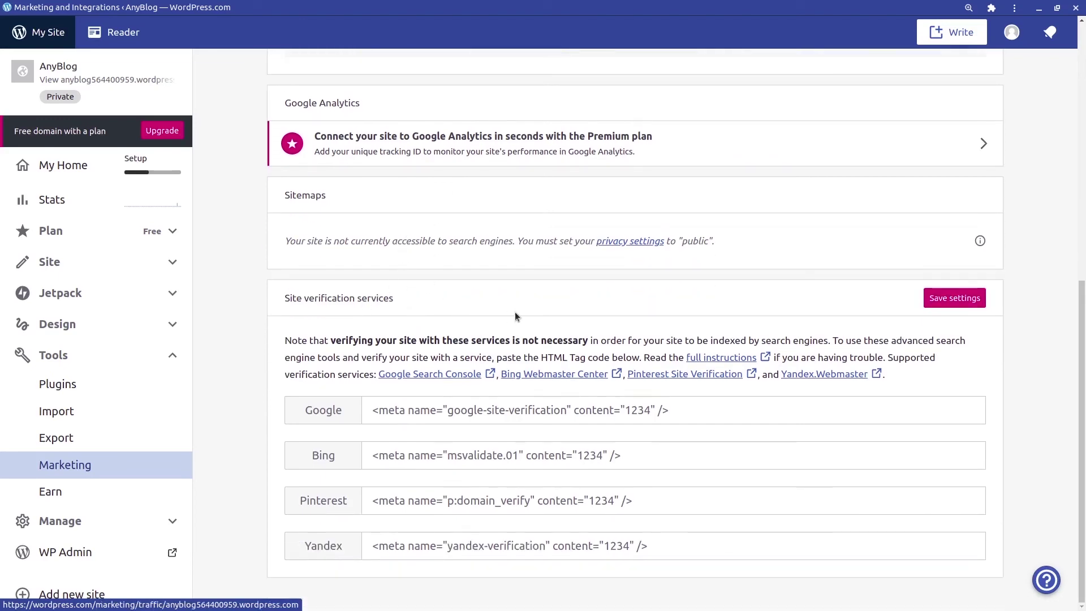
- Open the Connections settings and review the Publicize posts and Manage connections services
scroll(515, 311, "up", 10)
left_click(445, 124)
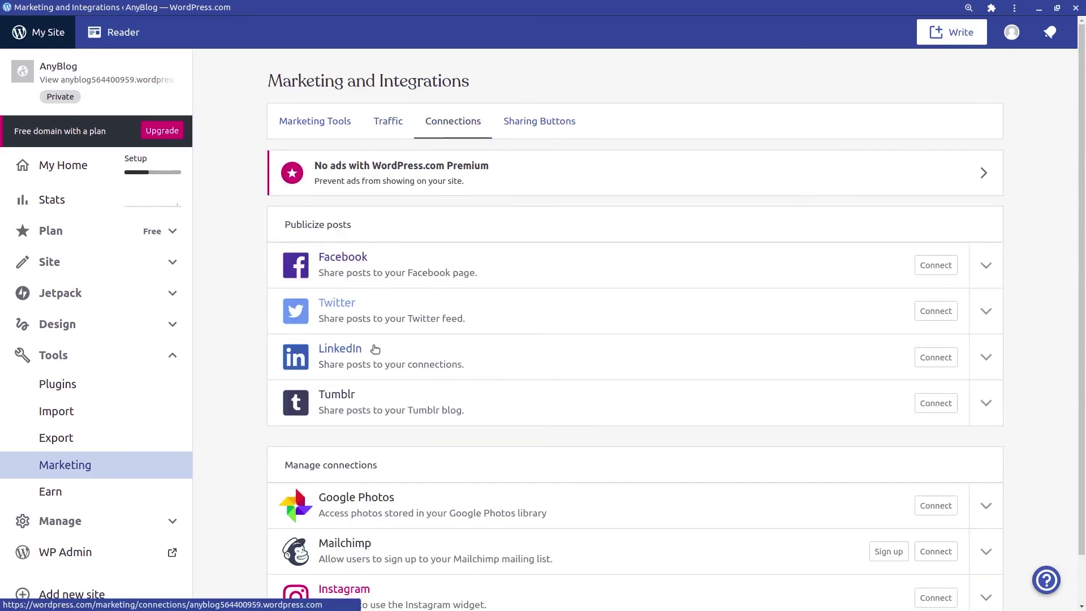
scroll(405, 424, "down", 2)
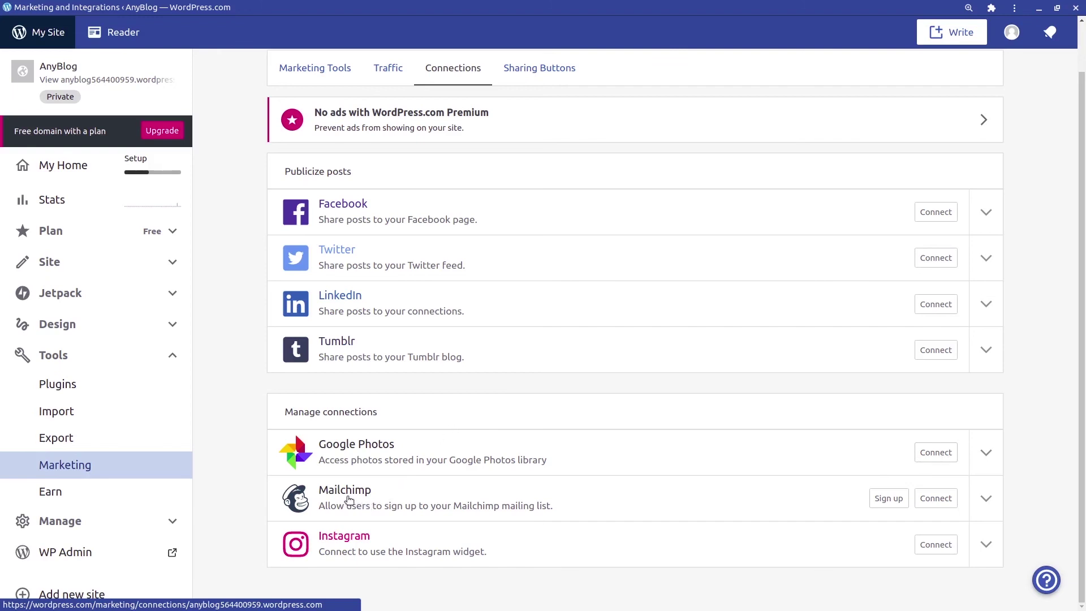
scroll(456, 435, "up", 2)
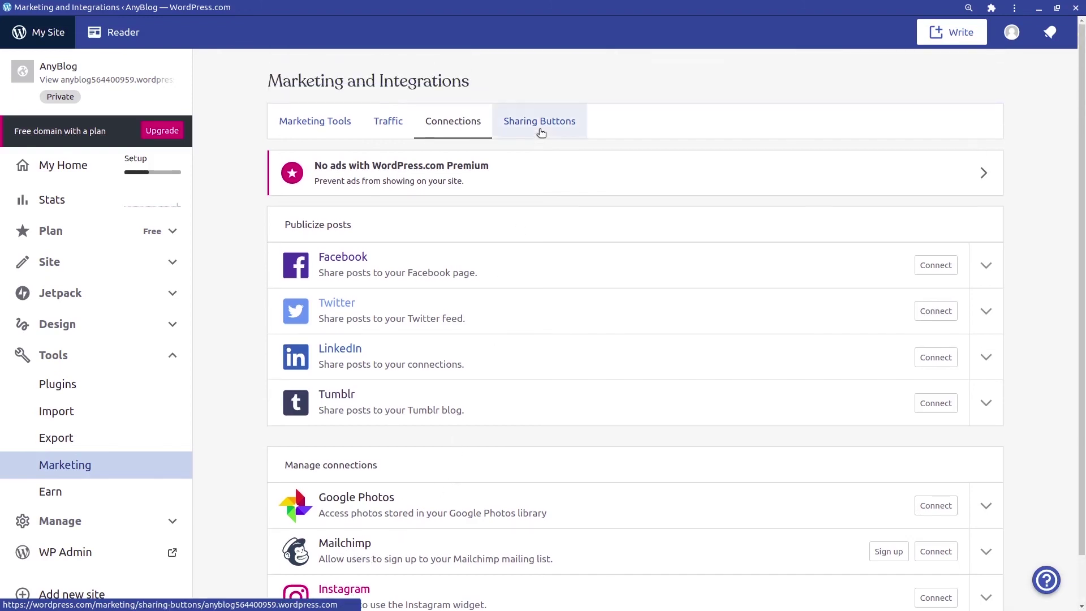
- Open the Sharing Buttons settings and review the preview, button styles and Reblog & Like options
left_click(540, 131)
scroll(241, 264, "down", 1)
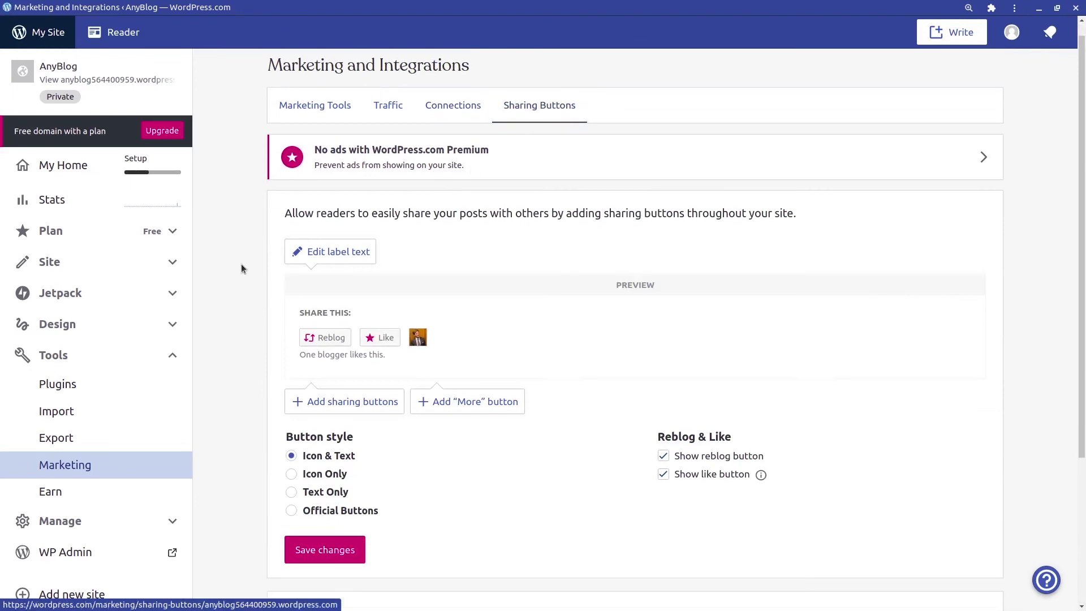
scroll(241, 266, "down", 1)
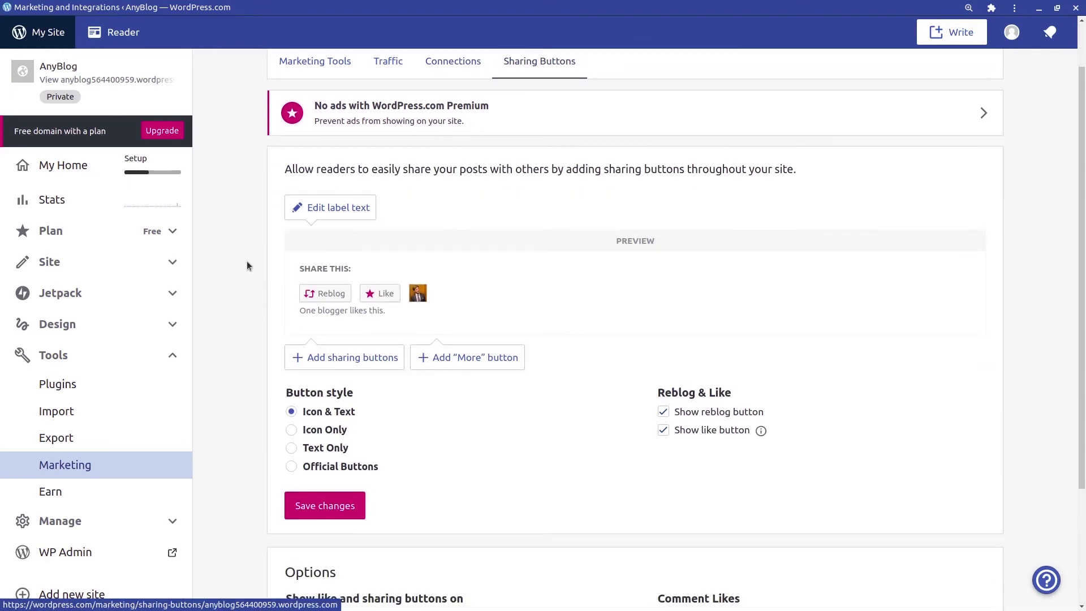
scroll(250, 260, "down", 1)
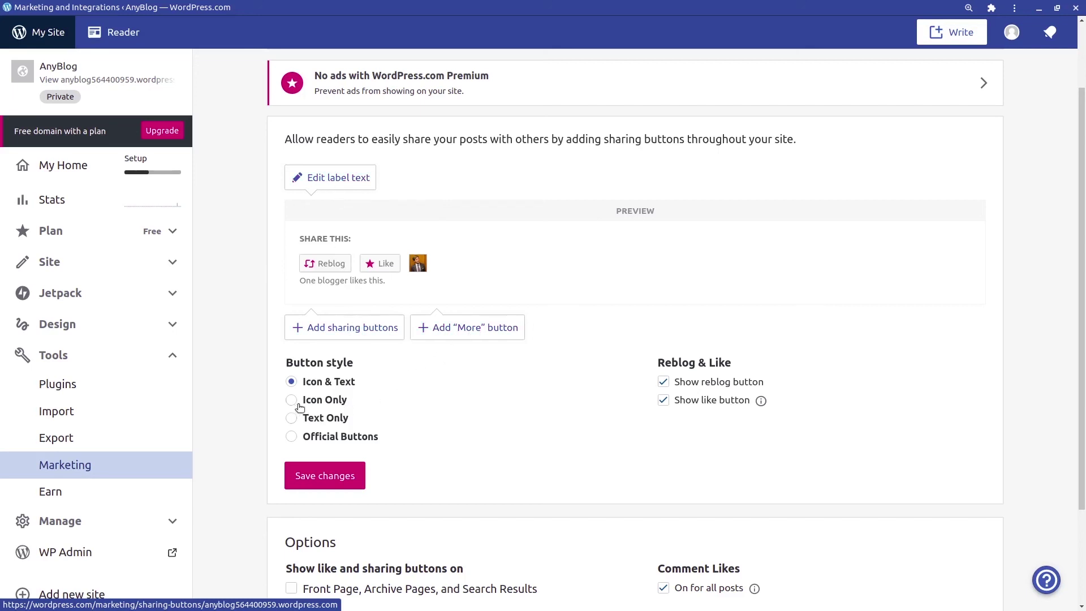
- Turn the reblog and like buttons off and back on, and check the sharing display and Comment Likes options
left_click(663, 382)
left_click(663, 382)
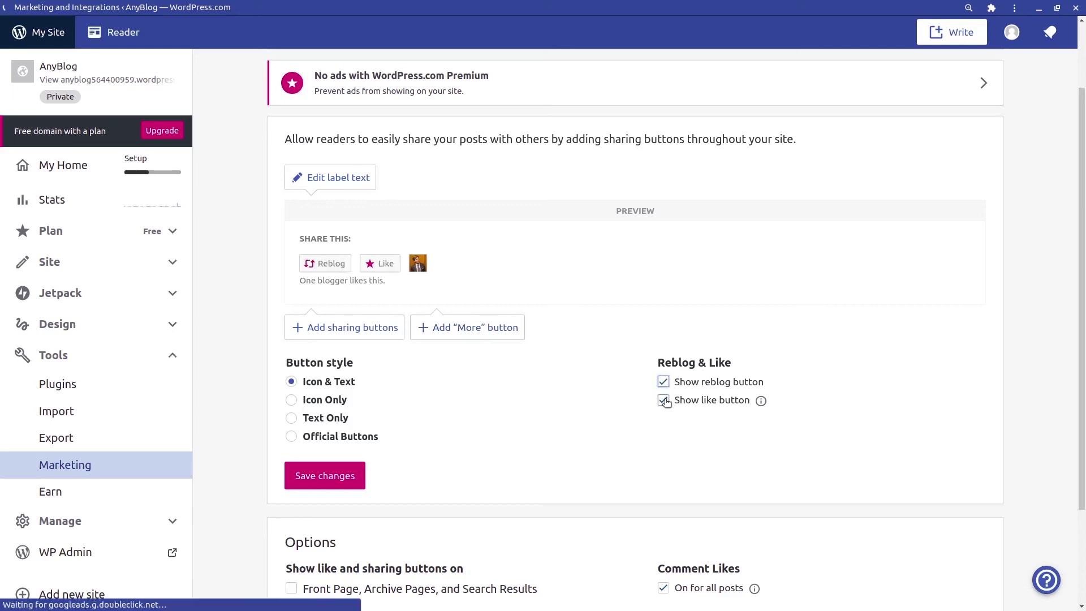
left_click(663, 400)
left_click(663, 400)
scroll(615, 405, "down", 3)
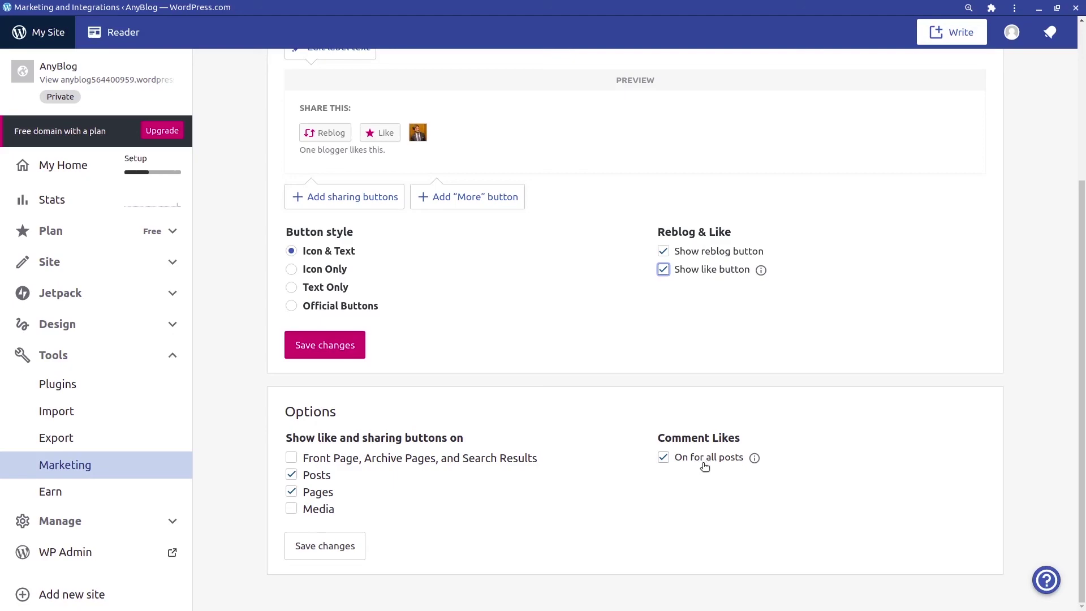
- Open the Earn page under Tools and look through the payment, donation, newsletter and ad revenue features
left_click(50, 491)
left_click(637, 83)
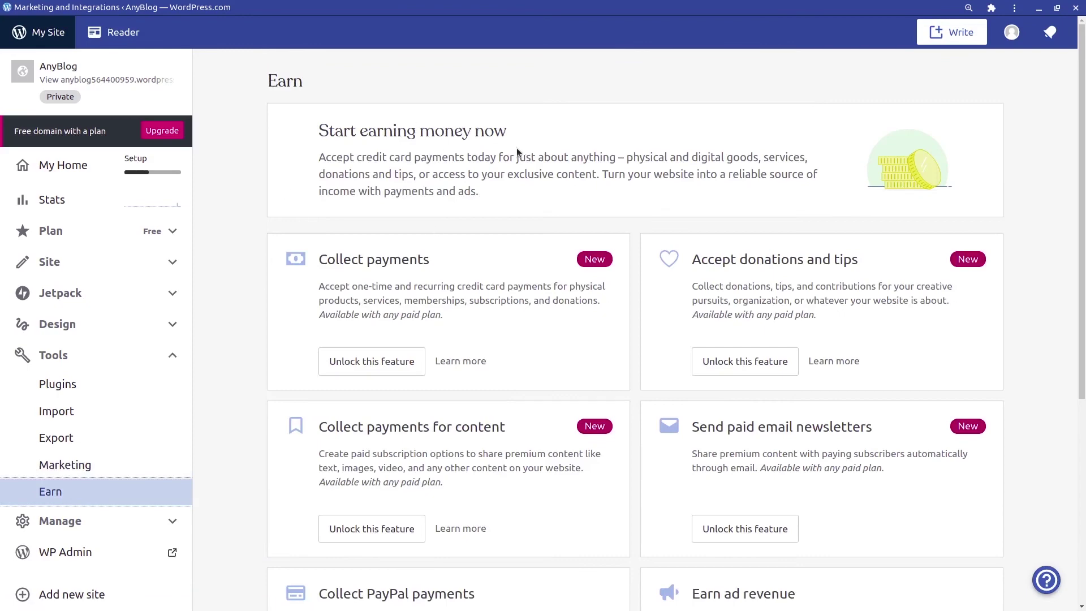
scroll(405, 242, "down", 3)
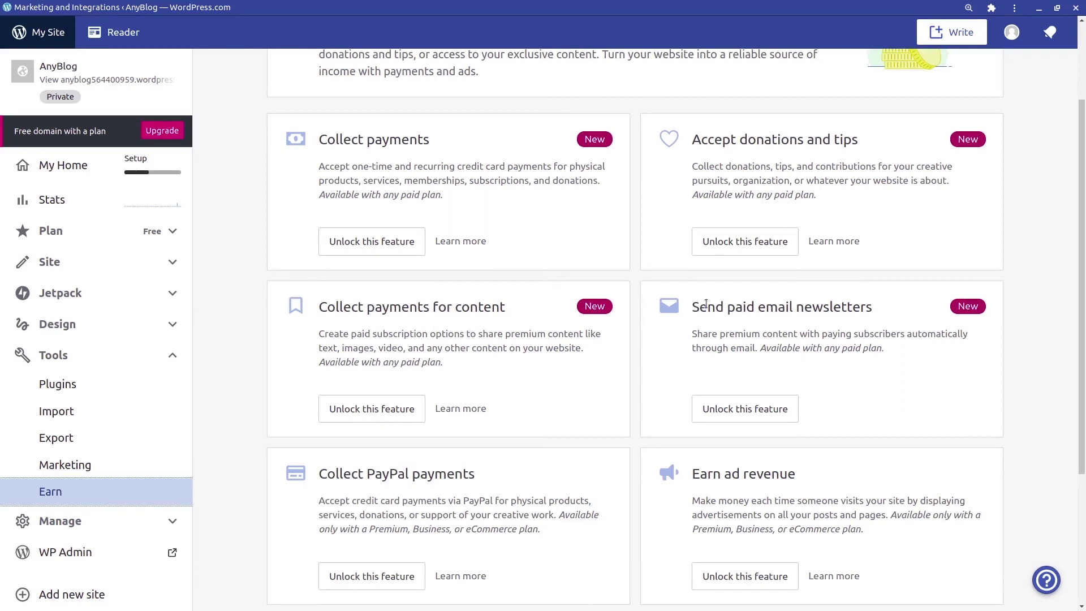
- Look through the remaining Earn options, including PayPal payments, ad revenue and the refer-a-friend credits, and return to the page's start
scroll(604, 346, "down", 2)
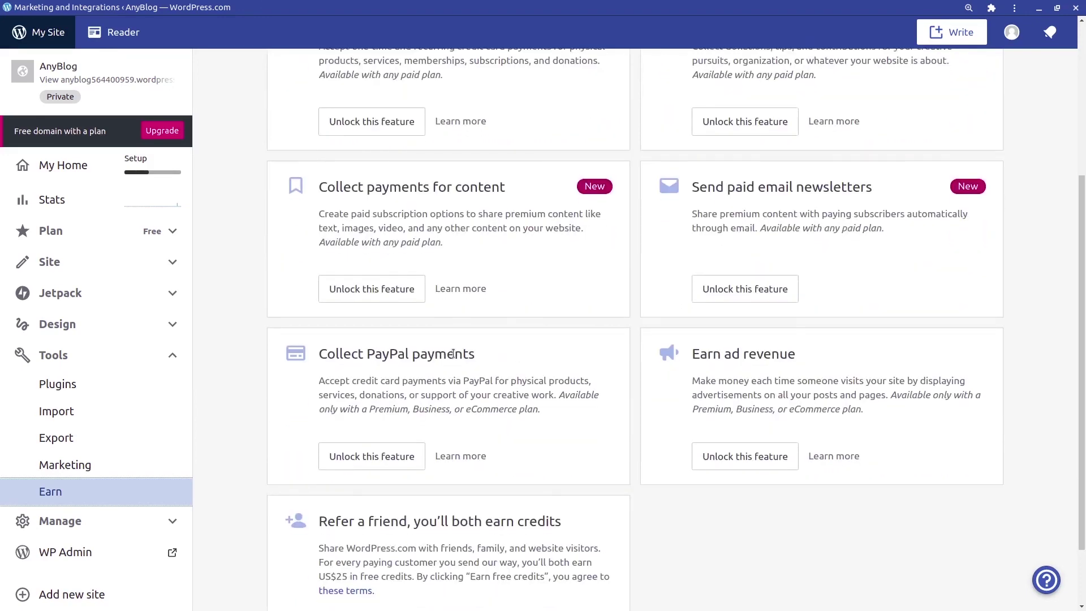
scroll(630, 373, "down", 2)
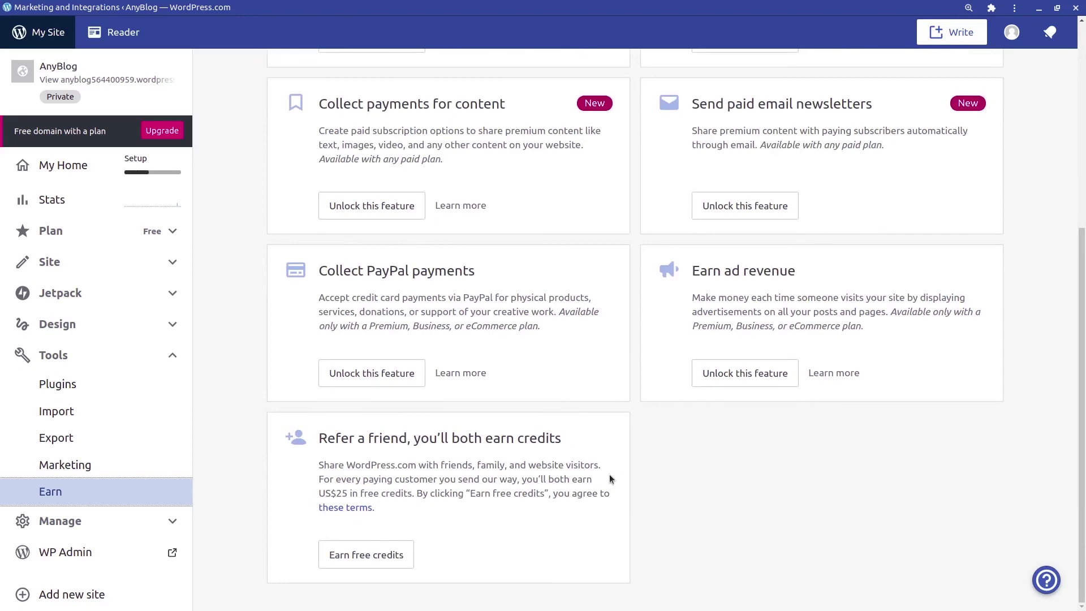
scroll(650, 466, "up", 5)
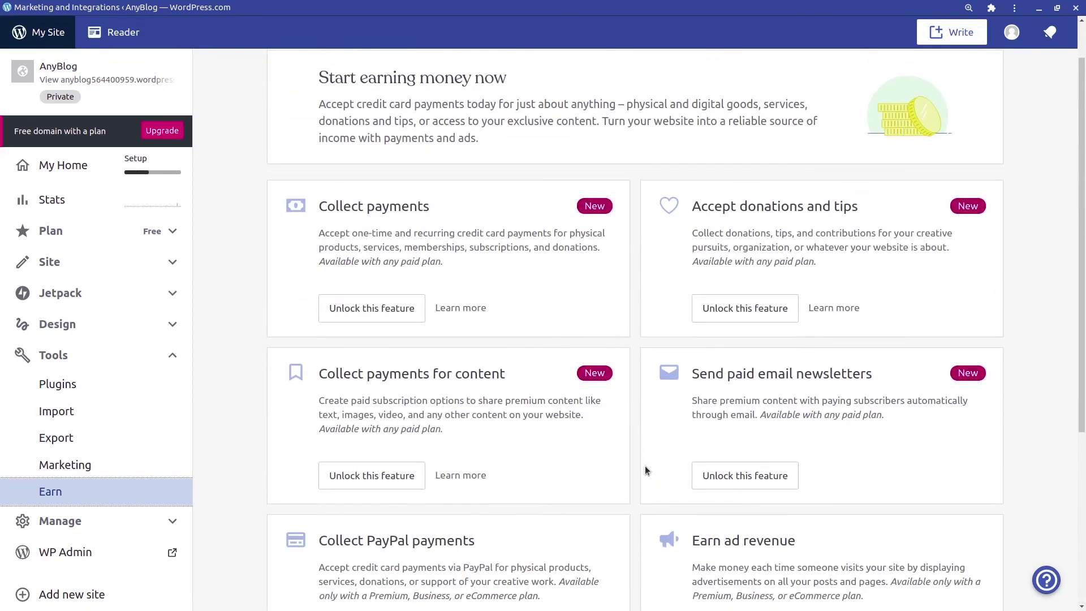
scroll(623, 383, "down", 3)
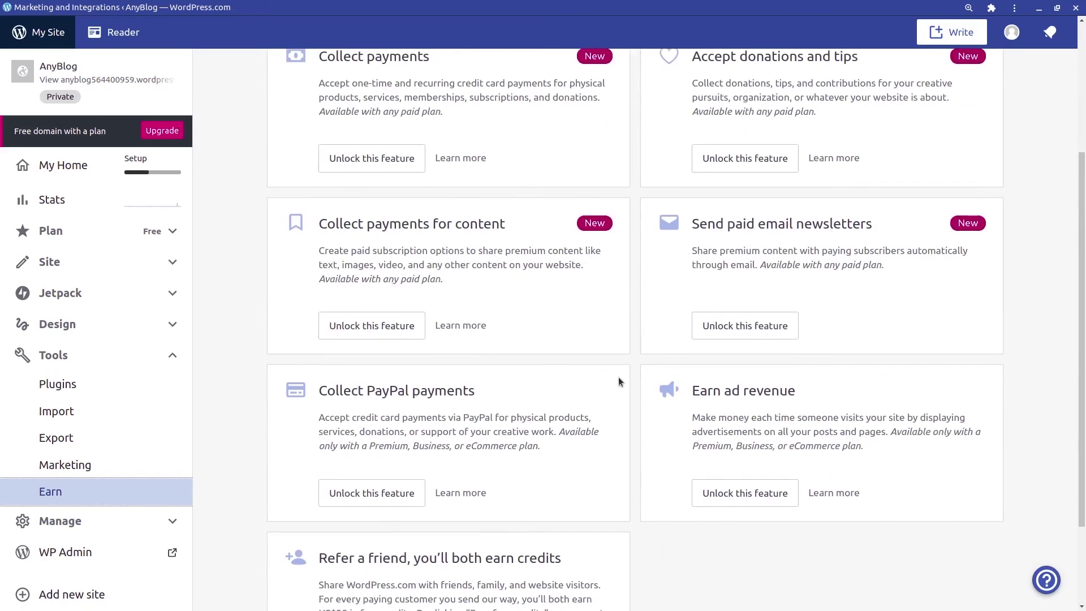
scroll(568, 494, "down", 2)
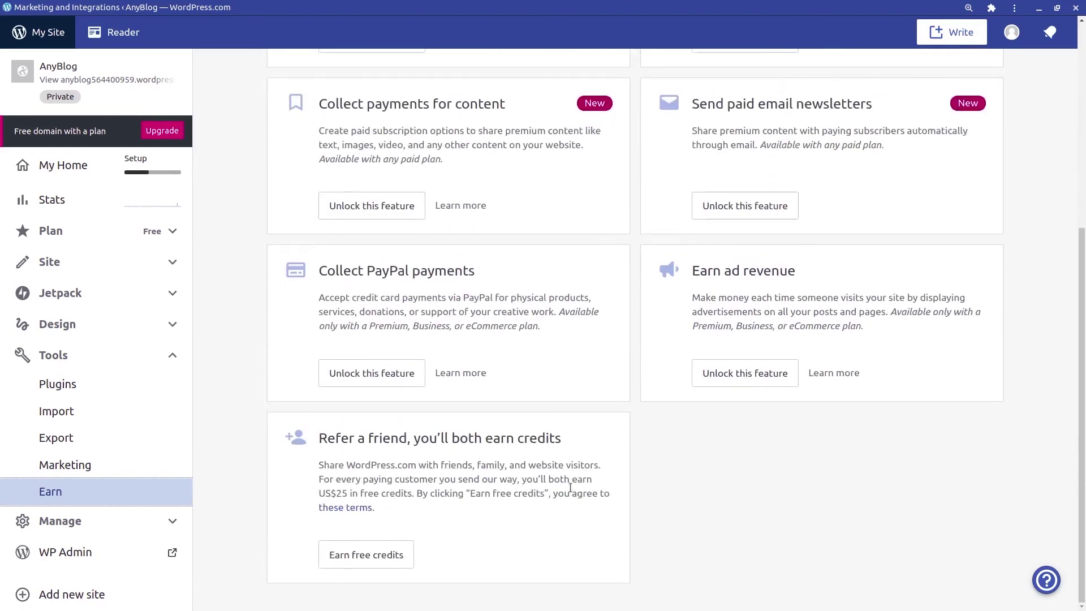
scroll(635, 462, "up", 6)
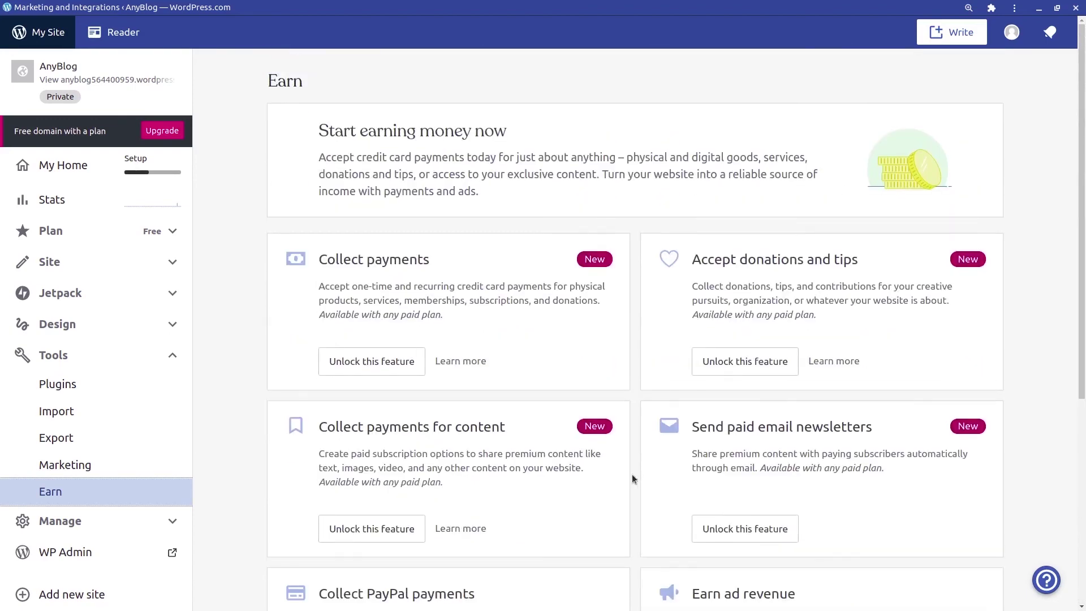
- Collapse the Tools section, expand Manage, and review its Hosting Configuration and Domains pages
left_click(172, 520)
left_click(172, 355)
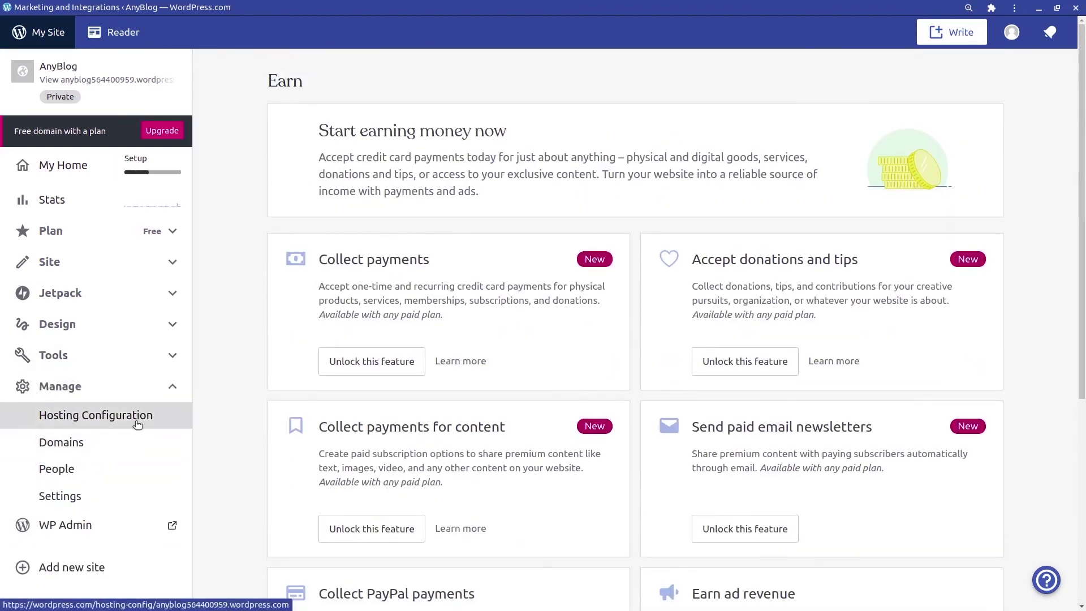
left_click(138, 424)
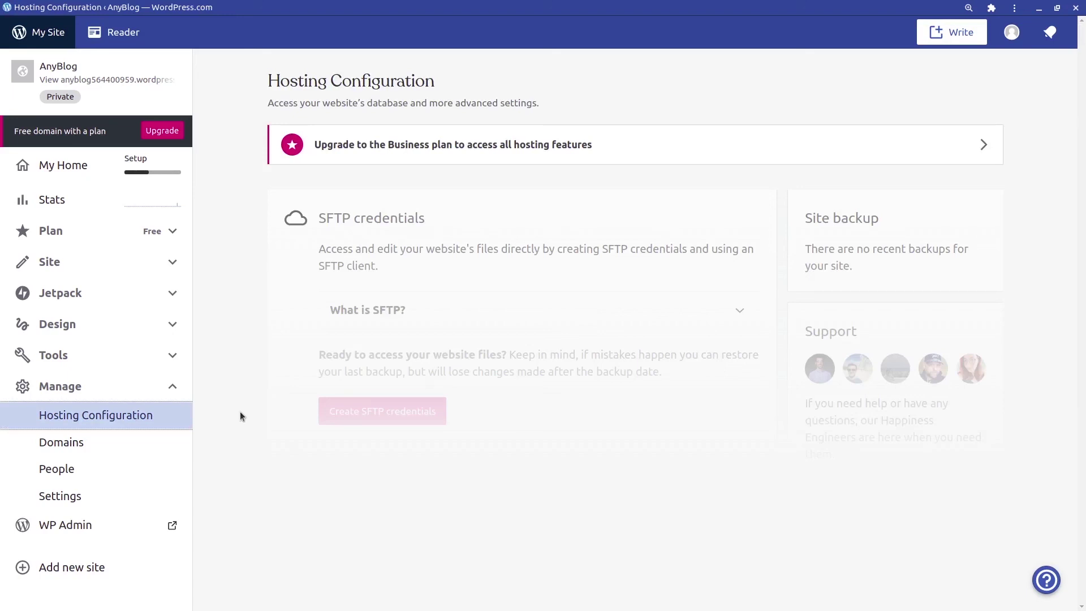
left_click(125, 444)
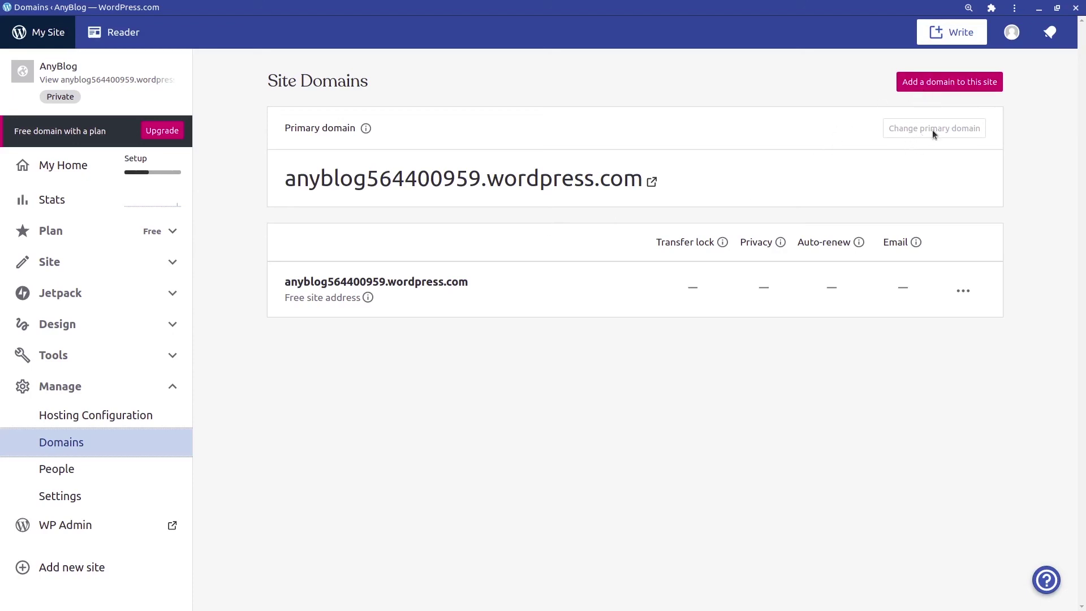
- Open the People page under Manage, review the roles in the Invite People form, and return to the team list
left_click(142, 474)
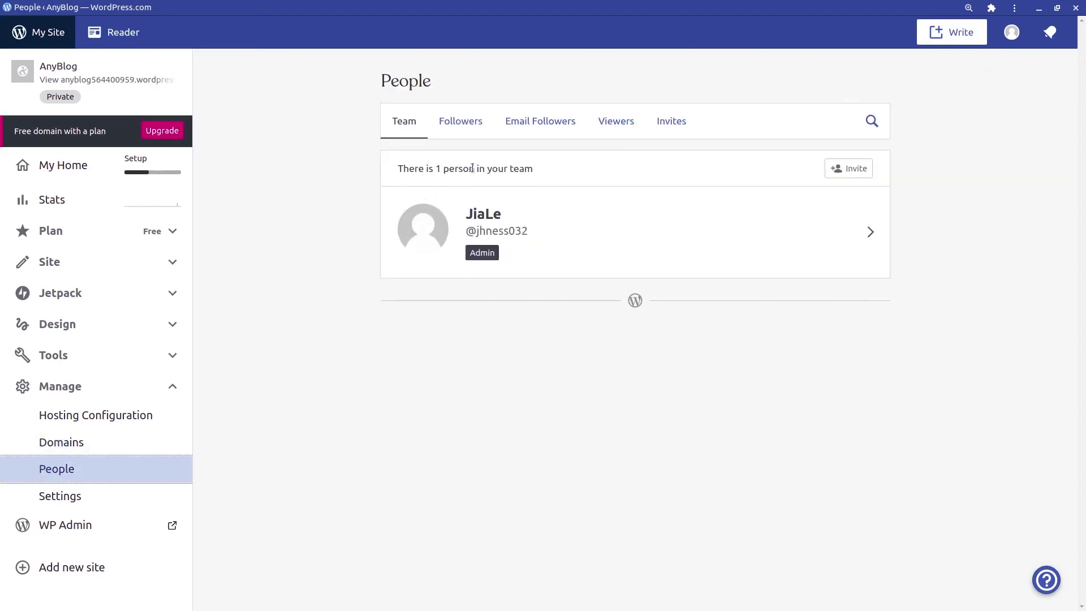
left_click(850, 173)
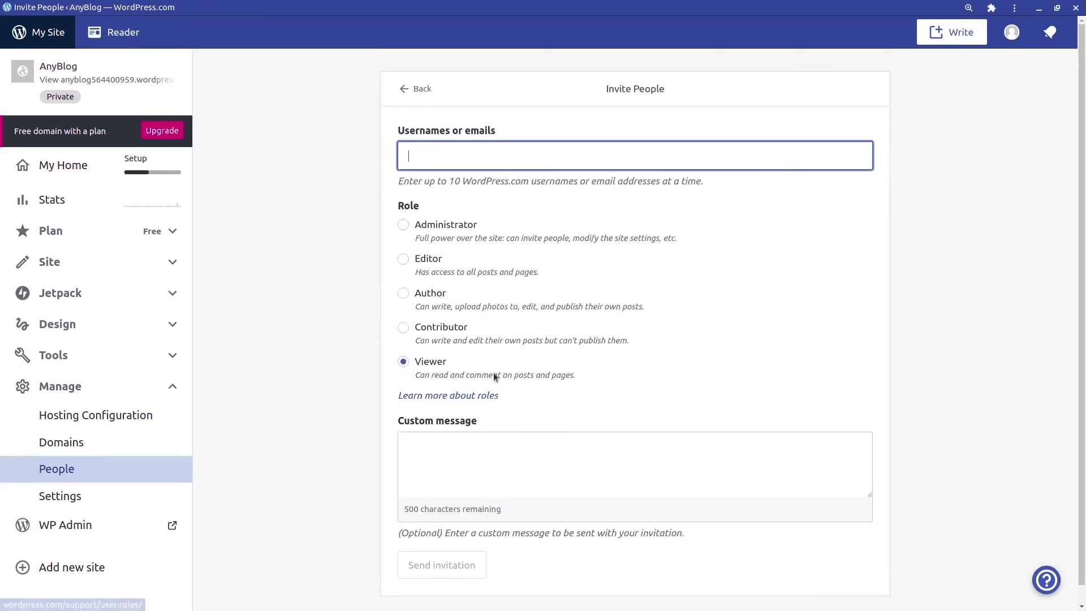
left_click(419, 100)
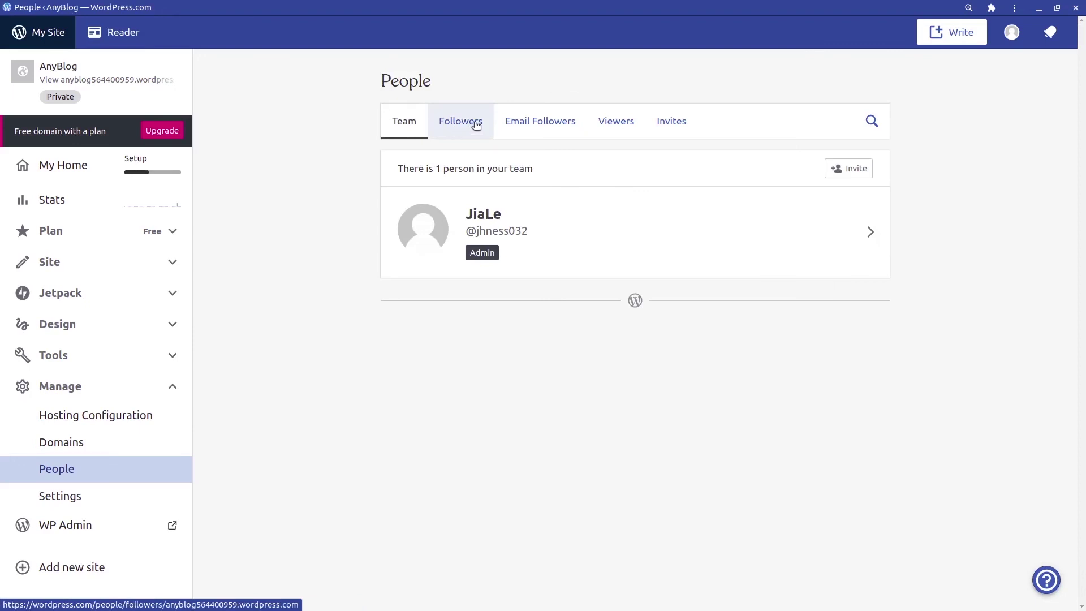
- View the Followers, Email Followers, Viewers and Invites lists of the People page in turn
left_click(477, 125)
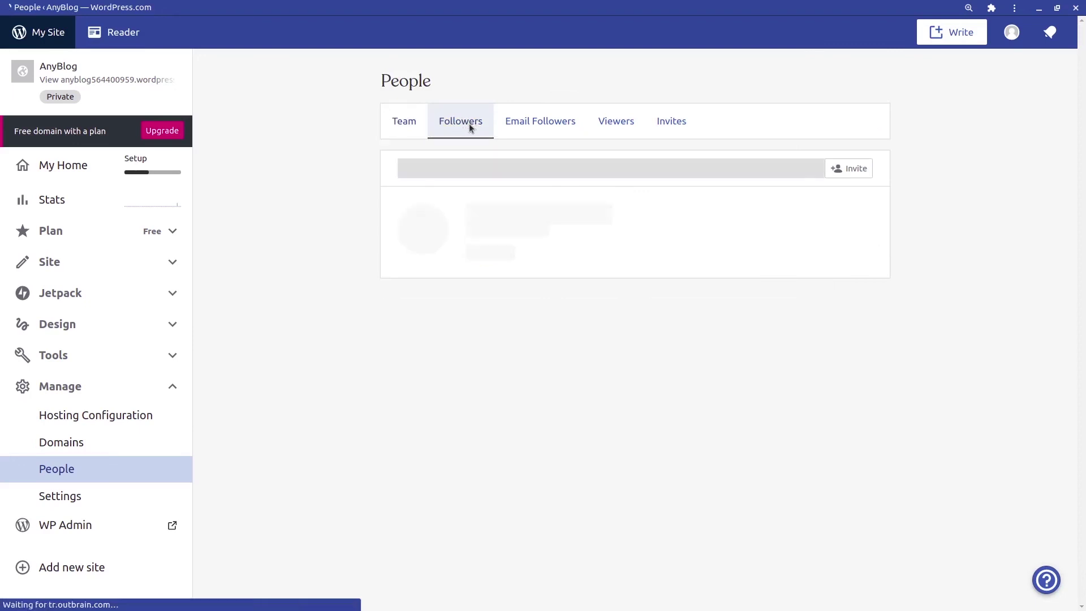
left_click(521, 122)
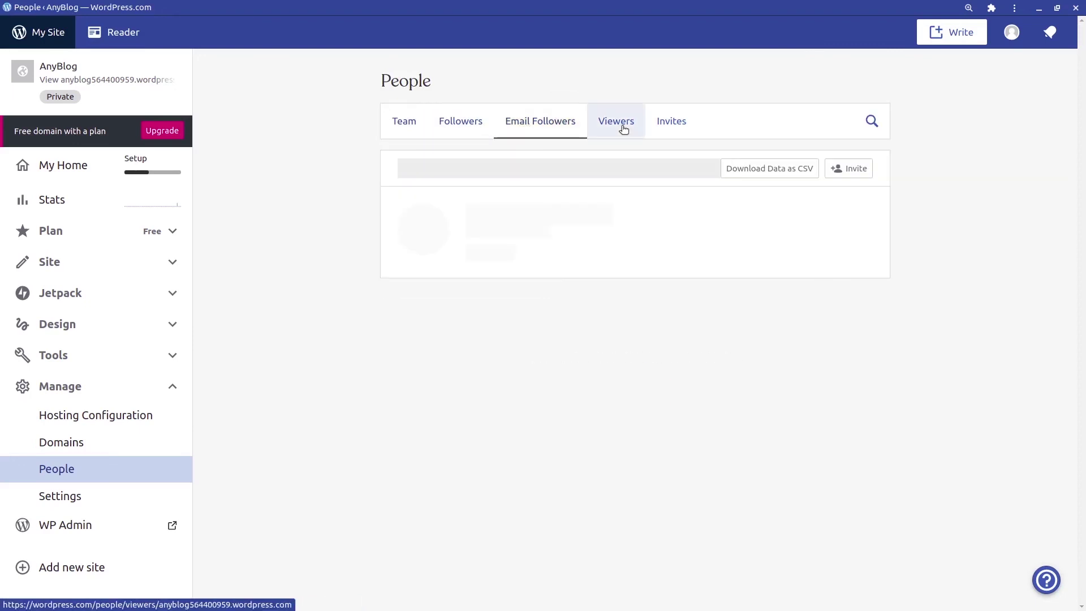
left_click(623, 129)
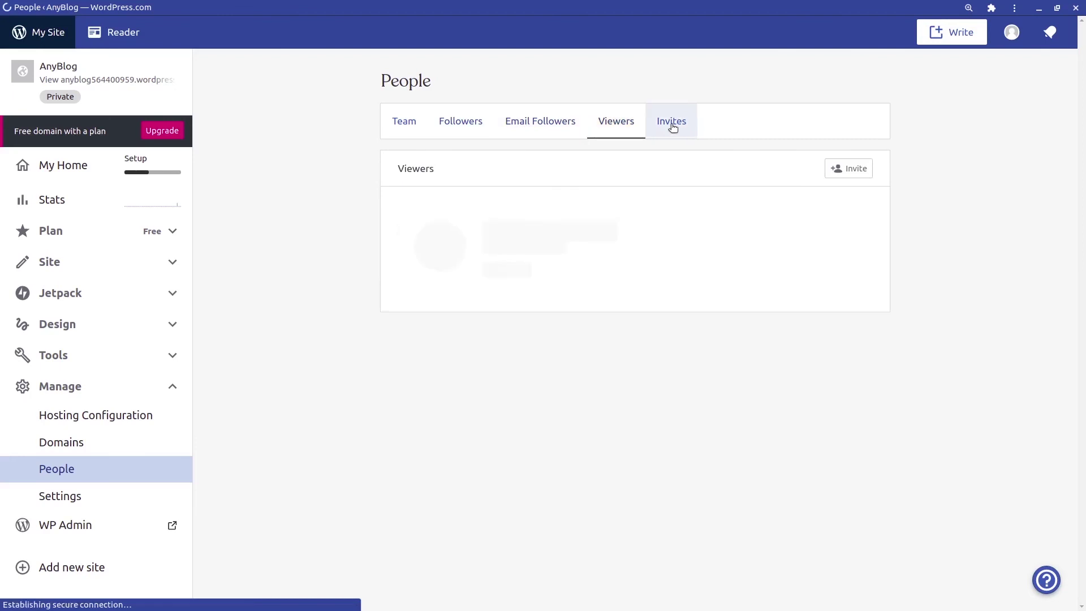
left_click(672, 126)
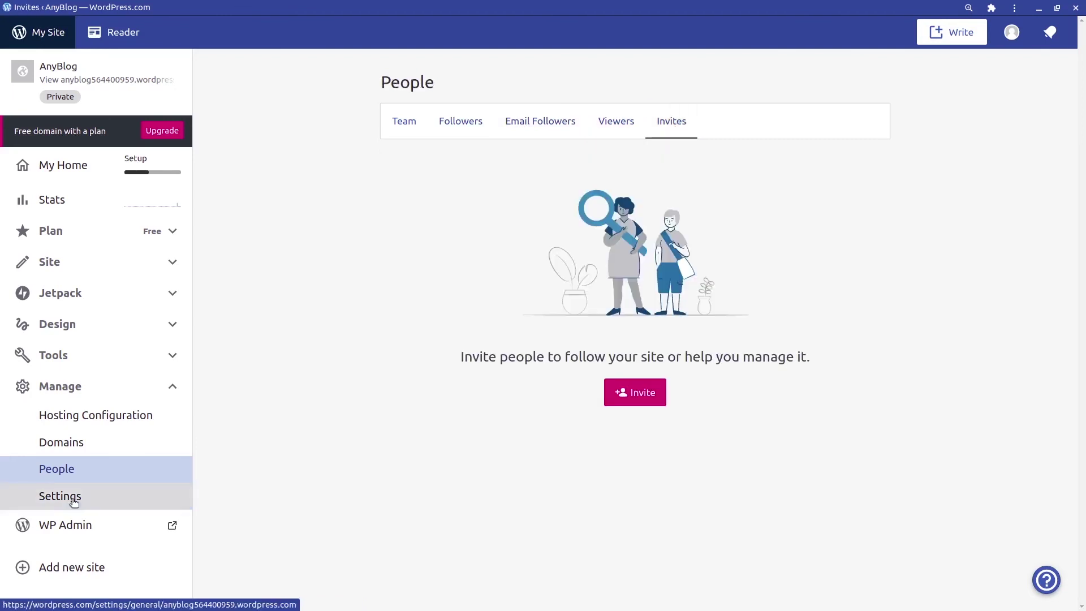
- Open the site's General settings under Manage to review the site profile options
left_click(135, 497)
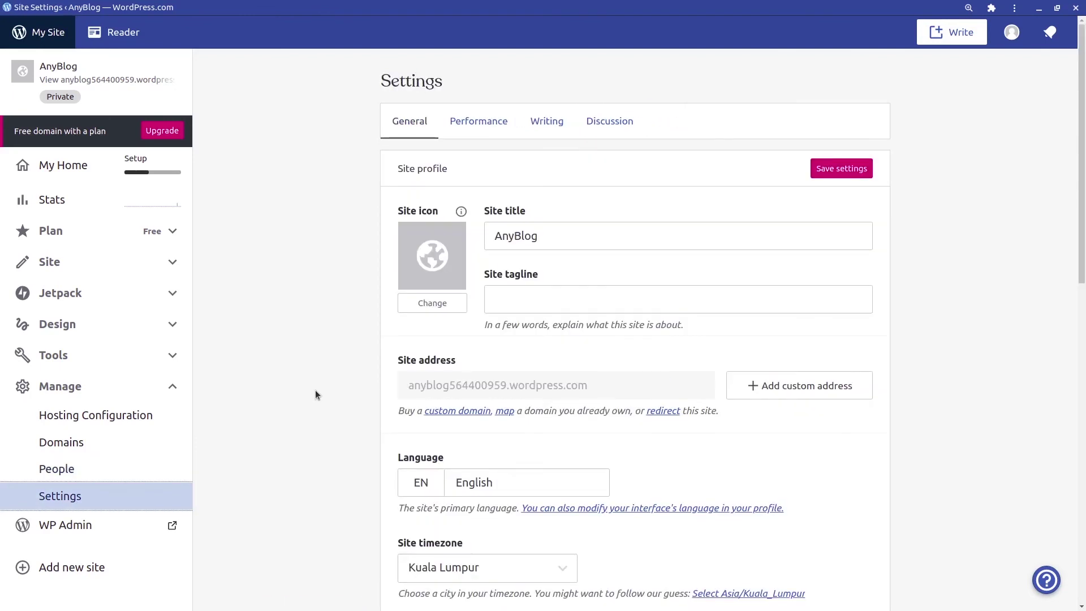